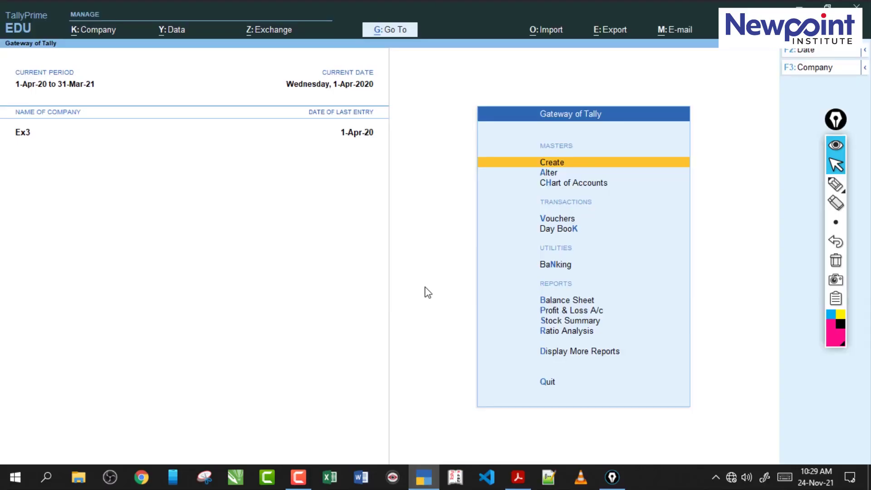
Open the Bansal Computer purchase voucher from the Day Book
{"action": "key", "text": "k"}
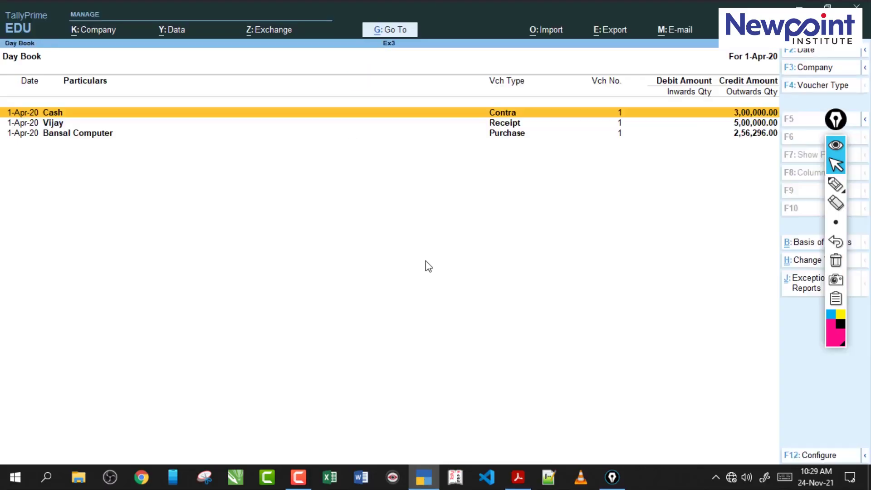
{"action": "left_click", "coordinate": [482, 135]}
{"action": "key", "text": "Return"}
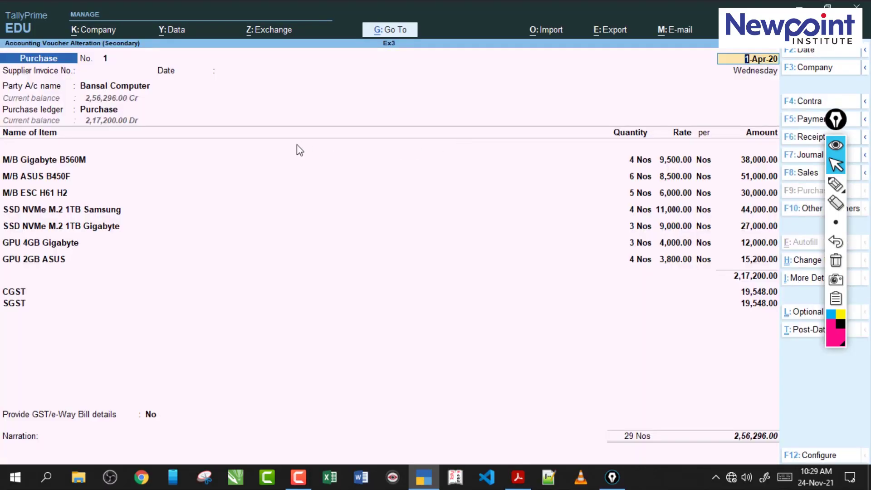
Mark up the voucher's item list with a freehand bracket and five slanted strokes beside it
{"action": "left_click", "coordinate": [835, 184]}
{"action": "mouse_move", "coordinate": [151, 159]}
{"action": "left_mouse_down"}
{"action": "mouse_move", "coordinate": [176, 287]}
{"action": "mouse_move", "coordinate": [156, 277]}
{"action": "left_mouse_up"}
{"action": "left_click_drag", "start_coordinate": [246, 199], "coordinate": [297, 187]}
{"action": "left_click_drag", "start_coordinate": [246, 235], "coordinate": [300, 219]}
{"action": "left_click_drag", "start_coordinate": [253, 268], "coordinate": [322, 247]}
{"action": "left_click_drag", "start_coordinate": [265, 297], "coordinate": [346, 271]}
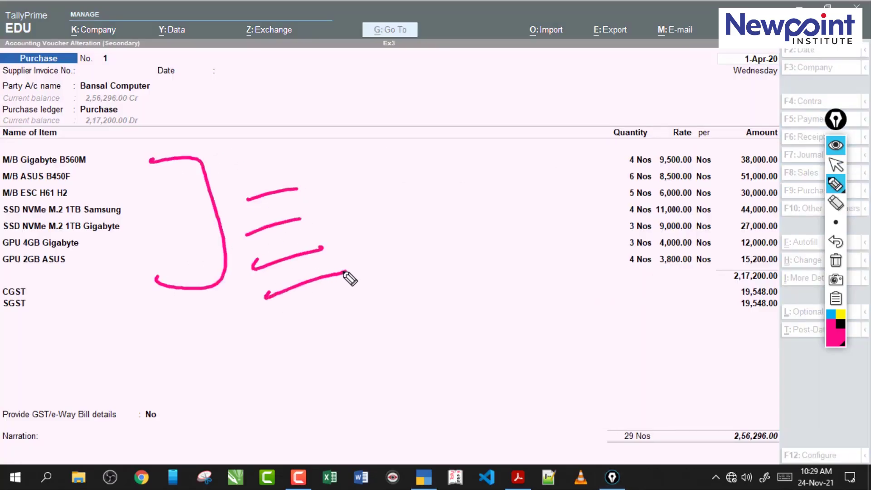
{"action": "left_click_drag", "start_coordinate": [280, 316], "coordinate": [364, 287]}
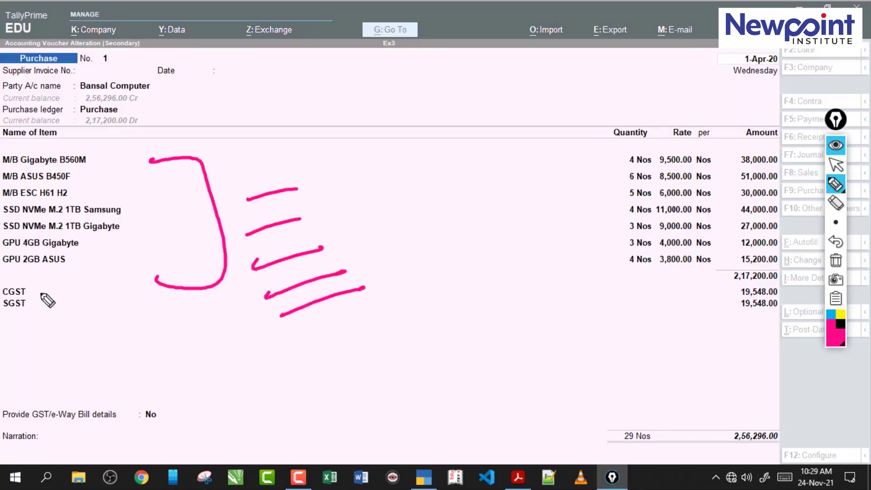
Annotate the CGST and SGST entries, party and purchase ledger with freehand marks, then clear all the ink
{"action": "mouse_move", "coordinate": [26, 290]}
{"action": "left_mouse_down"}
{"action": "mouse_move", "coordinate": [51, 296]}
{"action": "mouse_move", "coordinate": [30, 309]}
{"action": "left_mouse_up"}
{"action": "left_click_drag", "start_coordinate": [119, 117], "coordinate": [200, 83]}
{"action": "mouse_move", "coordinate": [163, 54]}
{"action": "left_mouse_down"}
{"action": "mouse_move", "coordinate": [373, 69]}
{"action": "mouse_move", "coordinate": [346, 342]}
{"action": "mouse_move", "coordinate": [121, 364]}
{"action": "left_mouse_up"}
{"action": "left_click_drag", "start_coordinate": [447, 313], "coordinate": [487, 311]}
{"action": "left_click_drag", "start_coordinate": [431, 336], "coordinate": [507, 329]}
{"action": "left_click_drag", "start_coordinate": [489, 291], "coordinate": [517, 312]}
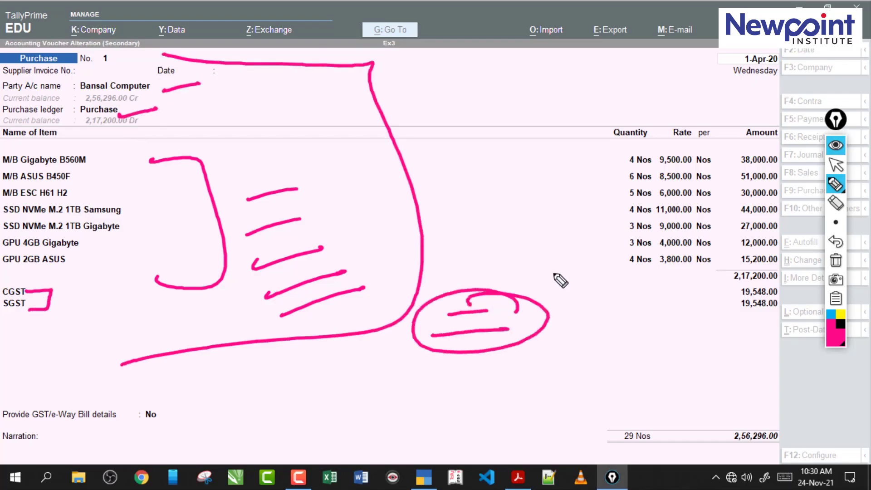
{"action": "left_click", "coordinate": [834, 262]}
Leave annotation mode, close the purchase voucher and return to the Gateway of Tally
{"action": "left_click", "coordinate": [835, 165]}
{"action": "left_click", "coordinate": [347, 114]}
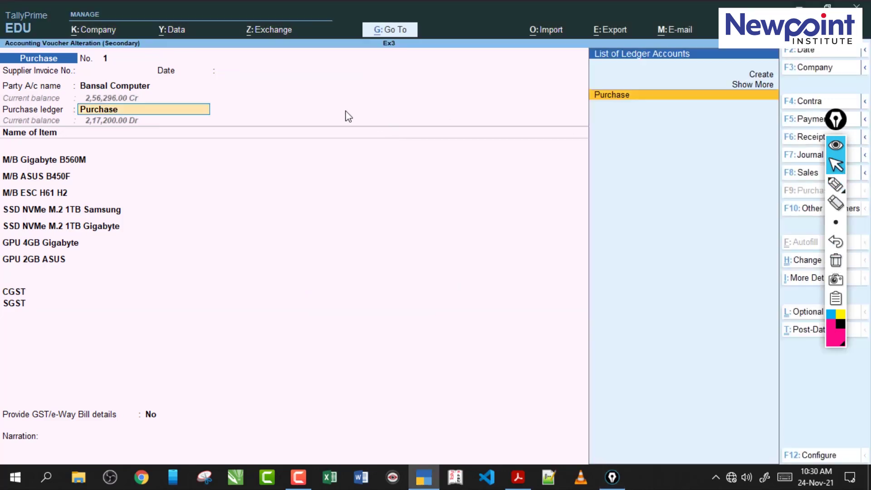
{"action": "key", "text": "Escape"}
{"action": "key", "text": "Escape"}
{"action": "key", "text": "Escape"}
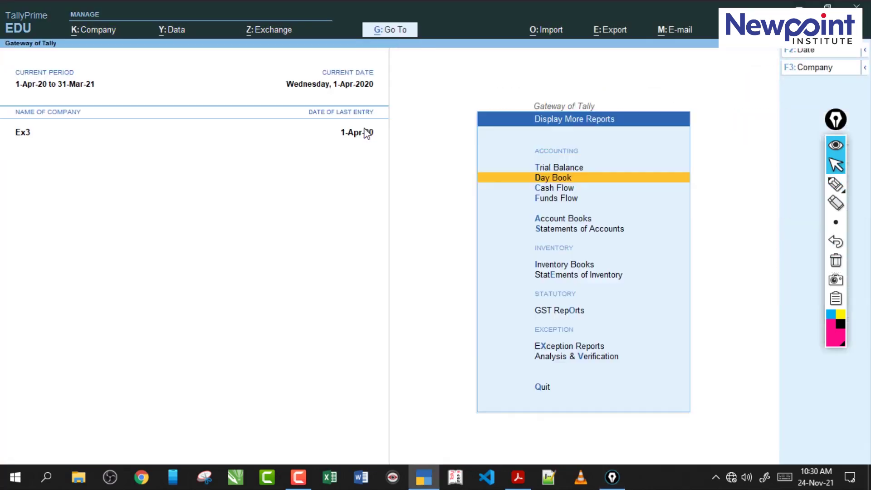
{"action": "key", "text": "Escape"}
{"action": "key", "text": "n"}
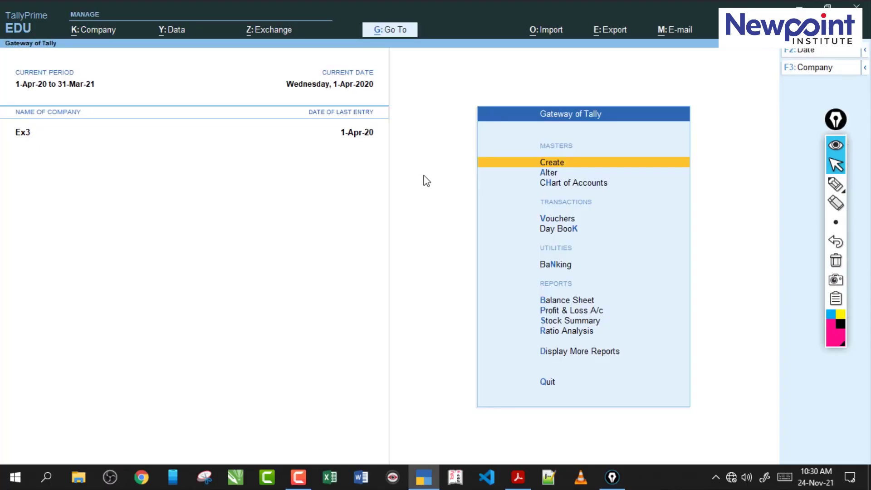
Switch to Tally Prime Notes.pdf in Acrobat and examine transaction 4, the sale to ABC Computer
{"action": "left_click", "coordinate": [517, 476]}
{"action": "left_click_drag", "start_coordinate": [240, 78], "coordinate": [349, 117]}
{"action": "left_click", "coordinate": [351, 111]}
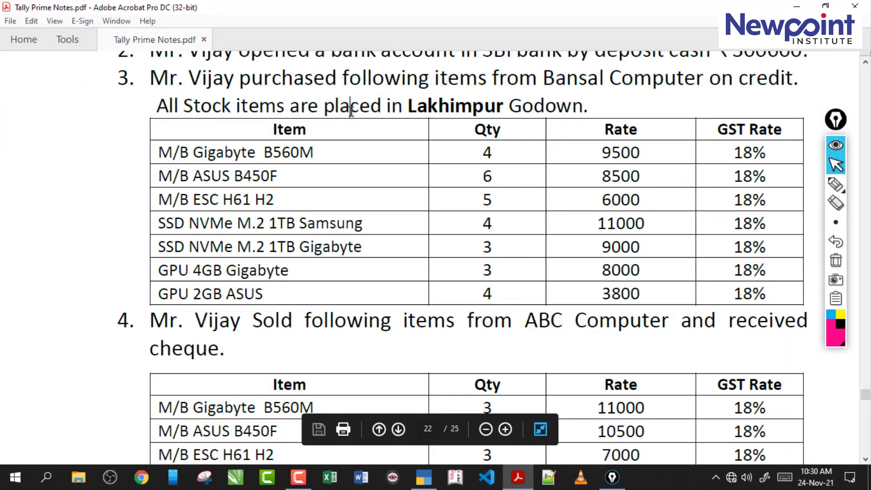
{"action": "scroll", "coordinate": [351, 111], "scroll_direction": "down", "scroll_amount": 5}
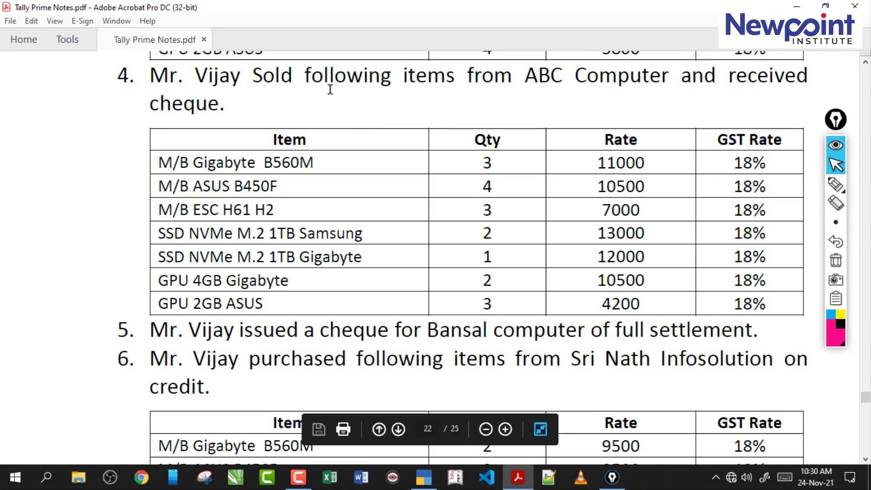
{"action": "left_click_drag", "start_coordinate": [248, 83], "coordinate": [562, 84]}
{"action": "left_click", "coordinate": [416, 84]}
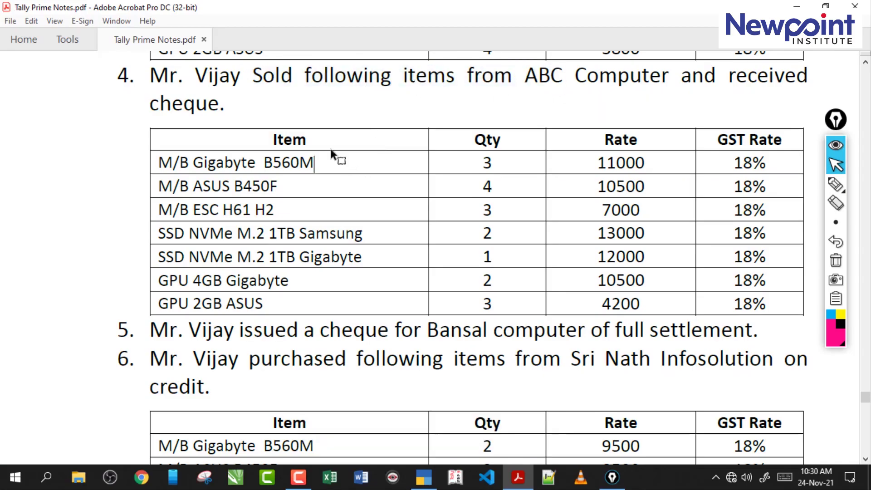
{"action": "scroll", "coordinate": [331, 155], "scroll_direction": "up", "scroll_amount": 1}
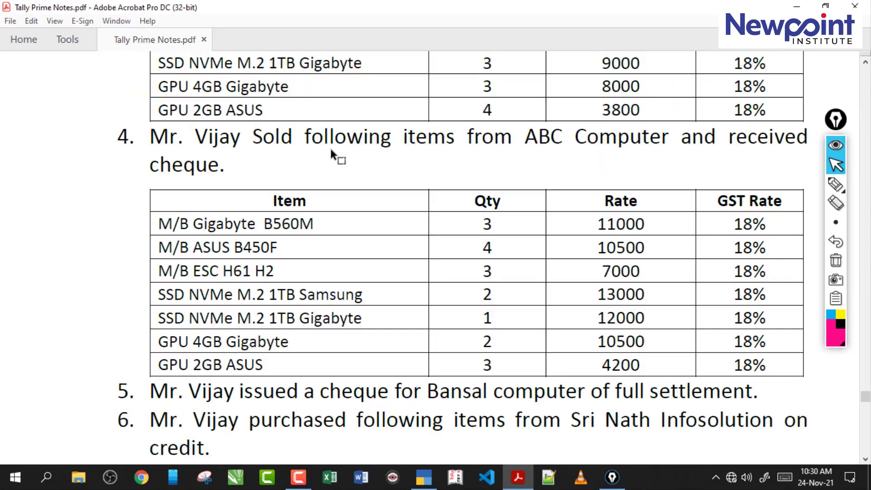
Underline "Sold following items" in transaction 4 and handwrite two underlined headings above it, separated by a vertical line
{"action": "left_click", "coordinate": [833, 187]}
{"action": "left_click_drag", "start_coordinate": [256, 155], "coordinate": [449, 164]}
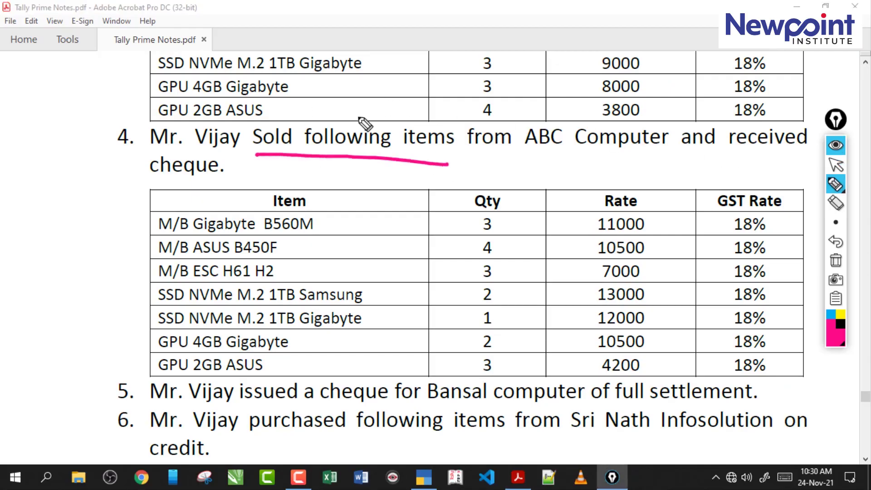
{"action": "mouse_move", "coordinate": [117, 53]}
{"action": "left_mouse_down"}
{"action": "mouse_move", "coordinate": [200, 34]}
{"action": "mouse_move", "coordinate": [75, 66]}
{"action": "left_mouse_up"}
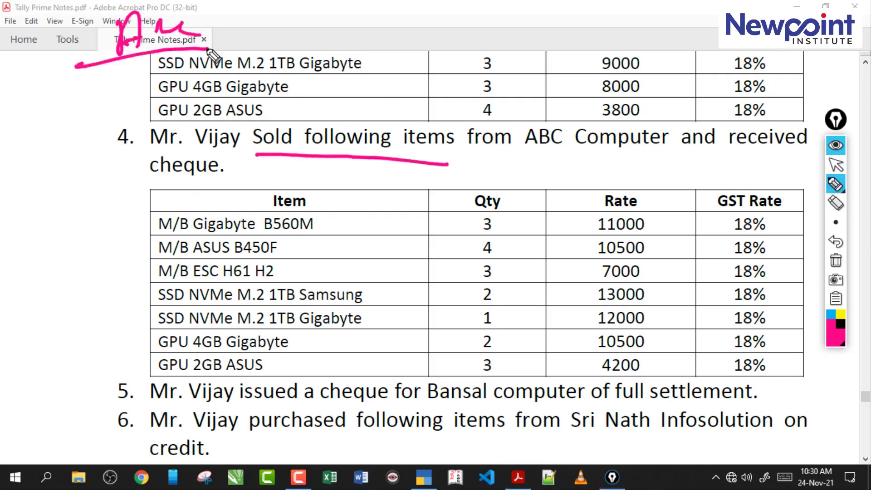
{"action": "mouse_move", "coordinate": [555, 18]}
{"action": "left_mouse_down"}
{"action": "mouse_move", "coordinate": [567, 36]}
{"action": "mouse_move", "coordinate": [589, 45]}
{"action": "mouse_move", "coordinate": [661, 40]}
{"action": "left_mouse_up"}
{"action": "left_click_drag", "start_coordinate": [516, 72], "coordinate": [649, 66]}
{"action": "left_click_drag", "start_coordinate": [382, 1], "coordinate": [379, 108]}
{"action": "left_click_drag", "start_coordinate": [517, 71], "coordinate": [684, 67]}
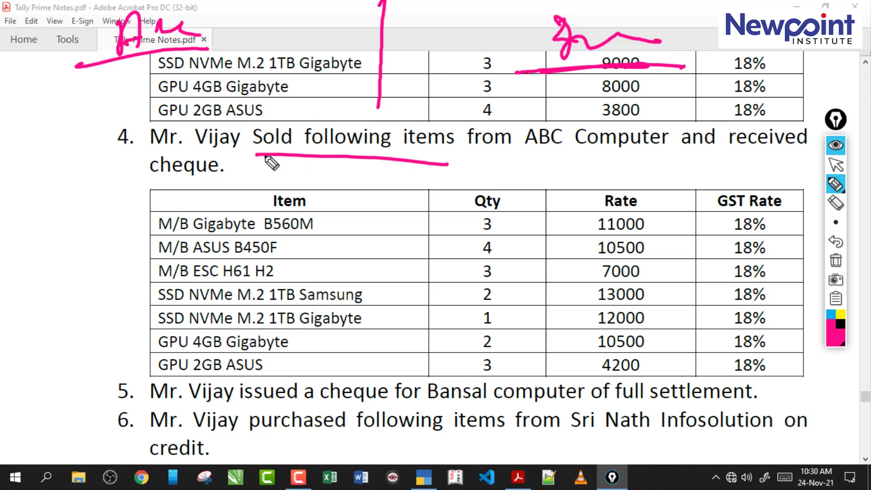
Underline the key words of transaction 4, including the sold items, ABC Computer, "received" and "cheque"
{"action": "left_click_drag", "start_coordinate": [266, 159], "coordinate": [462, 156]}
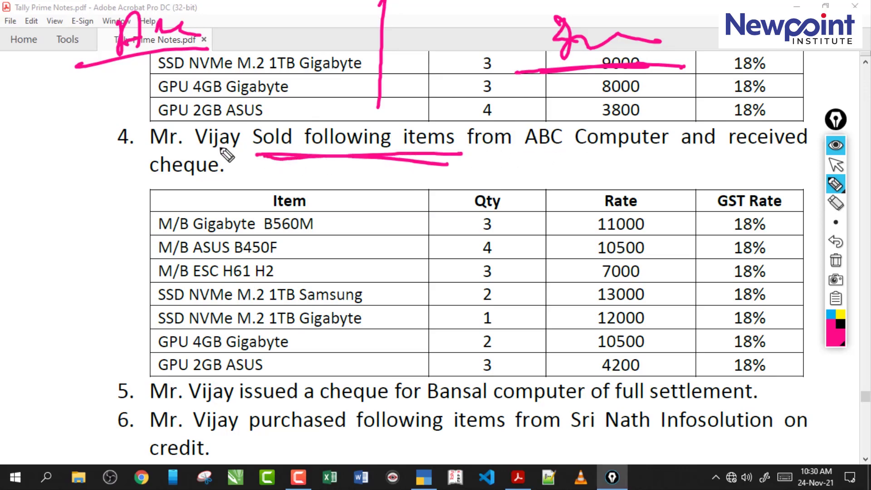
{"action": "left_click_drag", "start_coordinate": [214, 154], "coordinate": [281, 155]}
{"action": "left_click_drag", "start_coordinate": [337, 148], "coordinate": [394, 149]}
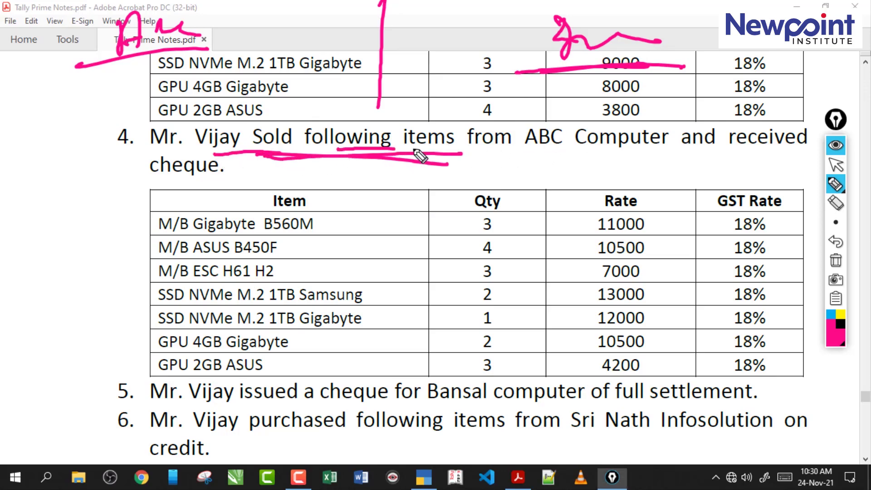
{"action": "left_click_drag", "start_coordinate": [496, 157], "coordinate": [524, 155]}
{"action": "left_click_drag", "start_coordinate": [617, 153], "coordinate": [641, 153]}
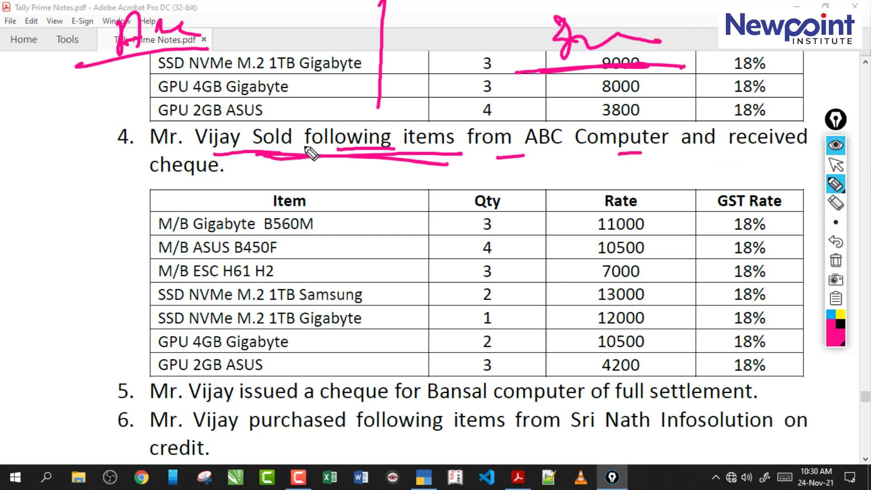
{"action": "left_click_drag", "start_coordinate": [187, 174], "coordinate": [249, 169]}
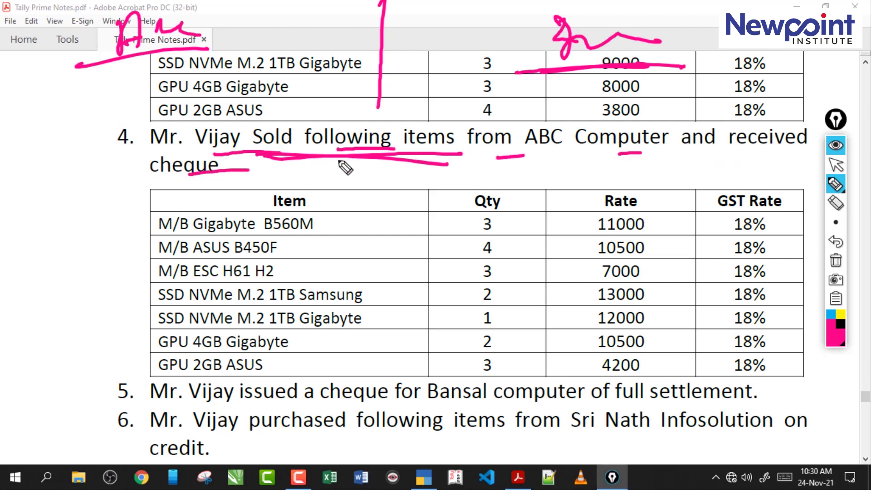
{"action": "left_click_drag", "start_coordinate": [154, 155], "coordinate": [377, 150]}
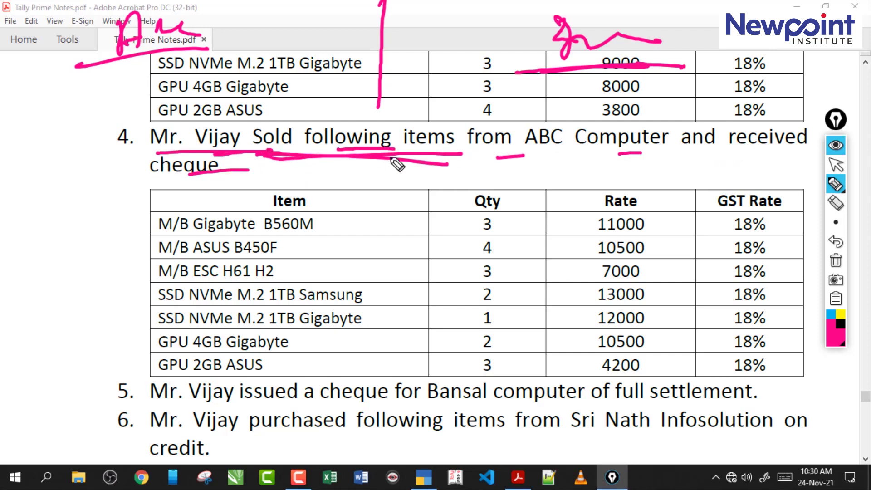
{"action": "left_click_drag", "start_coordinate": [729, 152], "coordinate": [795, 151]}
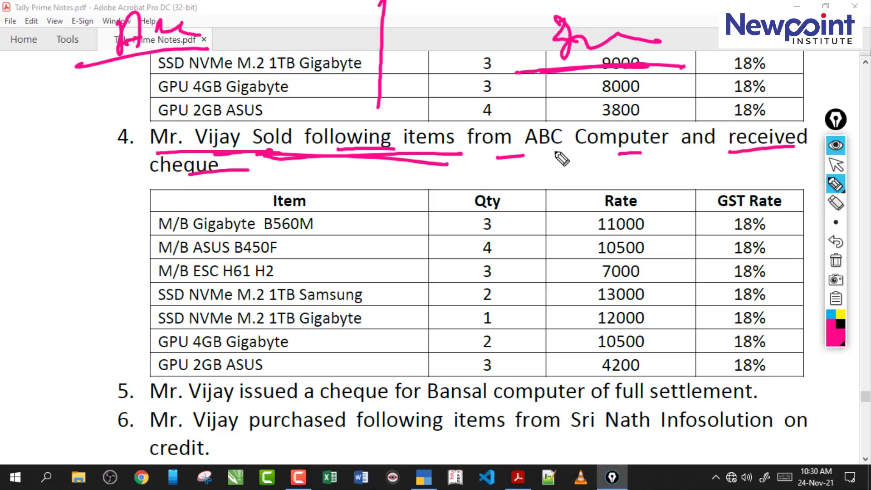
{"action": "mouse_move", "coordinate": [527, 152]}
{"action": "left_mouse_down"}
{"action": "mouse_move", "coordinate": [671, 156]}
{"action": "mouse_move", "coordinate": [509, 136]}
{"action": "mouse_move", "coordinate": [585, 155]}
{"action": "left_mouse_up"}
Handwrite ABC, Sales and SBI Bank notes around transaction 4, cross out ABC Computer, and clear all the ink
{"action": "mouse_move", "coordinate": [89, 83]}
{"action": "left_mouse_down"}
{"action": "mouse_move", "coordinate": [90, 96]}
{"action": "mouse_move", "coordinate": [136, 98]}
{"action": "mouse_move", "coordinate": [182, 68]}
{"action": "mouse_move", "coordinate": [225, 68]}
{"action": "mouse_move", "coordinate": [84, 143]}
{"action": "left_mouse_up"}
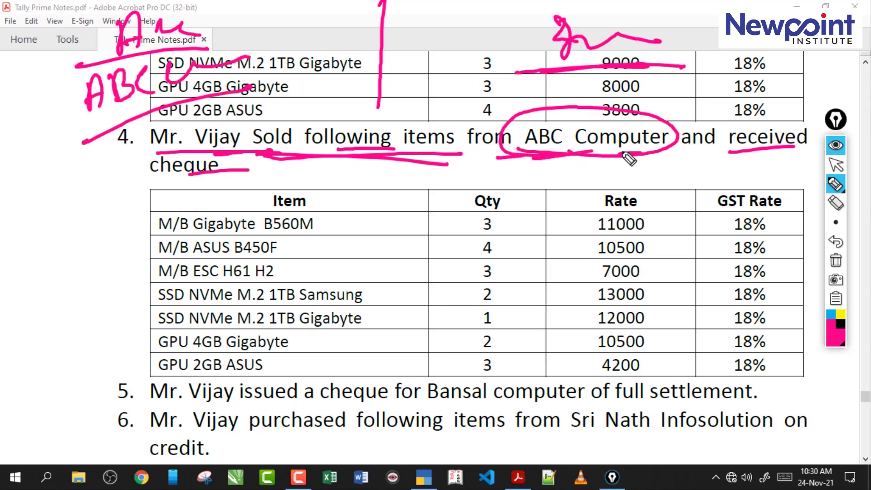
{"action": "mouse_move", "coordinate": [179, 131]}
{"action": "left_mouse_down"}
{"action": "mouse_move", "coordinate": [204, 111]}
{"action": "mouse_move", "coordinate": [236, 109]}
{"action": "mouse_move", "coordinate": [204, 140]}
{"action": "mouse_move", "coordinate": [276, 107]}
{"action": "left_mouse_up"}
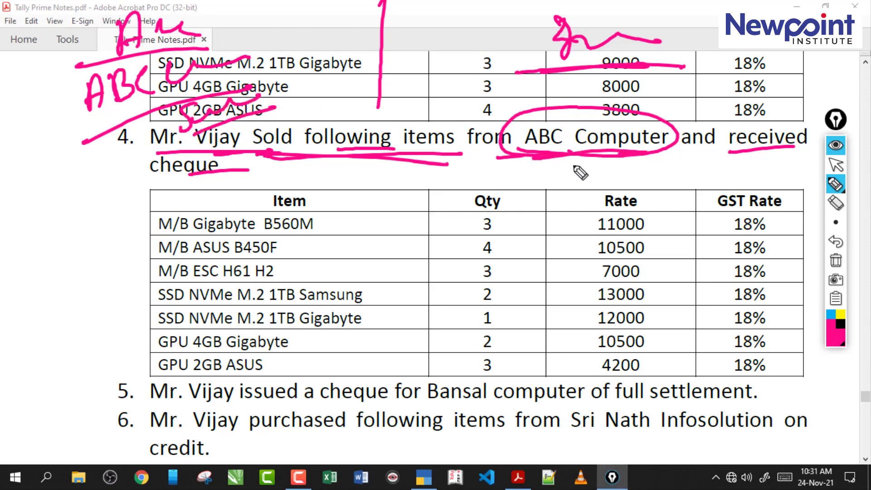
{"action": "left_click_drag", "start_coordinate": [607, 126], "coordinate": [570, 164]}
{"action": "left_click_drag", "start_coordinate": [571, 130], "coordinate": [620, 168]}
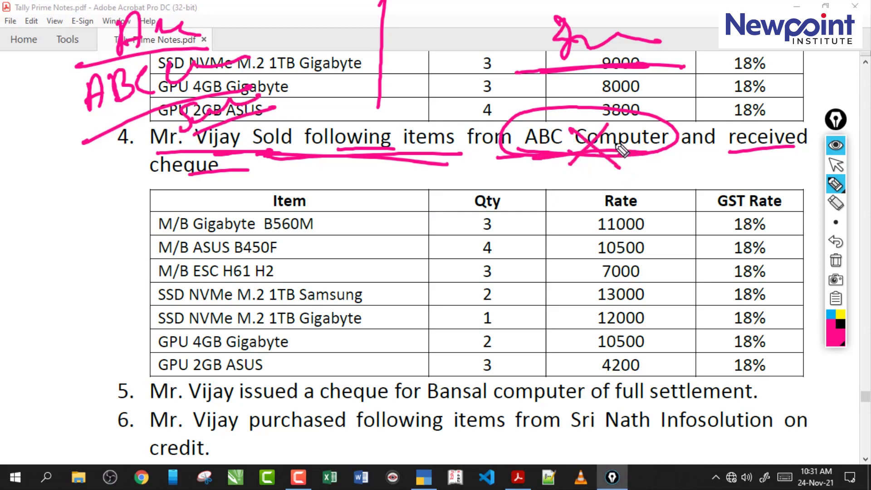
{"action": "mouse_move", "coordinate": [37, 172]}
{"action": "left_mouse_down"}
{"action": "mouse_move", "coordinate": [52, 184]}
{"action": "mouse_move", "coordinate": [111, 190]}
{"action": "mouse_move", "coordinate": [117, 175]}
{"action": "mouse_move", "coordinate": [143, 193]}
{"action": "mouse_move", "coordinate": [223, 172]}
{"action": "mouse_move", "coordinate": [116, 228]}
{"action": "left_mouse_up"}
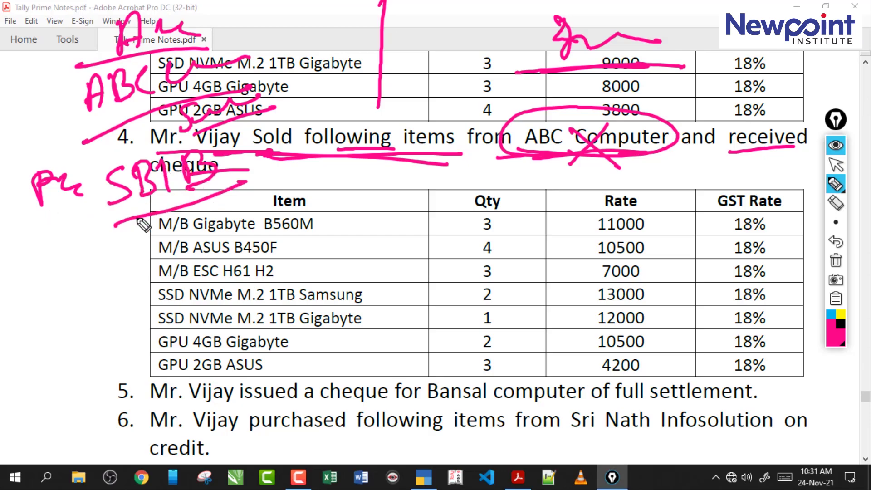
{"action": "left_click", "coordinate": [835, 261]}
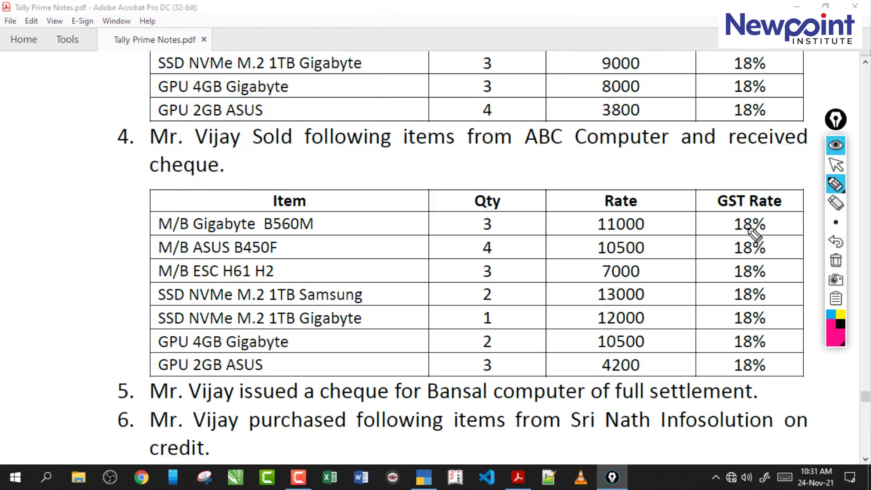
Handwrite "SBI B" under an underlined heading above transaction 4 and undo the extra strokes below it
{"action": "mouse_move", "coordinate": [127, 63]}
{"action": "left_mouse_down"}
{"action": "mouse_move", "coordinate": [136, 25]}
{"action": "mouse_move", "coordinate": [156, 49]}
{"action": "left_mouse_up"}
{"action": "left_click_drag", "start_coordinate": [84, 93], "coordinate": [244, 46]}
{"action": "mouse_move", "coordinate": [103, 114]}
{"action": "left_mouse_down"}
{"action": "mouse_move", "coordinate": [73, 146]}
{"action": "mouse_move", "coordinate": [119, 136]}
{"action": "left_mouse_up"}
{"action": "left_click_drag", "start_coordinate": [139, 98], "coordinate": [139, 136]}
{"action": "mouse_move", "coordinate": [168, 91]}
{"action": "left_mouse_down"}
{"action": "mouse_move", "coordinate": [170, 120]}
{"action": "mouse_move", "coordinate": [197, 120]}
{"action": "left_mouse_up"}
{"action": "left_click_drag", "start_coordinate": [98, 173], "coordinate": [195, 204]}
{"action": "left_click", "coordinate": [835, 242]}
{"action": "left_click", "coordinate": [835, 241]}
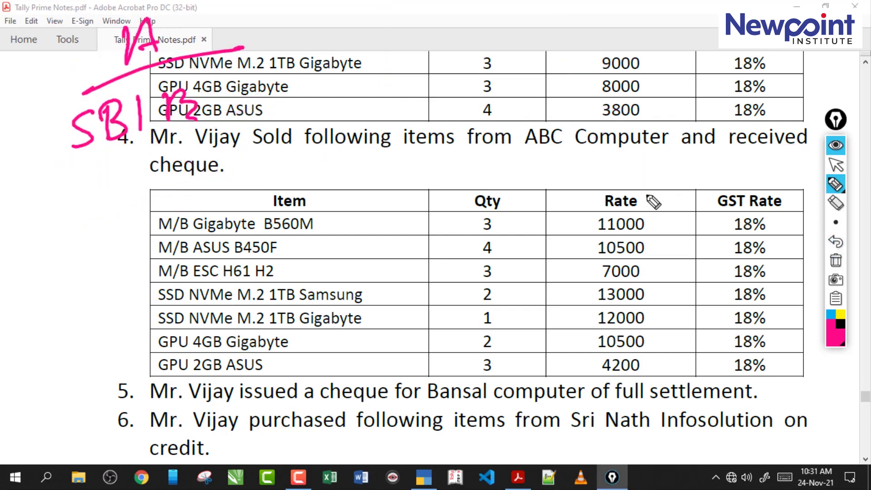
Underline the SBI note, add an underlined and circled Sales note plus two "R" notes opposite, and clear the ink
{"action": "left_click_drag", "start_coordinate": [70, 171], "coordinate": [289, 105]}
{"action": "left_click_drag", "start_coordinate": [136, 172], "coordinate": [113, 203]}
{"action": "mouse_move", "coordinate": [146, 191]}
{"action": "left_mouse_down"}
{"action": "mouse_move", "coordinate": [198, 155]}
{"action": "mouse_move", "coordinate": [194, 146]}
{"action": "left_mouse_up"}
{"action": "left_click_drag", "start_coordinate": [96, 232], "coordinate": [227, 172]}
{"action": "mouse_move", "coordinate": [554, 25]}
{"action": "left_mouse_down"}
{"action": "mouse_move", "coordinate": [556, 57]}
{"action": "mouse_move", "coordinate": [611, 32]}
{"action": "left_mouse_up"}
{"action": "left_click_drag", "start_coordinate": [506, 71], "coordinate": [660, 57]}
{"action": "mouse_move", "coordinate": [578, 79]}
{"action": "left_mouse_down"}
{"action": "mouse_move", "coordinate": [590, 99]}
{"action": "mouse_move", "coordinate": [659, 78]}
{"action": "left_mouse_up"}
{"action": "left_click_drag", "start_coordinate": [550, 123], "coordinate": [680, 102]}
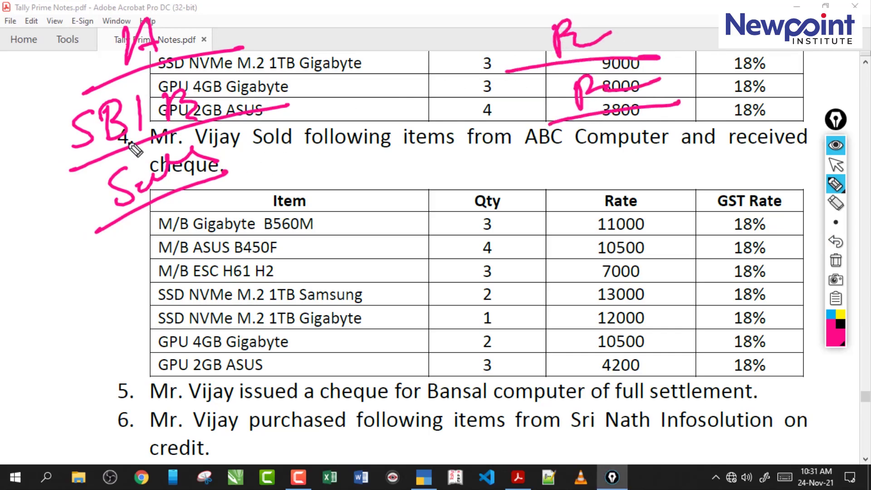
{"action": "mouse_move", "coordinate": [101, 224]}
{"action": "left_mouse_down"}
{"action": "mouse_move", "coordinate": [173, 147]}
{"action": "mouse_move", "coordinate": [138, 218]}
{"action": "mouse_move", "coordinate": [234, 176]}
{"action": "left_mouse_up"}
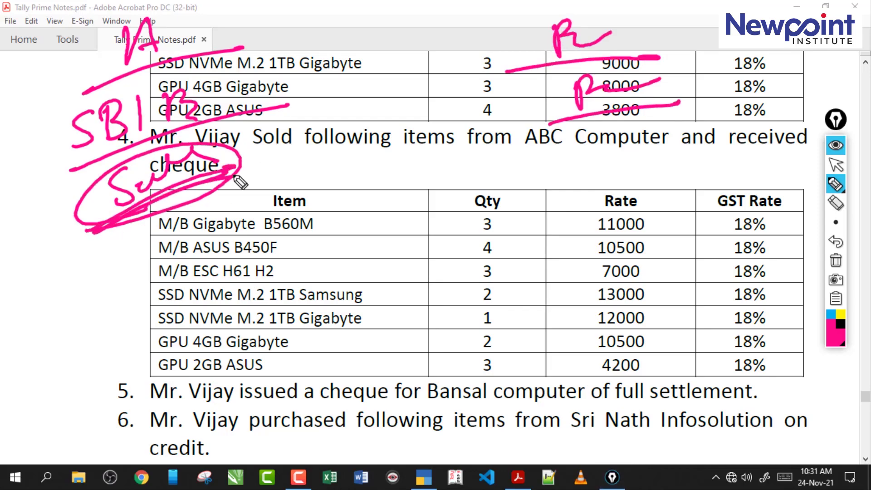
{"action": "left_click", "coordinate": [835, 261]}
Handwrite an underlined heading above transaction 4 with a circled Sales note beneath it
{"action": "mouse_move", "coordinate": [87, 30]}
{"action": "left_mouse_down"}
{"action": "mouse_move", "coordinate": [96, 60]}
{"action": "mouse_move", "coordinate": [132, 45]}
{"action": "left_mouse_up"}
{"action": "left_click_drag", "start_coordinate": [109, 45], "coordinate": [145, 31]}
{"action": "left_click_drag", "start_coordinate": [44, 107], "coordinate": [184, 44]}
{"action": "mouse_move", "coordinate": [112, 93]}
{"action": "left_mouse_down"}
{"action": "mouse_move", "coordinate": [123, 121]}
{"action": "mouse_move", "coordinate": [194, 87]}
{"action": "mouse_move", "coordinate": [175, 58]}
{"action": "mouse_move", "coordinate": [84, 160]}
{"action": "left_mouse_up"}
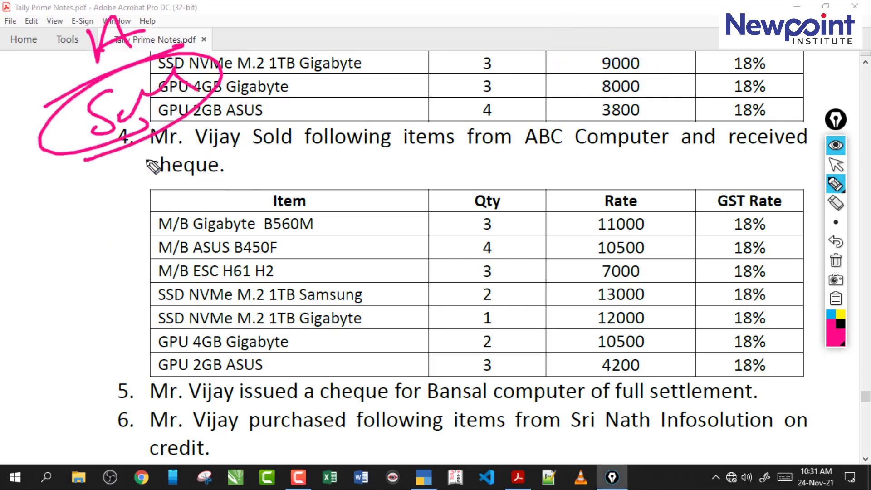
Handwrite "CGST" and "SGST" below the circled Sales note
{"action": "left_click_drag", "start_coordinate": [134, 176], "coordinate": [151, 199]}
{"action": "left_click_drag", "start_coordinate": [155, 229], "coordinate": [129, 273]}
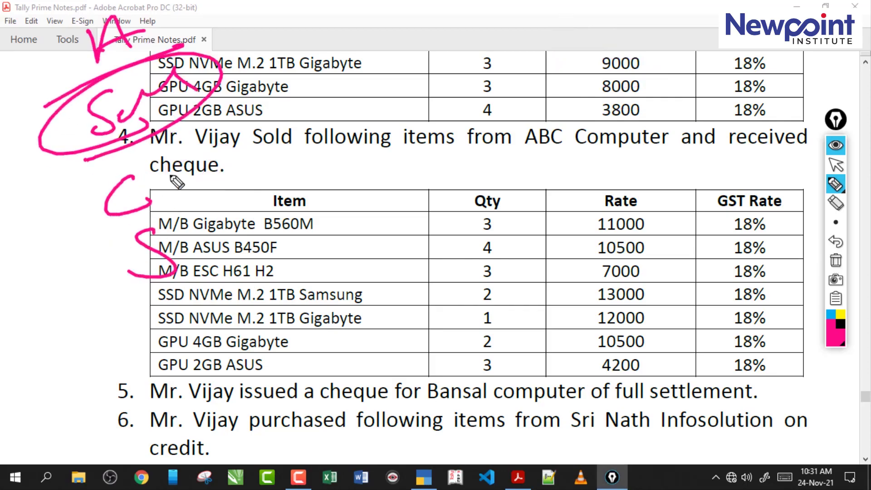
{"action": "mouse_move", "coordinate": [157, 171]}
{"action": "left_mouse_down"}
{"action": "mouse_move", "coordinate": [227, 155]}
{"action": "mouse_move", "coordinate": [270, 101]}
{"action": "left_mouse_up"}
{"action": "left_click_drag", "start_coordinate": [200, 218], "coordinate": [222, 216]}
{"action": "left_click_drag", "start_coordinate": [270, 188], "coordinate": [254, 227]}
{"action": "left_click_drag", "start_coordinate": [285, 175], "coordinate": [272, 210]}
{"action": "left_click_drag", "start_coordinate": [272, 178], "coordinate": [310, 159]}
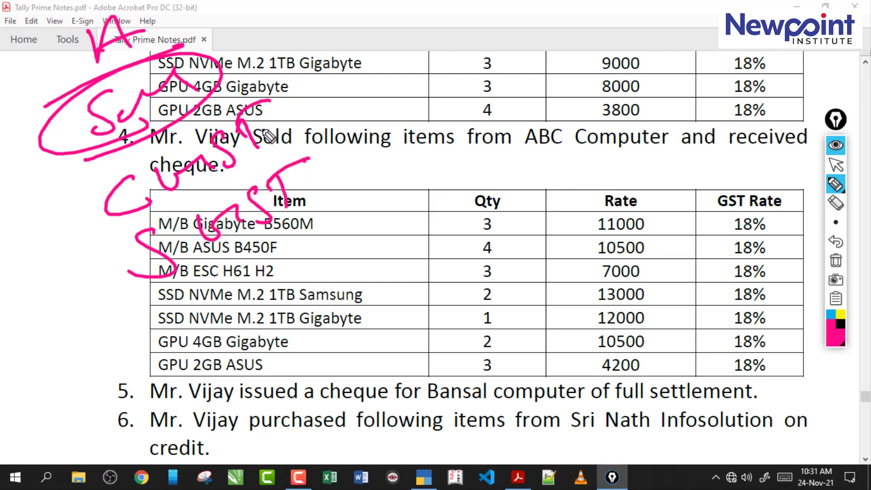
Underline "items" in transaction 4 and handwrite C and S beside the Qty column of its table
{"action": "left_click_drag", "start_coordinate": [367, 164], "coordinate": [481, 156]}
{"action": "mouse_move", "coordinate": [429, 204]}
{"action": "left_mouse_down"}
{"action": "mouse_move", "coordinate": [408, 224]}
{"action": "mouse_move", "coordinate": [455, 232]}
{"action": "left_mouse_up"}
{"action": "left_click_drag", "start_coordinate": [449, 249], "coordinate": [417, 296]}
Join the handwritten CGST and SGST with a bracket and draw an arrow to a circled, underlined Purchase note
{"action": "mouse_move", "coordinate": [275, 117]}
{"action": "left_mouse_down"}
{"action": "mouse_move", "coordinate": [317, 111]}
{"action": "mouse_move", "coordinate": [303, 171]}
{"action": "left_mouse_up"}
{"action": "mouse_move", "coordinate": [336, 125]}
{"action": "left_mouse_down"}
{"action": "mouse_move", "coordinate": [411, 93]}
{"action": "mouse_move", "coordinate": [412, 111]}
{"action": "left_mouse_up"}
{"action": "mouse_move", "coordinate": [437, 40]}
{"action": "left_mouse_down"}
{"action": "mouse_move", "coordinate": [460, 72]}
{"action": "mouse_move", "coordinate": [515, 63]}
{"action": "left_mouse_up"}
{"action": "left_click_drag", "start_coordinate": [435, 98], "coordinate": [573, 58]}
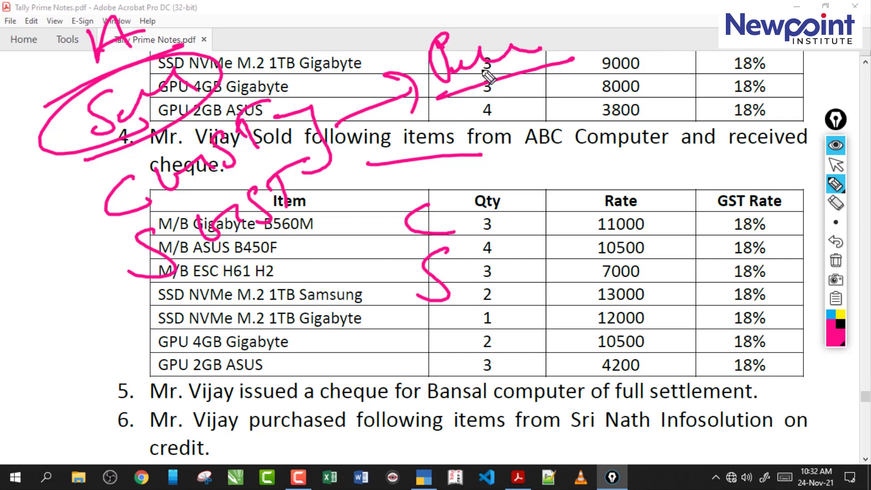
{"action": "mouse_move", "coordinate": [449, 96]}
{"action": "left_mouse_down"}
{"action": "mouse_move", "coordinate": [485, 14]}
{"action": "mouse_move", "coordinate": [517, 78]}
{"action": "mouse_move", "coordinate": [420, 103]}
{"action": "left_mouse_up"}
Underline the handwritten CGST and SGST notes for emphasis
{"action": "left_click_drag", "start_coordinate": [138, 219], "coordinate": [226, 166]}
{"action": "left_click_drag", "start_coordinate": [161, 291], "coordinate": [313, 218]}
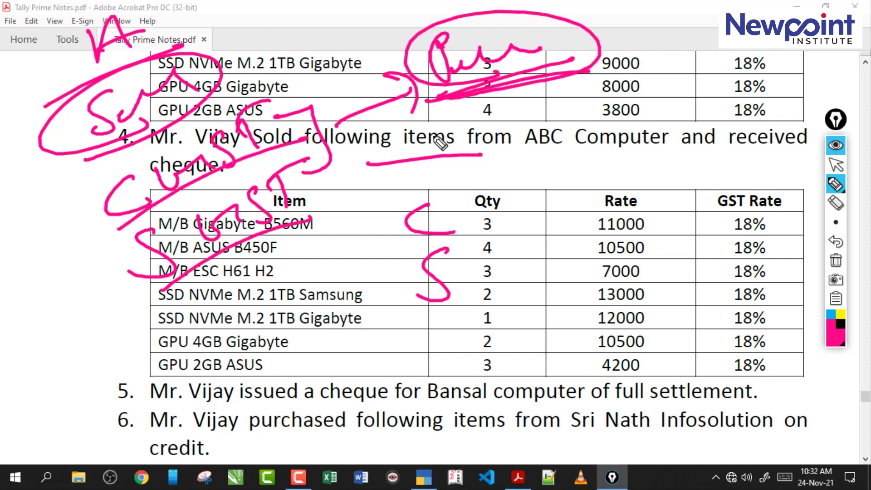
{"action": "mouse_move", "coordinate": [165, 203]}
{"action": "left_mouse_down"}
{"action": "mouse_move", "coordinate": [212, 167]}
{"action": "mouse_move", "coordinate": [302, 134]}
{"action": "left_mouse_up"}
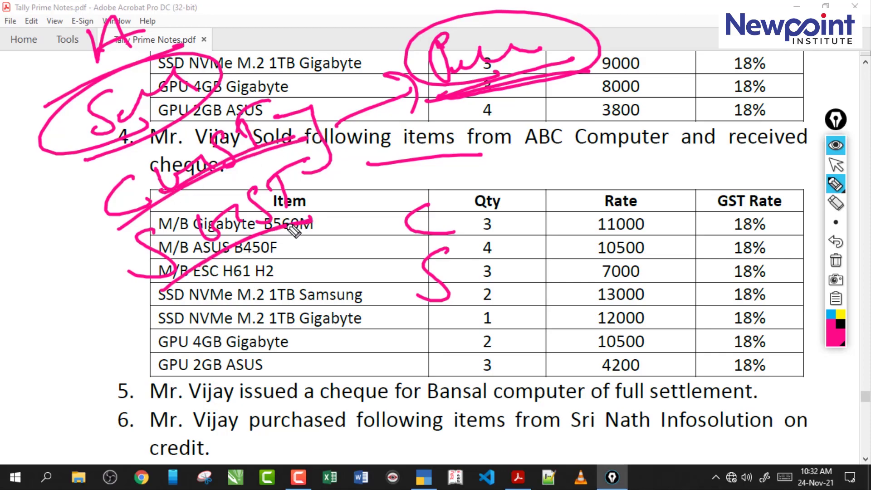
Draw an arrow beside the handwritten S, retrace the bracket and arrow to the circled Purchase note, and clear all annotations
{"action": "left_click_drag", "start_coordinate": [464, 279], "coordinate": [503, 279]}
{"action": "left_click_drag", "start_coordinate": [492, 259], "coordinate": [516, 290]}
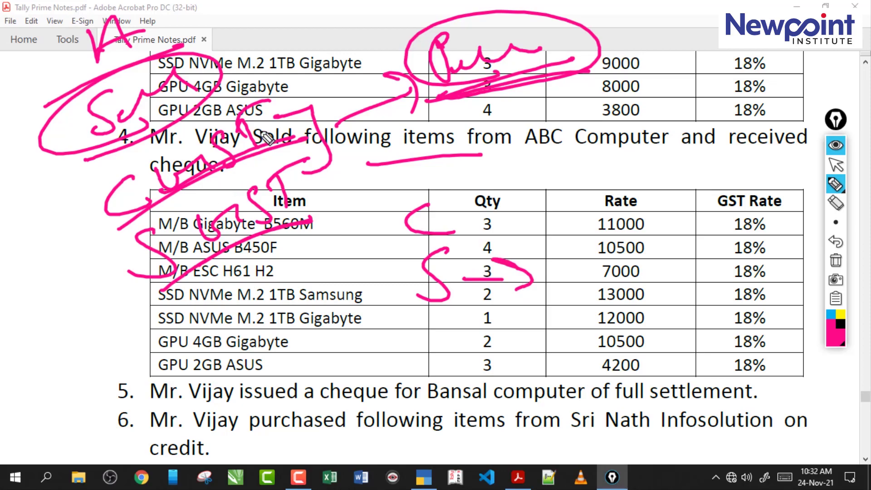
{"action": "mouse_move", "coordinate": [274, 116]}
{"action": "left_mouse_down"}
{"action": "mouse_move", "coordinate": [329, 184]}
{"action": "mouse_move", "coordinate": [281, 181]}
{"action": "left_mouse_up"}
{"action": "mouse_move", "coordinate": [272, 115]}
{"action": "left_mouse_down"}
{"action": "mouse_move", "coordinate": [325, 107]}
{"action": "mouse_move", "coordinate": [303, 173]}
{"action": "left_mouse_up"}
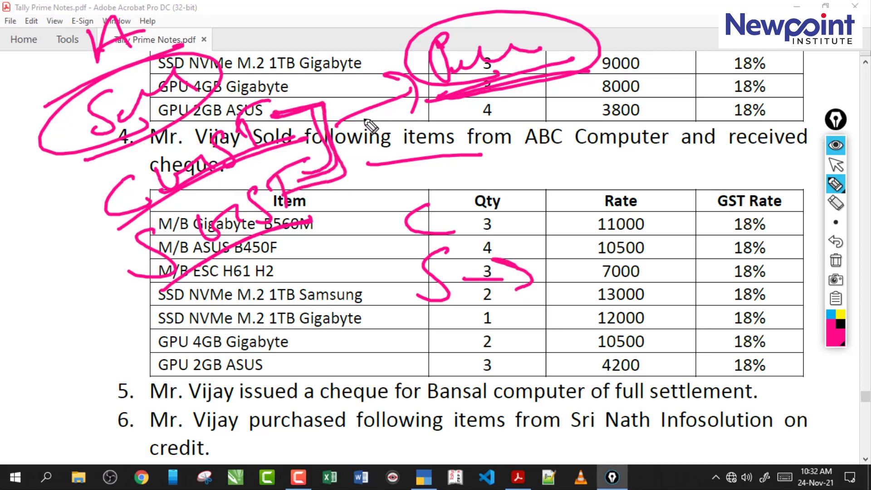
{"action": "mouse_move", "coordinate": [339, 125]}
{"action": "left_mouse_down"}
{"action": "mouse_move", "coordinate": [405, 91]}
{"action": "mouse_move", "coordinate": [404, 108]}
{"action": "left_mouse_up"}
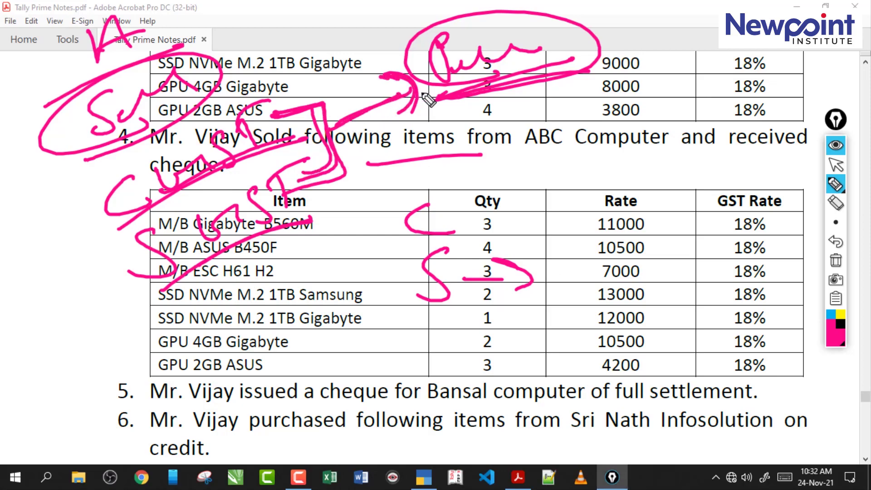
{"action": "left_click_drag", "start_coordinate": [274, 114], "coordinate": [335, 179]}
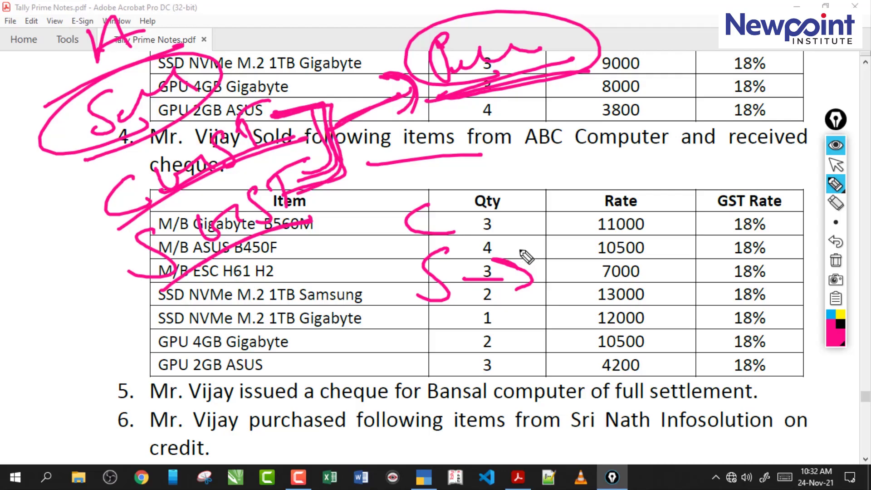
{"action": "left_click", "coordinate": [835, 262]}
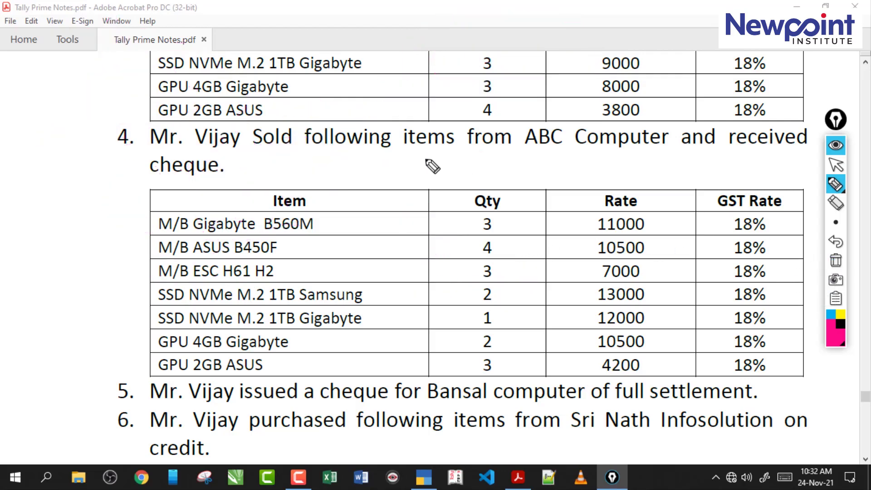
Handwrite two circled notes above transaction 4, cross out its Item column with a large X, and clear the annotations
{"action": "mouse_move", "coordinate": [122, 84]}
{"action": "left_mouse_down"}
{"action": "mouse_move", "coordinate": [136, 94]}
{"action": "mouse_move", "coordinate": [149, 68]}
{"action": "mouse_move", "coordinate": [75, 90]}
{"action": "mouse_move", "coordinate": [125, 121]}
{"action": "left_mouse_up"}
{"action": "mouse_move", "coordinate": [585, 57]}
{"action": "left_mouse_down"}
{"action": "mouse_move", "coordinate": [598, 68]}
{"action": "mouse_move", "coordinate": [708, 59]}
{"action": "left_mouse_up"}
{"action": "left_click_drag", "start_coordinate": [657, 110], "coordinate": [662, 117]}
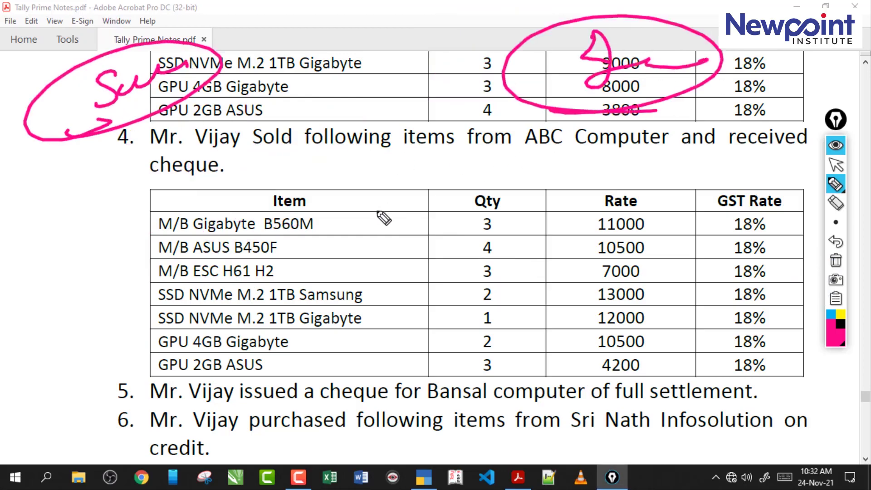
{"action": "left_click_drag", "start_coordinate": [348, 217], "coordinate": [275, 341]}
{"action": "left_click_drag", "start_coordinate": [274, 229], "coordinate": [358, 309]}
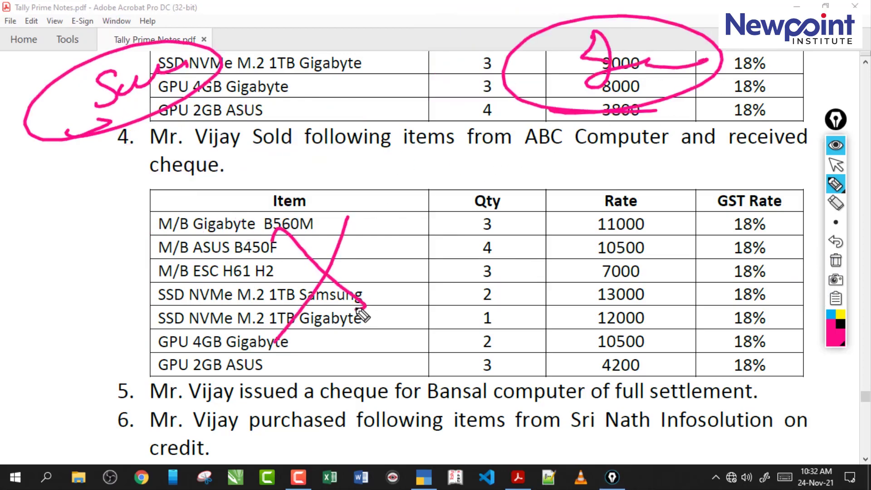
{"action": "left_click", "coordinate": [835, 262]}
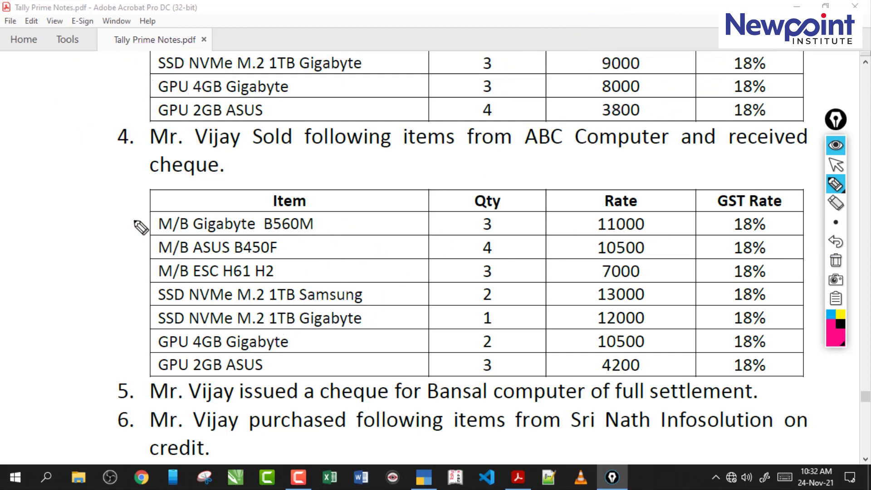
Handwrite a tick and an underlined 28 beside transaction 4 and frame them in a box
{"action": "mouse_move", "coordinate": [54, 87]}
{"action": "left_mouse_down"}
{"action": "mouse_move", "coordinate": [58, 114]}
{"action": "mouse_move", "coordinate": [141, 84]}
{"action": "left_mouse_up"}
{"action": "left_click_drag", "start_coordinate": [72, 145], "coordinate": [97, 171]}
{"action": "mouse_move", "coordinate": [106, 136]}
{"action": "left_mouse_down"}
{"action": "mouse_move", "coordinate": [120, 134]}
{"action": "mouse_move", "coordinate": [111, 150]}
{"action": "left_mouse_up"}
{"action": "left_click_drag", "start_coordinate": [57, 204], "coordinate": [158, 151]}
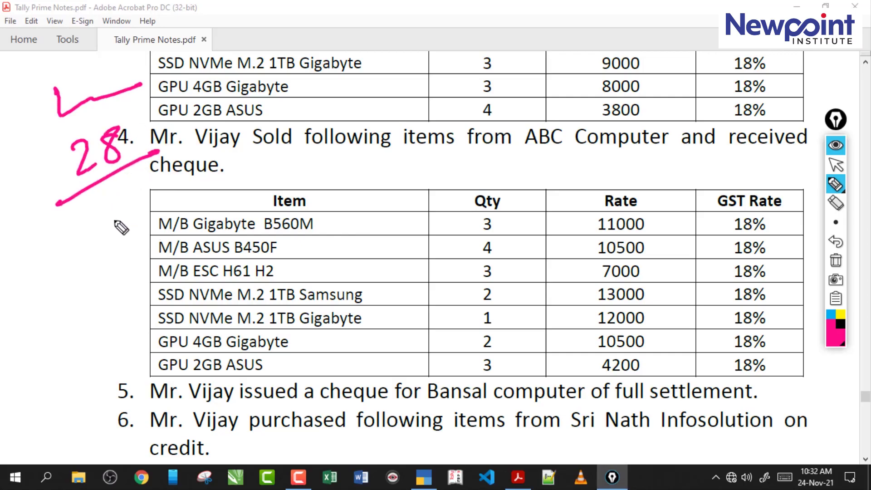
{"action": "mouse_move", "coordinate": [18, 75]}
{"action": "left_mouse_down"}
{"action": "mouse_move", "coordinate": [190, 177]}
{"action": "mouse_move", "coordinate": [30, 240]}
{"action": "left_mouse_up"}
Handwrite two stacked notes starting with "St" under a ruled heading, circle and underline them, and clear the annotations
{"action": "mouse_move", "coordinate": [497, 43]}
{"action": "left_mouse_down"}
{"action": "mouse_move", "coordinate": [471, 79]}
{"action": "mouse_move", "coordinate": [515, 86]}
{"action": "mouse_move", "coordinate": [590, 59]}
{"action": "left_mouse_up"}
{"action": "left_click_drag", "start_coordinate": [498, 101], "coordinate": [473, 144]}
{"action": "mouse_move", "coordinate": [517, 96]}
{"action": "left_mouse_down"}
{"action": "mouse_move", "coordinate": [508, 128]}
{"action": "mouse_move", "coordinate": [580, 102]}
{"action": "left_mouse_up"}
{"action": "left_click_drag", "start_coordinate": [542, 7], "coordinate": [537, 35]}
{"action": "left_click_drag", "start_coordinate": [426, 35], "coordinate": [707, 42]}
{"action": "left_click_drag", "start_coordinate": [575, 18], "coordinate": [639, 14]}
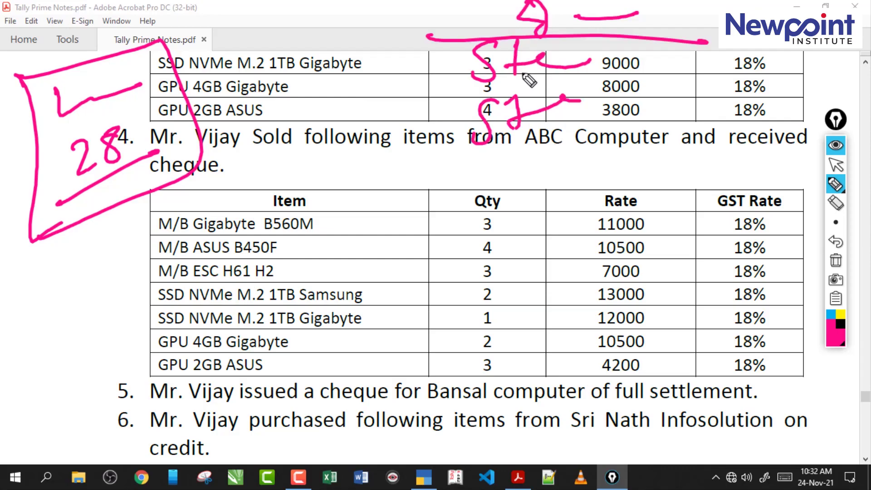
{"action": "mouse_move", "coordinate": [447, 163]}
{"action": "left_mouse_down"}
{"action": "mouse_move", "coordinate": [449, 25]}
{"action": "mouse_move", "coordinate": [516, 162]}
{"action": "left_mouse_up"}
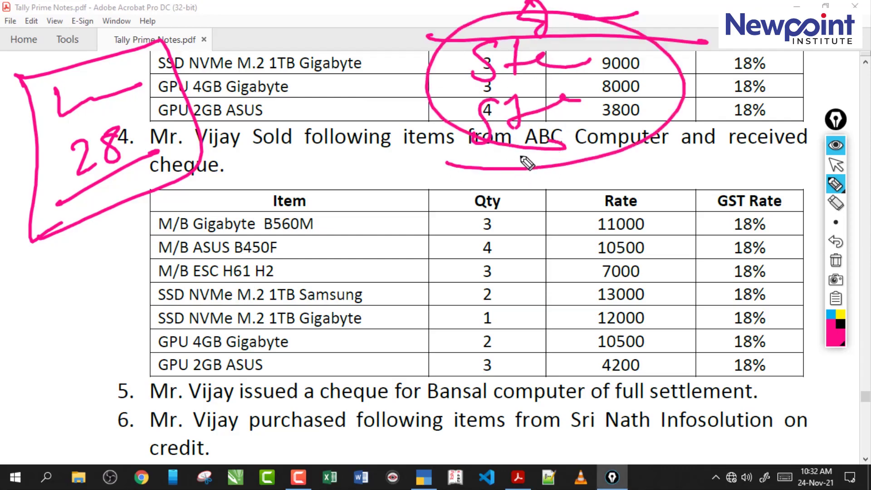
{"action": "left_click", "coordinate": [835, 260]}
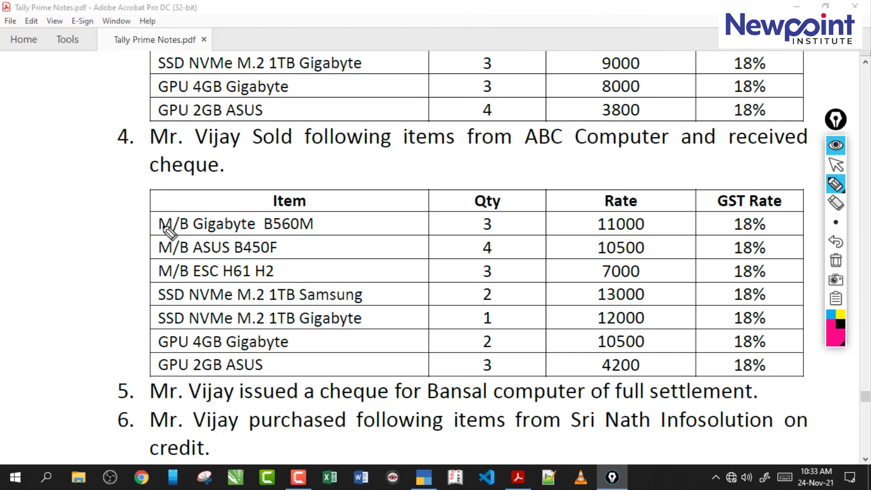
Bracket the M/B rows and the SSD and GPU rows in transaction 4, tick the items, and clear the annotations
{"action": "mouse_move", "coordinate": [151, 222]}
{"action": "left_mouse_down"}
{"action": "mouse_move", "coordinate": [156, 277]}
{"action": "mouse_move", "coordinate": [122, 317]}
{"action": "mouse_move", "coordinate": [159, 369]}
{"action": "left_mouse_up"}
{"action": "left_click_drag", "start_coordinate": [278, 257], "coordinate": [420, 229]}
{"action": "left_click_drag", "start_coordinate": [312, 313], "coordinate": [438, 283]}
{"action": "left_click_drag", "start_coordinate": [319, 350], "coordinate": [449, 323]}
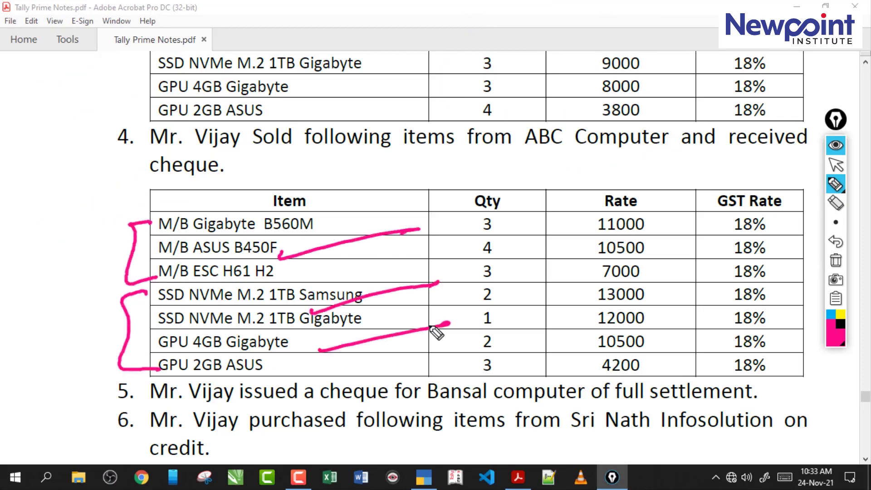
{"action": "mouse_move", "coordinate": [272, 220]}
{"action": "left_mouse_down"}
{"action": "mouse_move", "coordinate": [290, 216]}
{"action": "mouse_move", "coordinate": [444, 347]}
{"action": "mouse_move", "coordinate": [396, 346]}
{"action": "left_mouse_up"}
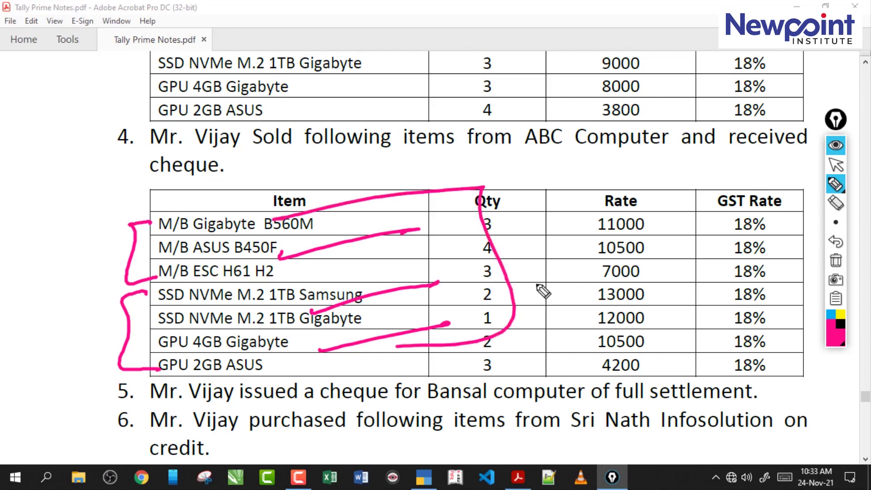
{"action": "left_click", "coordinate": [835, 260]}
{"action": "left_click", "coordinate": [835, 165]}
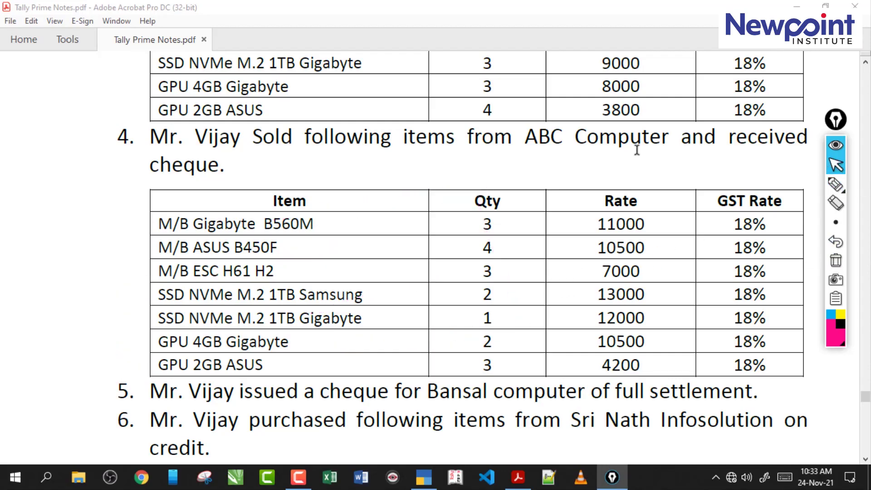
Review the wording of transaction 4 and of transaction 3, the credit purchase from Bansal Computer
{"action": "left_click", "coordinate": [254, 203]}
{"action": "left_click_drag", "start_coordinate": [192, 136], "coordinate": [453, 145]}
{"action": "left_click", "coordinate": [257, 222]}
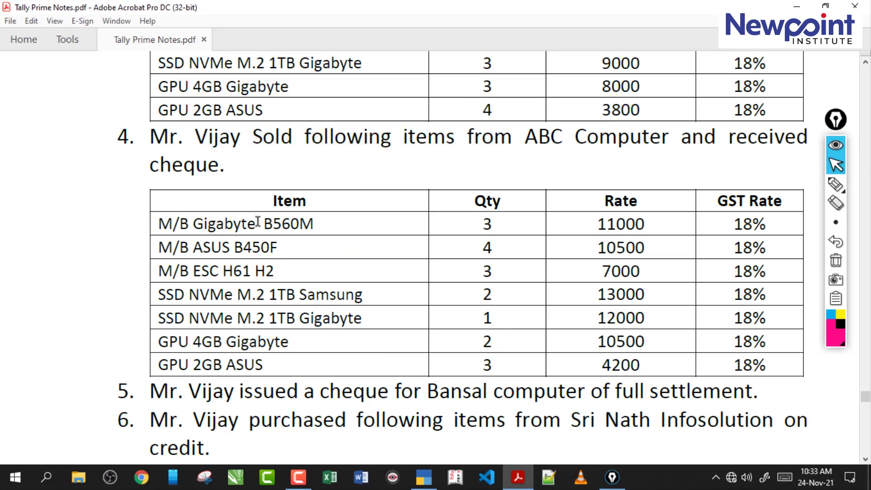
{"action": "scroll", "coordinate": [258, 223], "scroll_direction": "up", "scroll_amount": 4}
{"action": "left_click_drag", "start_coordinate": [240, 81], "coordinate": [585, 107]}
{"action": "left_click", "coordinate": [367, 79]}
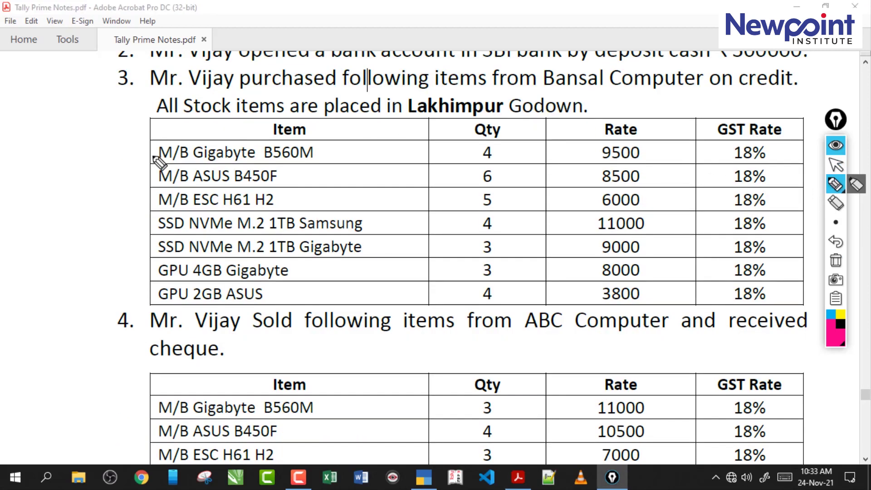
Bracket all items in transaction 3, tick individual rows, and clear the annotations
{"action": "left_click_drag", "start_coordinate": [152, 153], "coordinate": [151, 286]}
{"action": "left_click_drag", "start_coordinate": [321, 172], "coordinate": [420, 150]}
{"action": "left_click_drag", "start_coordinate": [356, 194], "coordinate": [443, 172]}
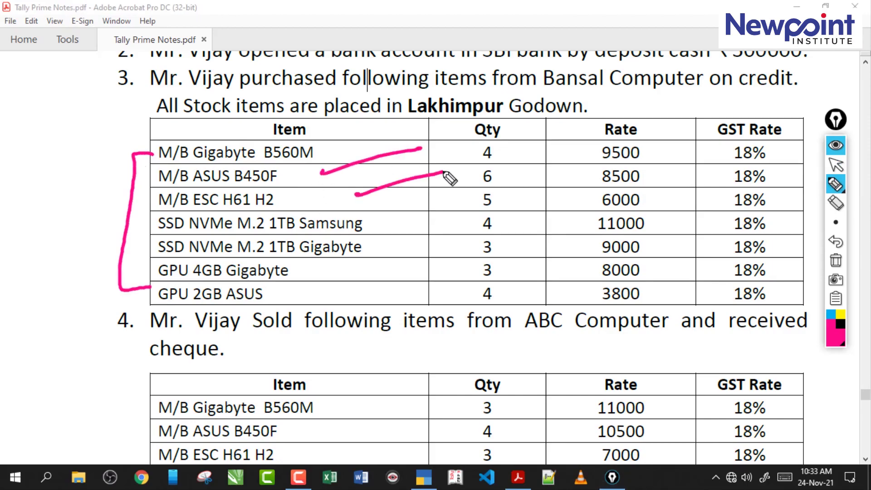
{"action": "left_click_drag", "start_coordinate": [376, 233], "coordinate": [461, 209]}
{"action": "left_click_drag", "start_coordinate": [372, 258], "coordinate": [461, 237]}
{"action": "left_click_drag", "start_coordinate": [468, 132], "coordinate": [476, 144]}
{"action": "mouse_move", "coordinate": [410, 134]}
{"action": "left_mouse_down"}
{"action": "mouse_move", "coordinate": [422, 146]}
{"action": "mouse_move", "coordinate": [300, 173]}
{"action": "left_mouse_up"}
{"action": "left_click", "coordinate": [836, 262]}
{"action": "left_click", "coordinate": [835, 165]}
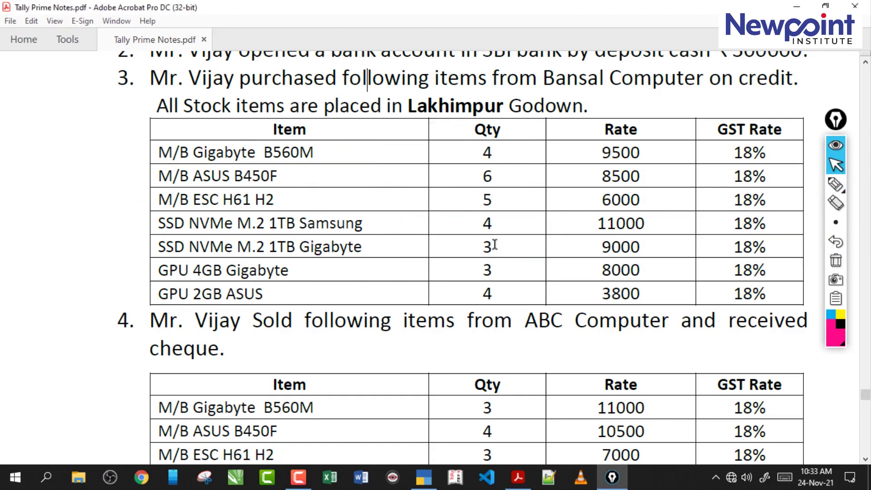
Handwrite two underlined notes over transaction 4, one across its Qty column and one beside its text, and clear them
{"action": "scroll", "coordinate": [514, 223], "scroll_direction": "down", "scroll_amount": 5}
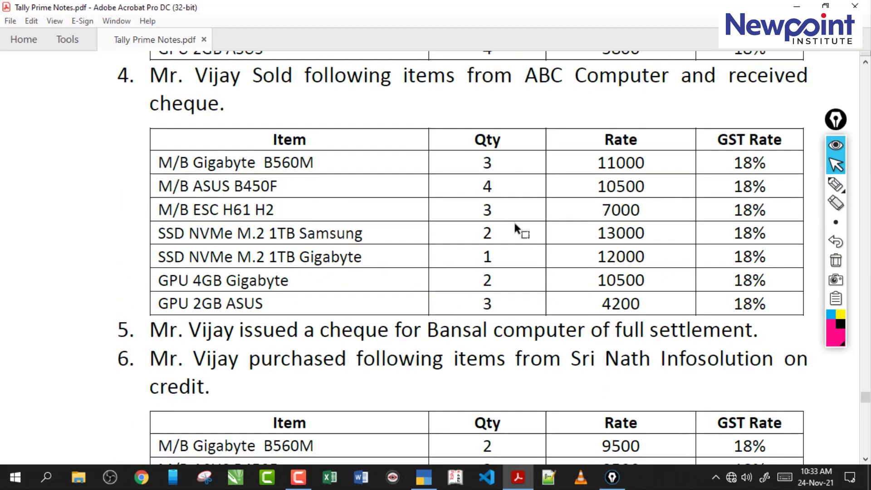
{"action": "left_click", "coordinate": [835, 185]}
{"action": "mouse_move", "coordinate": [452, 74]}
{"action": "left_mouse_down"}
{"action": "mouse_move", "coordinate": [448, 86]}
{"action": "mouse_move", "coordinate": [530, 104]}
{"action": "mouse_move", "coordinate": [562, 96]}
{"action": "left_mouse_up"}
{"action": "left_click_drag", "start_coordinate": [381, 152], "coordinate": [628, 119]}
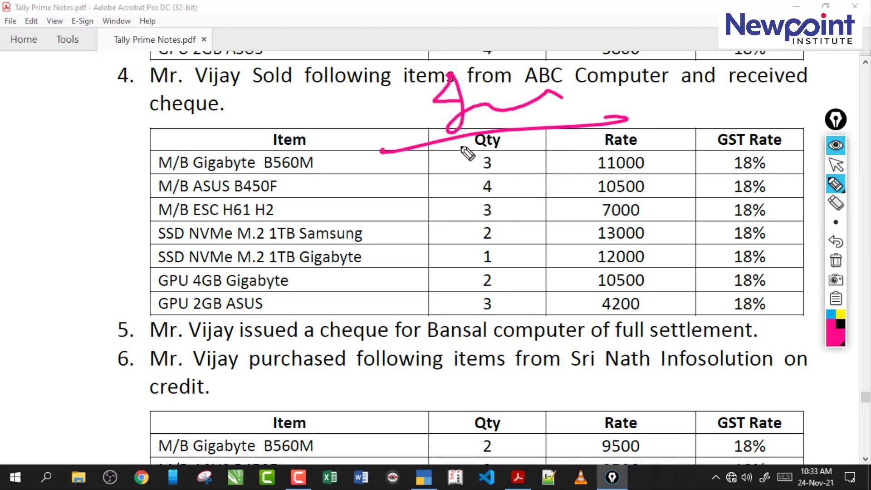
{"action": "mouse_move", "coordinate": [81, 68]}
{"action": "left_mouse_down"}
{"action": "mouse_move", "coordinate": [89, 101]}
{"action": "mouse_move", "coordinate": [156, 59]}
{"action": "mouse_move", "coordinate": [101, 136]}
{"action": "mouse_move", "coordinate": [155, 140]}
{"action": "mouse_move", "coordinate": [179, 109]}
{"action": "left_mouse_up"}
{"action": "left_click_drag", "start_coordinate": [83, 186], "coordinate": [226, 97]}
{"action": "left_click", "coordinate": [835, 259]}
{"action": "left_click", "coordinate": [835, 164]}
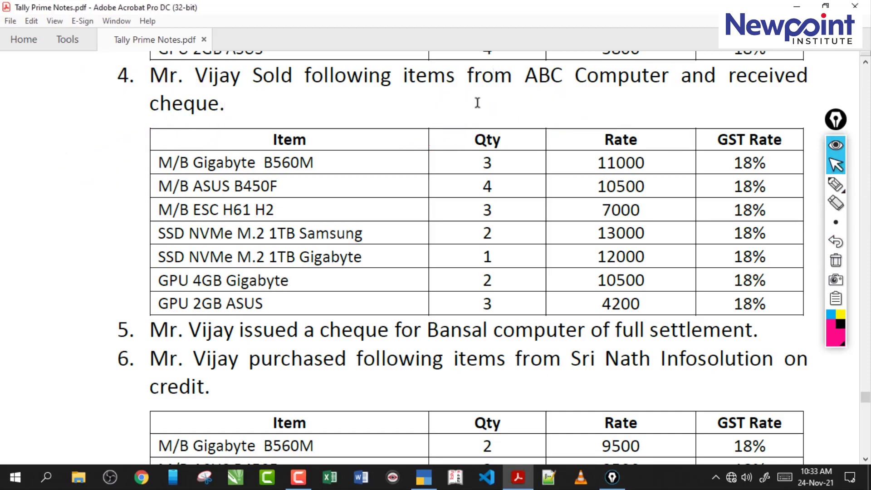
Switch to TallyPrime and open a new Sales voucher in company Ex3
{"action": "left_click", "coordinate": [423, 477]}
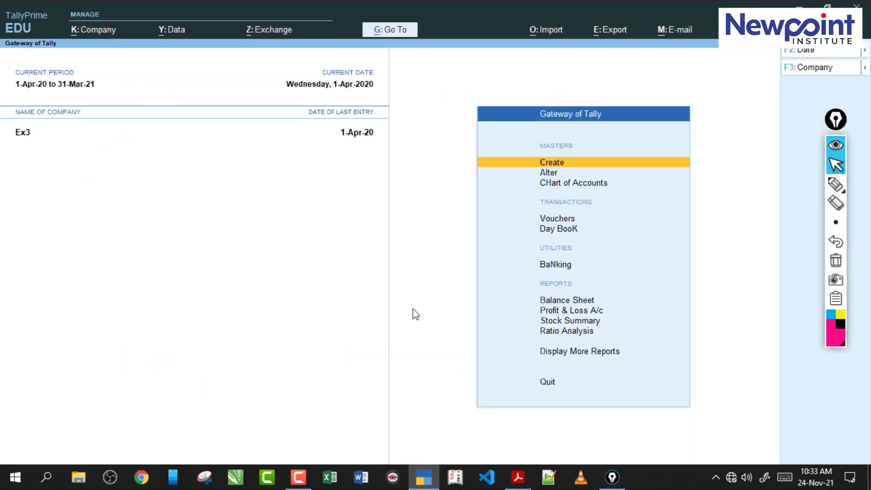
{"action": "left_click", "coordinate": [558, 219]}
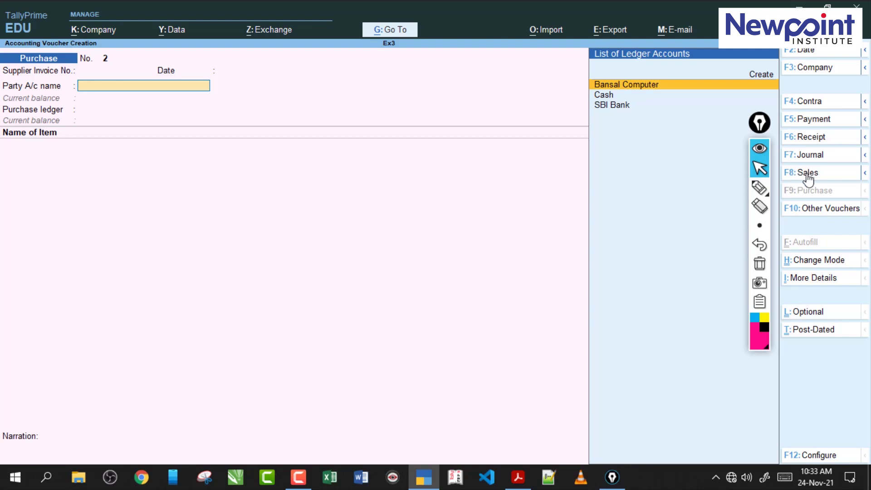
{"action": "left_click", "coordinate": [807, 173]}
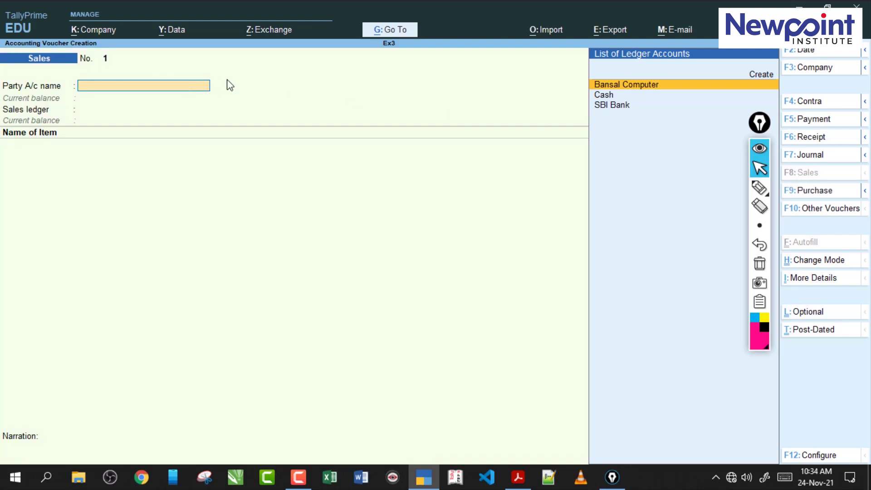
Move the annotation toolbar aside, mark the area around the Party A/c name with pen strokes, and clear them
{"action": "left_click_drag", "start_coordinate": [759, 123], "coordinate": [805, 132]}
{"action": "left_click", "coordinate": [804, 196]}
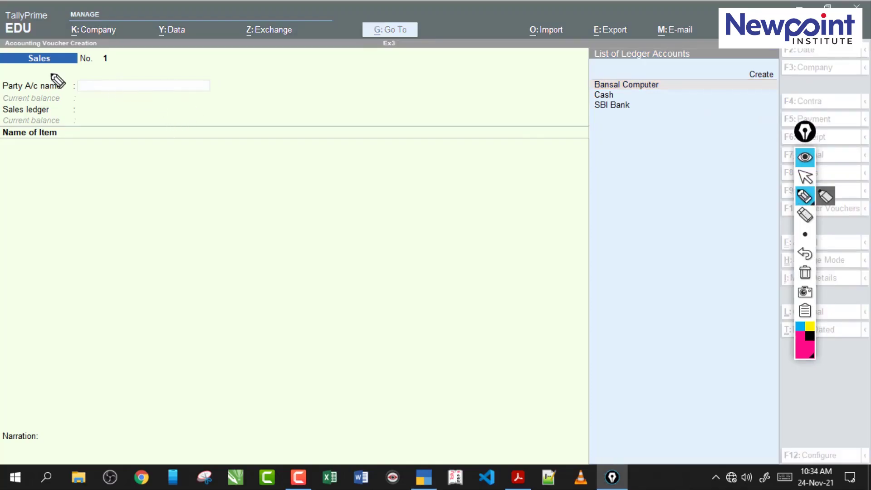
{"action": "left_click_drag", "start_coordinate": [18, 76], "coordinate": [88, 71]}
{"action": "left_click_drag", "start_coordinate": [173, 70], "coordinate": [221, 69]}
{"action": "left_click_drag", "start_coordinate": [32, 72], "coordinate": [204, 73]}
{"action": "mouse_move", "coordinate": [61, 72]}
{"action": "left_mouse_down"}
{"action": "mouse_move", "coordinate": [77, 82]}
{"action": "mouse_move", "coordinate": [170, 70]}
{"action": "left_mouse_up"}
{"action": "mouse_move", "coordinate": [264, 79]}
{"action": "left_mouse_down"}
{"action": "mouse_move", "coordinate": [289, 80]}
{"action": "mouse_move", "coordinate": [294, 96]}
{"action": "left_mouse_up"}
{"action": "mouse_move", "coordinate": [256, 34]}
{"action": "left_mouse_down"}
{"action": "mouse_move", "coordinate": [232, 44]}
{"action": "mouse_move", "coordinate": [294, 39]}
{"action": "mouse_move", "coordinate": [318, 90]}
{"action": "mouse_move", "coordinate": [417, 94]}
{"action": "left_mouse_up"}
{"action": "left_click", "coordinate": [801, 272]}
Sketch a short handwritten note in the voucher's empty item area and clear it
{"action": "left_click_drag", "start_coordinate": [271, 127], "coordinate": [454, 112]}
{"action": "left_click_drag", "start_coordinate": [347, 148], "coordinate": [335, 174]}
{"action": "mouse_move", "coordinate": [349, 166]}
{"action": "left_mouse_down"}
{"action": "mouse_move", "coordinate": [394, 156]}
{"action": "mouse_move", "coordinate": [617, 159]}
{"action": "mouse_move", "coordinate": [515, 169]}
{"action": "mouse_move", "coordinate": [521, 175]}
{"action": "left_mouse_up"}
{"action": "left_click", "coordinate": [805, 272]}
{"action": "left_click", "coordinate": [804, 178]}
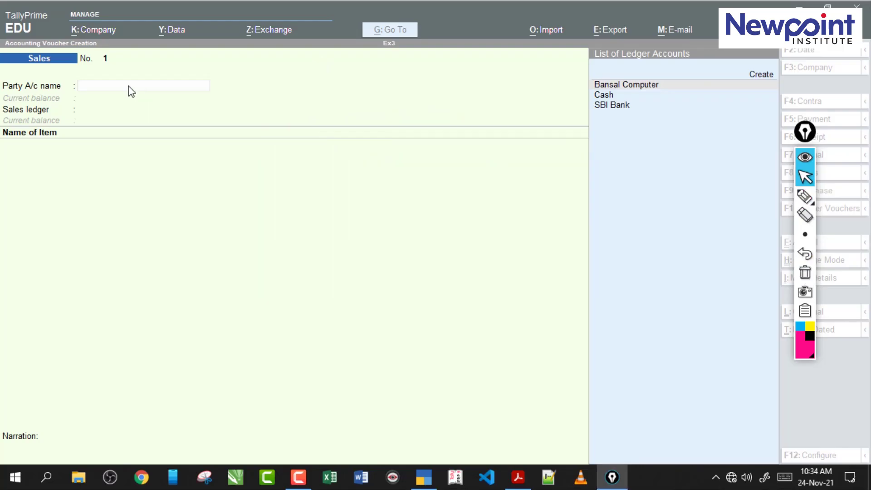
Handwrite an arrow and "SBI" beside the Party A/c name field
{"action": "left_click", "coordinate": [130, 88]}
{"action": "left_click", "coordinate": [805, 195]}
{"action": "mouse_move", "coordinate": [89, 83]}
{"action": "left_mouse_down"}
{"action": "mouse_move", "coordinate": [113, 82]}
{"action": "mouse_move", "coordinate": [115, 92]}
{"action": "left_mouse_up"}
{"action": "mouse_move", "coordinate": [138, 77]}
{"action": "left_mouse_down"}
{"action": "mouse_move", "coordinate": [153, 73]}
{"action": "mouse_move", "coordinate": [137, 94]}
{"action": "left_mouse_up"}
{"action": "mouse_move", "coordinate": [162, 72]}
{"action": "left_mouse_down"}
{"action": "mouse_move", "coordinate": [161, 97]}
{"action": "mouse_move", "coordinate": [209, 72]}
{"action": "left_mouse_up"}
{"action": "left_click_drag", "start_coordinate": [190, 68], "coordinate": [188, 102]}
{"action": "left_click_drag", "start_coordinate": [184, 102], "coordinate": [220, 97]}
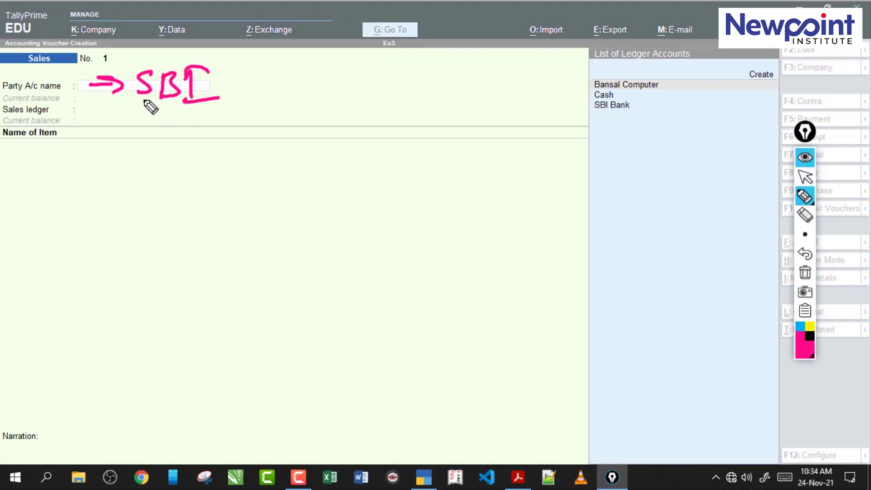
Handwrite "Sales" beside the Sales ledger field with an arrow to a second underlined Sales note, and clear the annotations
{"action": "mouse_move", "coordinate": [68, 111]}
{"action": "left_mouse_down"}
{"action": "mouse_move", "coordinate": [101, 121]}
{"action": "mouse_move", "coordinate": [158, 110]}
{"action": "left_mouse_up"}
{"action": "mouse_move", "coordinate": [102, 130]}
{"action": "left_mouse_down"}
{"action": "mouse_move", "coordinate": [256, 117]}
{"action": "mouse_move", "coordinate": [245, 128]}
{"action": "left_mouse_up"}
{"action": "mouse_move", "coordinate": [290, 107]}
{"action": "left_mouse_down"}
{"action": "mouse_move", "coordinate": [282, 121]}
{"action": "mouse_move", "coordinate": [370, 107]}
{"action": "left_mouse_up"}
{"action": "left_click_drag", "start_coordinate": [241, 142], "coordinate": [365, 120]}
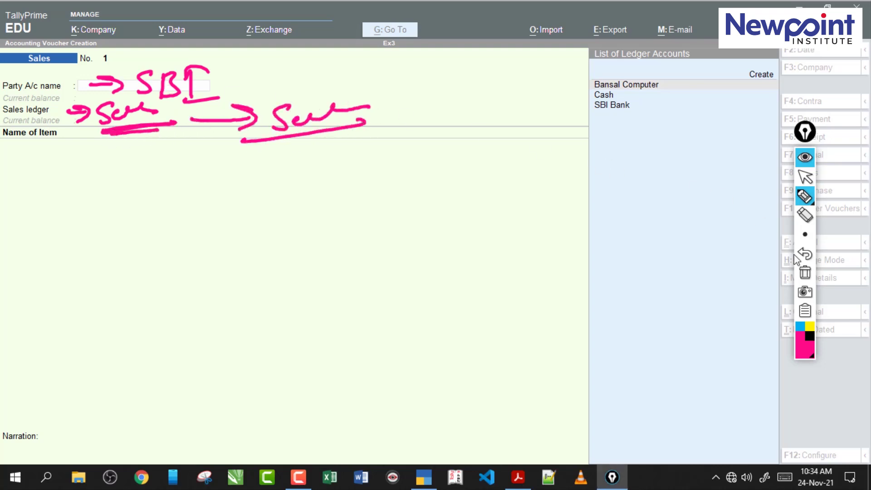
{"action": "left_click", "coordinate": [805, 272]}
Underline the Sales voucher heading, and handwrite arrows to "Dr" beside Party A/c name and "Cr" beside Sales ledger
{"action": "left_click_drag", "start_coordinate": [19, 68], "coordinate": [109, 62]}
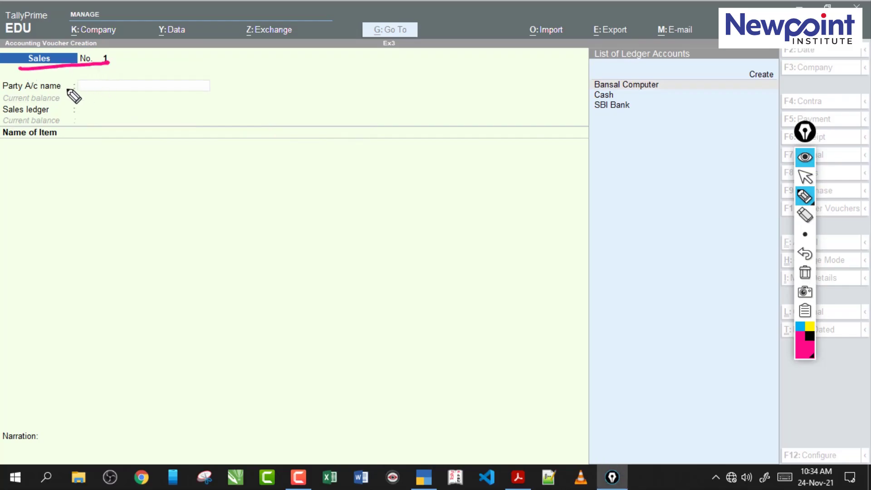
{"action": "left_click_drag", "start_coordinate": [66, 86], "coordinate": [79, 92]}
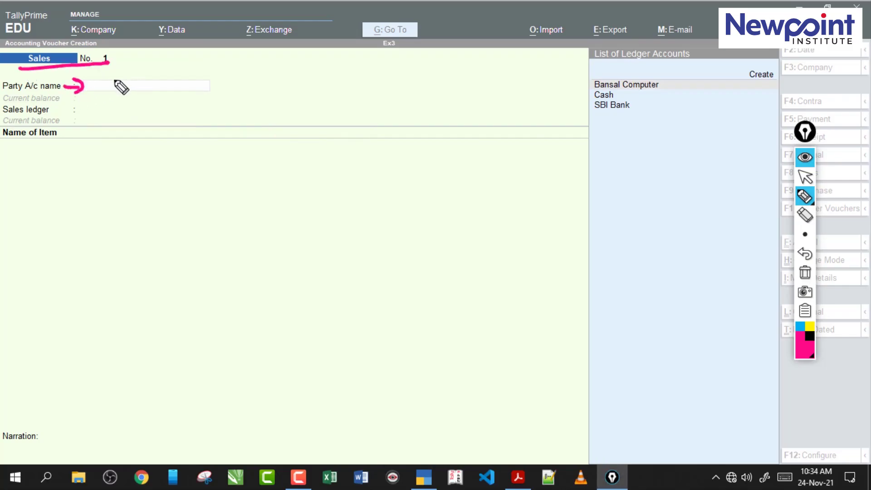
{"action": "mouse_move", "coordinate": [114, 75]}
{"action": "left_mouse_down"}
{"action": "mouse_move", "coordinate": [117, 94]}
{"action": "mouse_move", "coordinate": [152, 81]}
{"action": "left_mouse_up"}
{"action": "left_click", "coordinate": [154, 71]}
{"action": "left_click_drag", "start_coordinate": [25, 93], "coordinate": [168, 89]}
{"action": "mouse_move", "coordinate": [56, 115]}
{"action": "left_mouse_down"}
{"action": "mouse_move", "coordinate": [113, 126]}
{"action": "mouse_move", "coordinate": [151, 108]}
{"action": "left_mouse_up"}
Handwrite an underlined Purchase heading with the party marked "Cr" and the ledger below it marked "Dr"
{"action": "mouse_move", "coordinate": [324, 47]}
{"action": "left_mouse_down"}
{"action": "mouse_move", "coordinate": [330, 59]}
{"action": "mouse_move", "coordinate": [402, 59]}
{"action": "left_mouse_up"}
{"action": "left_click_drag", "start_coordinate": [299, 83], "coordinate": [423, 72]}
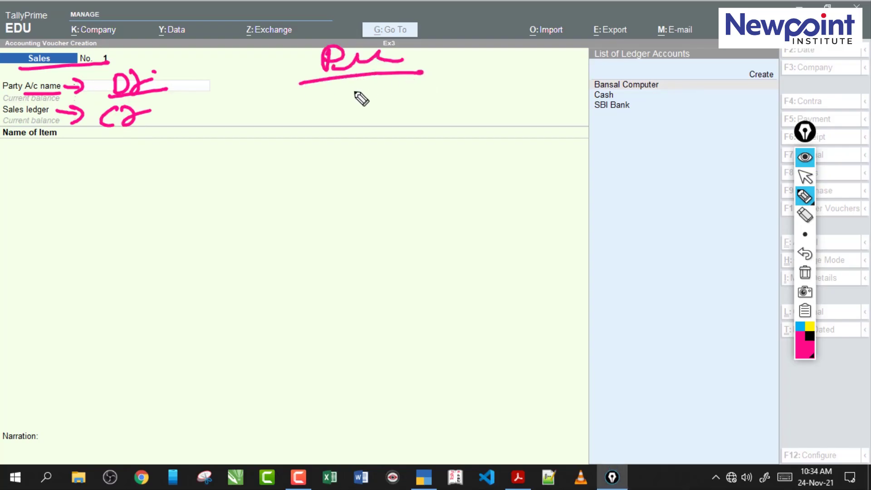
{"action": "left_click_drag", "start_coordinate": [326, 84], "coordinate": [327, 105]}
{"action": "mouse_move", "coordinate": [324, 88]}
{"action": "left_mouse_down"}
{"action": "mouse_move", "coordinate": [368, 89]}
{"action": "mouse_move", "coordinate": [372, 99]}
{"action": "left_mouse_up"}
{"action": "left_click_drag", "start_coordinate": [382, 94], "coordinate": [421, 93]}
{"action": "left_click_drag", "start_coordinate": [441, 93], "coordinate": [474, 80]}
{"action": "mouse_move", "coordinate": [340, 111]}
{"action": "left_mouse_down"}
{"action": "mouse_move", "coordinate": [426, 126]}
{"action": "mouse_move", "coordinate": [453, 106]}
{"action": "mouse_move", "coordinate": [489, 110]}
{"action": "left_mouse_up"}
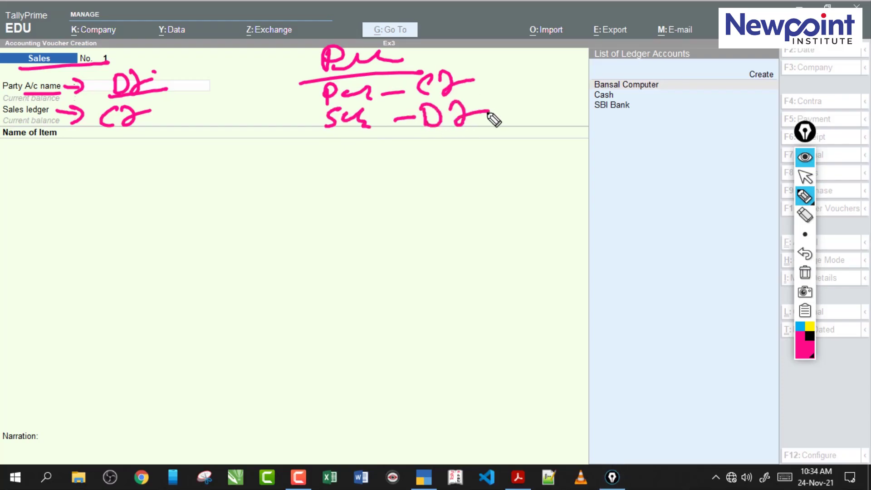
Underline Sales ledger, correct the ledger label in the Purchase note and underline its "Dr", and clear the annotations
{"action": "left_click_drag", "start_coordinate": [5, 117], "coordinate": [34, 115]}
{"action": "mouse_move", "coordinate": [316, 113]}
{"action": "left_mouse_down"}
{"action": "mouse_move", "coordinate": [317, 128]}
{"action": "mouse_move", "coordinate": [345, 118]}
{"action": "mouse_move", "coordinate": [485, 129]}
{"action": "left_mouse_up"}
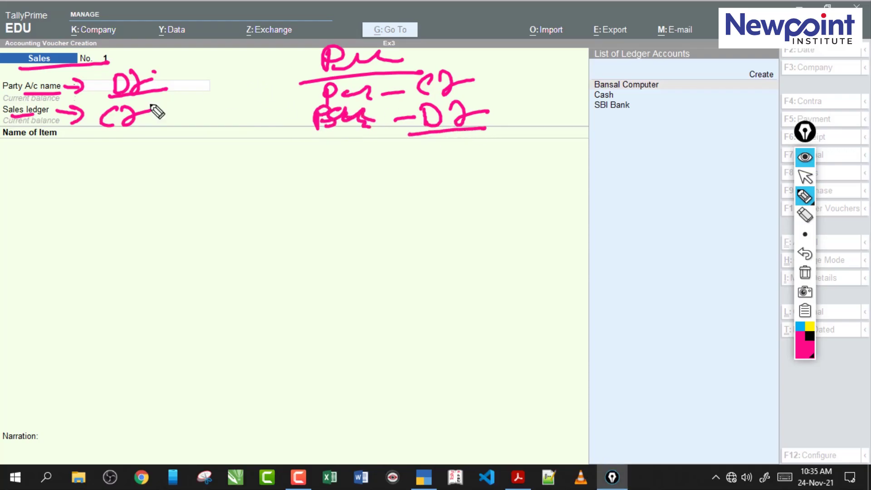
{"action": "left_click", "coordinate": [804, 272]}
Mark the space below Name of Item with pen strokes and clear them
{"action": "mouse_move", "coordinate": [15, 152]}
{"action": "left_mouse_down"}
{"action": "mouse_move", "coordinate": [70, 157]}
{"action": "mouse_move", "coordinate": [17, 257]}
{"action": "left_mouse_up"}
{"action": "mouse_move", "coordinate": [40, 297]}
{"action": "left_mouse_down"}
{"action": "mouse_move", "coordinate": [91, 324]}
{"action": "mouse_move", "coordinate": [36, 338]}
{"action": "left_mouse_up"}
{"action": "left_click", "coordinate": [806, 275]}
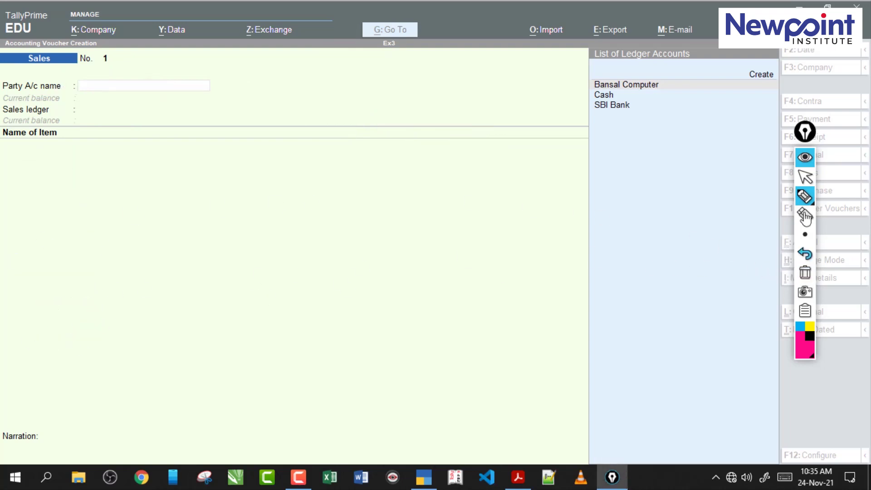
Set the Sales voucher's party account to SBI Bank and accept the dispatch and party details without entries
{"action": "left_click", "coordinate": [805, 176]}
{"action": "left_click", "coordinate": [104, 87]}
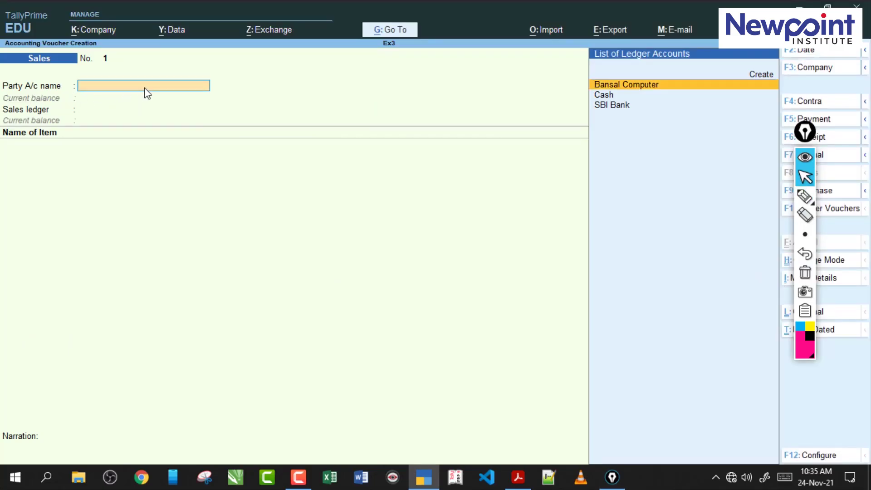
{"action": "key", "text": "Down"}
{"action": "key", "text": "Down"}
{"action": "key", "text": "Return"}
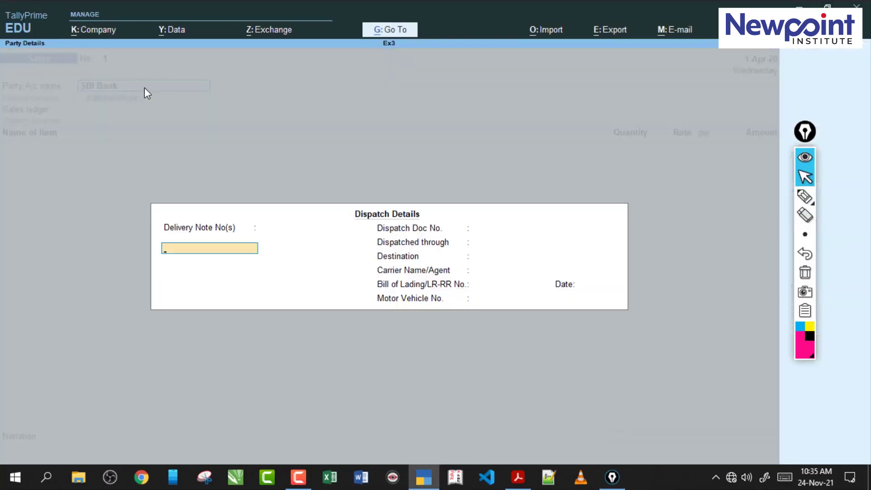
{"action": "key", "text": "ctrl+a"}
{"action": "key", "text": "ctrl+a"}
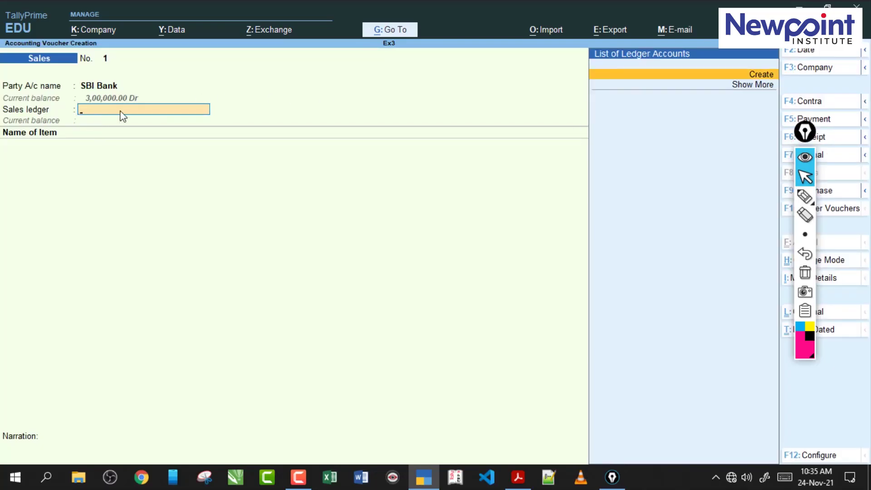
Create a ledger named Sales under Sales Accounts with inventory values affected, ledger type Not Applicable and GST Applicable
{"action": "key", "text": "alt+c"}
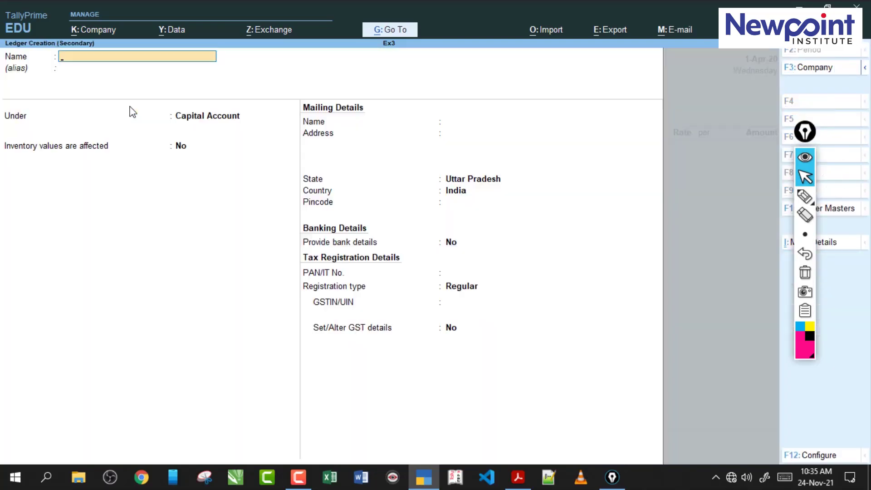
{"action": "key", "text": "Return"}
{"action": "type", "text": "Sale"}
{"action": "key", "text": "Return"}
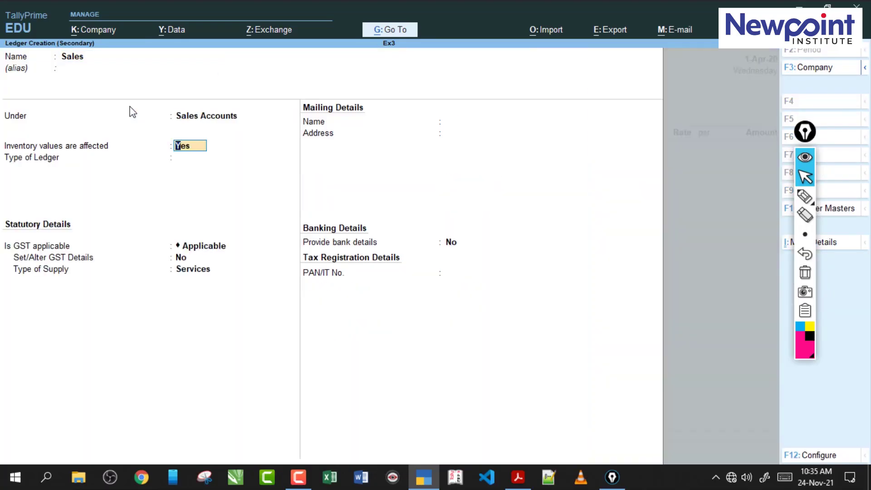
{"action": "key", "text": "Return"}
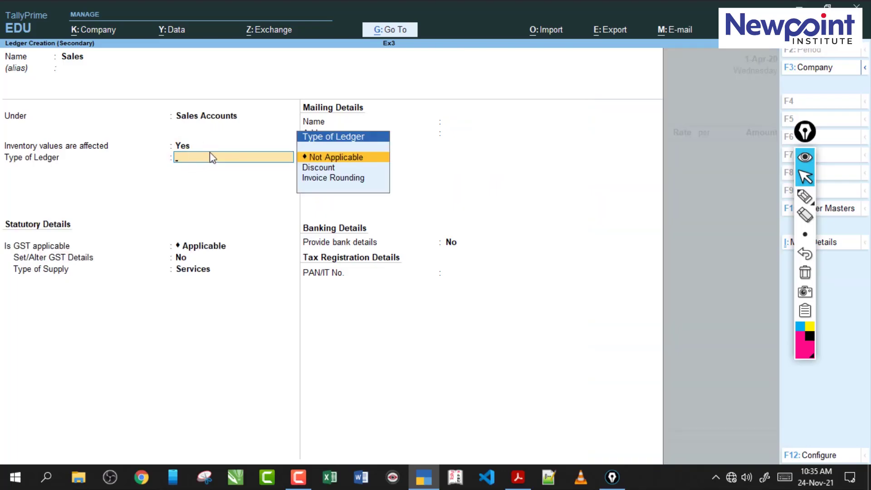
{"action": "key", "text": "Return"}
{"action": "key", "text": "Return"}
{"action": "key", "text": "BackSpace"}
{"action": "key", "text": "Return"}
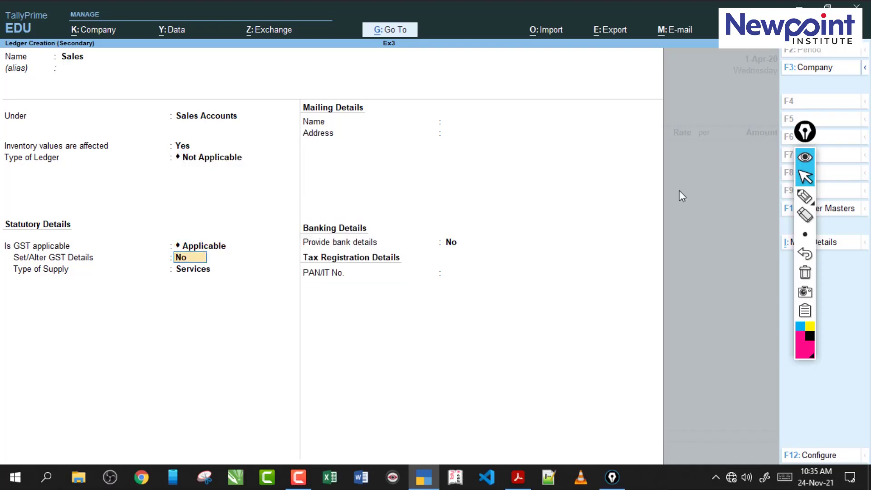
Mark the Set/Alter GST Details option with an arrow and underline, draw an underlined letter beside Mailing Details, and clear the annotations
{"action": "left_click", "coordinate": [805, 196]}
{"action": "mouse_move", "coordinate": [102, 257]}
{"action": "left_mouse_down"}
{"action": "mouse_move", "coordinate": [150, 253]}
{"action": "mouse_move", "coordinate": [145, 263]}
{"action": "left_mouse_up"}
{"action": "mouse_move", "coordinate": [470, 100]}
{"action": "left_mouse_down"}
{"action": "mouse_move", "coordinate": [468, 136]}
{"action": "mouse_move", "coordinate": [491, 97]}
{"action": "left_mouse_up"}
{"action": "left_click", "coordinate": [445, 146]}
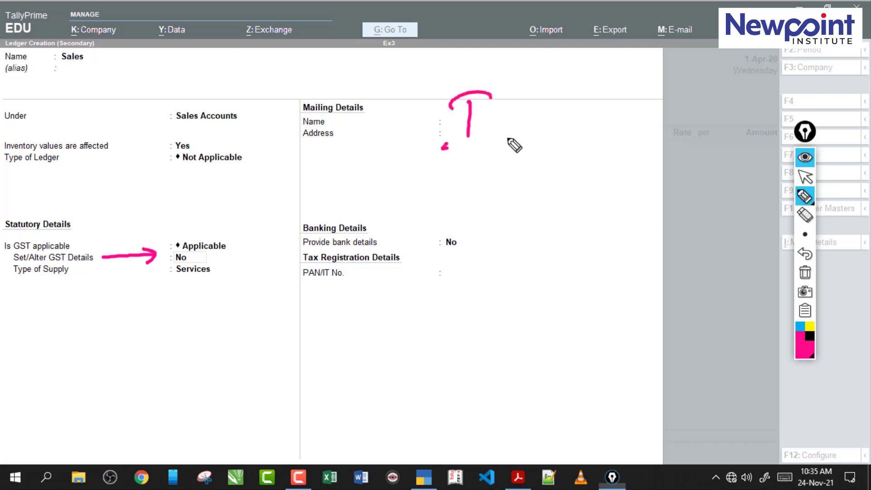
{"action": "left_click_drag", "start_coordinate": [443, 147], "coordinate": [510, 135]}
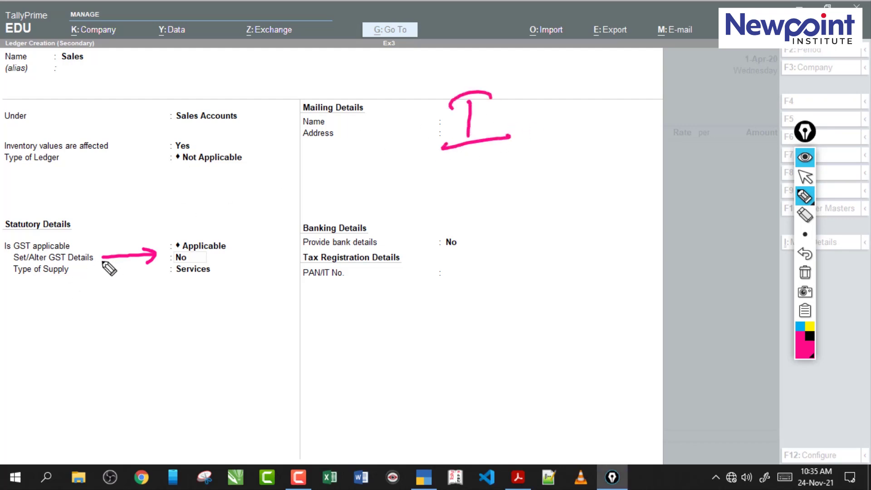
{"action": "left_click_drag", "start_coordinate": [76, 266], "coordinate": [198, 263]}
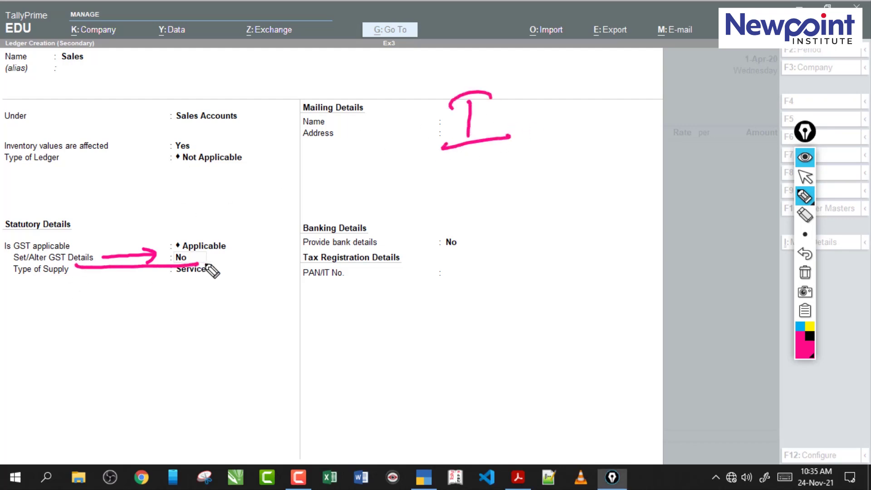
{"action": "left_click", "coordinate": [804, 273]}
{"action": "left_click", "coordinate": [804, 177]}
{"action": "left_click", "coordinate": [183, 262]}
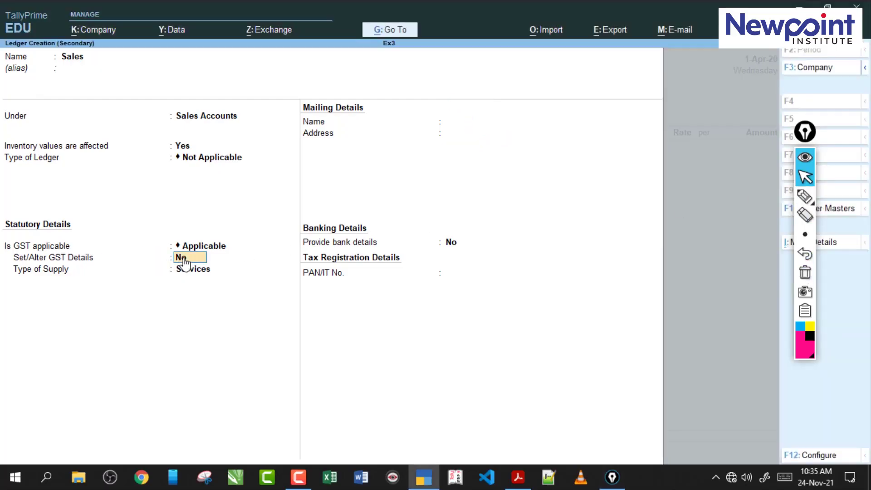
Leave Set/Alter GST Details at No, set the type of supply to Goods, and save the Sales ledger
{"action": "key", "text": "Return"}
{"action": "key", "text": "Up"}
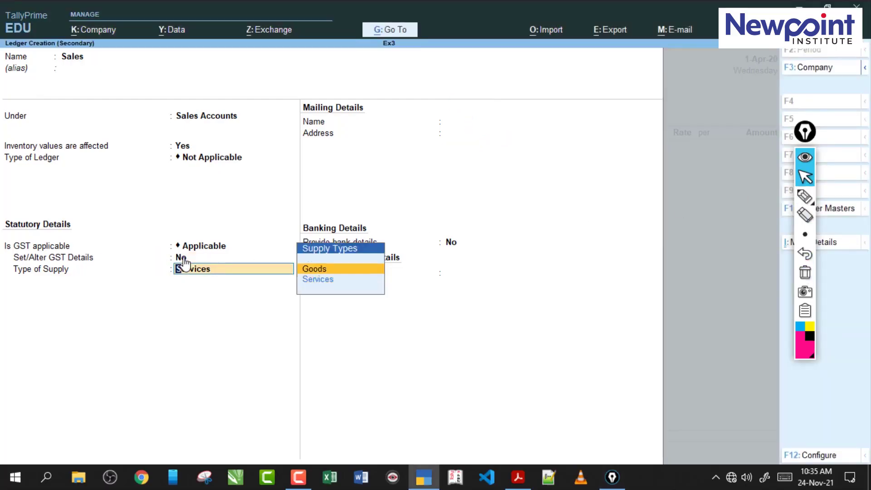
{"action": "key", "text": "Return"}
{"action": "key", "text": "Return"}
{"action": "key", "text": "Return"}
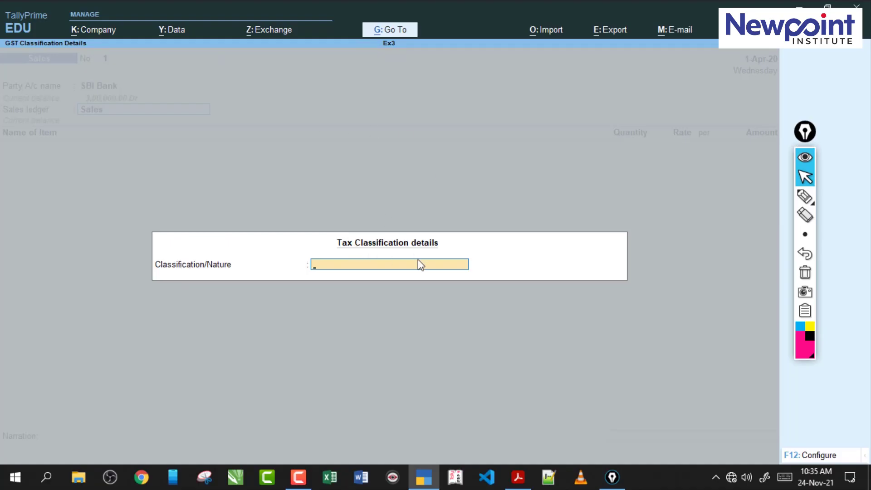
Set the Sales ledger's tax classification to Sales Taxable
{"action": "type", "text": "Sal"}
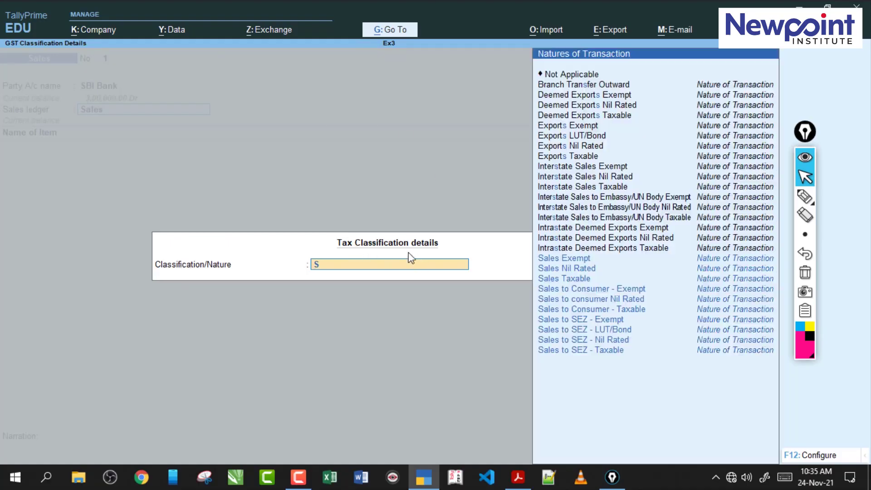
{"action": "key", "text": "Down"}
{"action": "key", "text": "Down"}
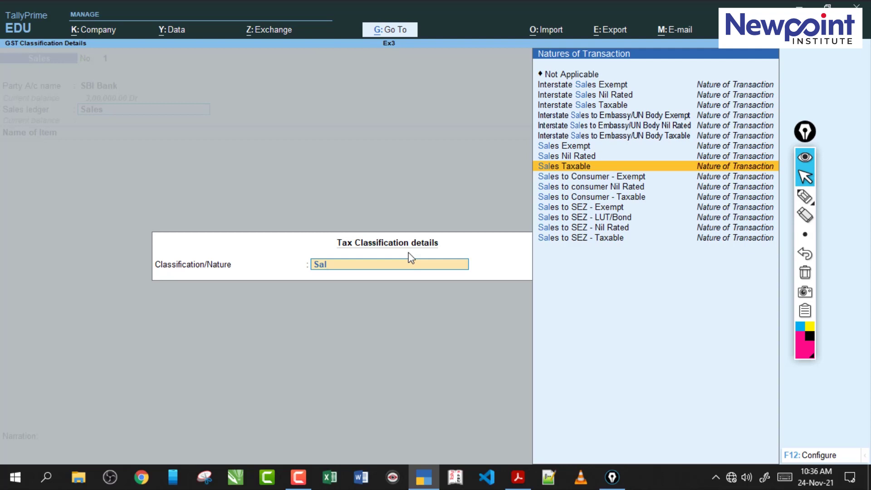
{"action": "key", "text": "Return"}
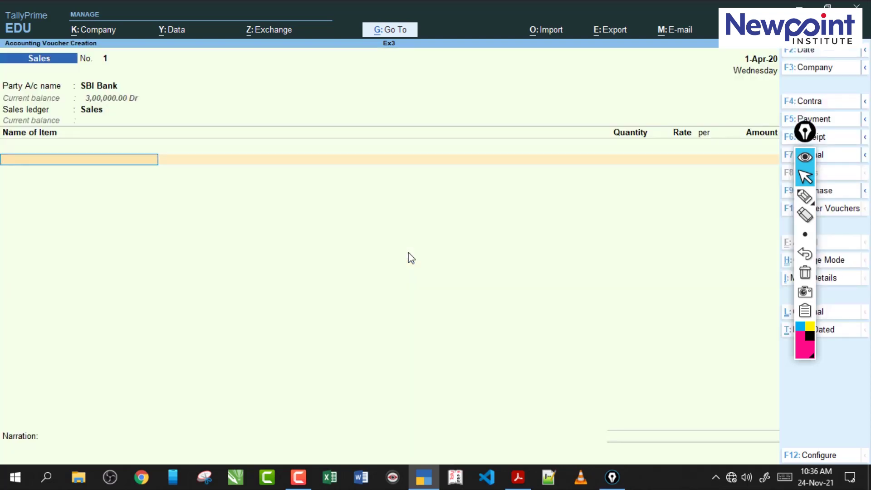
Switch to the Tally Prime Notes PDF, check transaction 4's item list and the first item's name and rate, and return to TallyPrime
{"action": "left_click", "coordinate": [519, 477]}
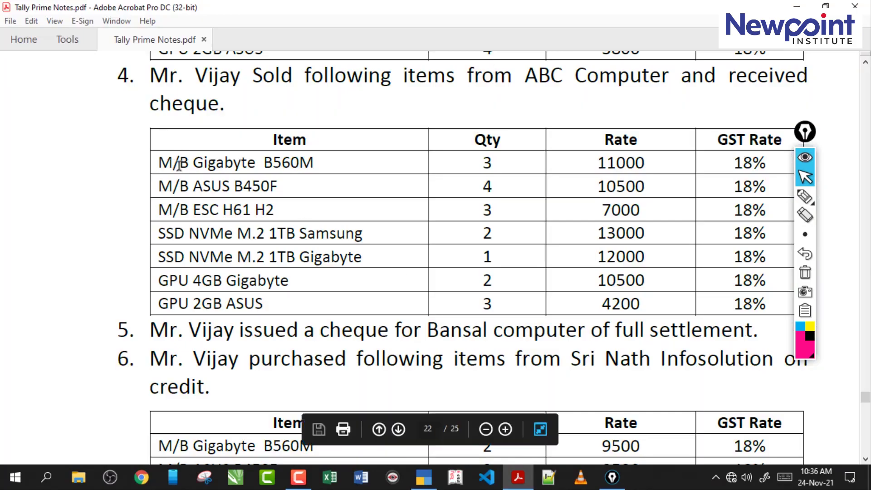
{"action": "left_click_drag", "start_coordinate": [179, 164], "coordinate": [263, 303]}
{"action": "left_click", "coordinate": [257, 303]}
{"action": "left_click_drag", "start_coordinate": [159, 164], "coordinate": [314, 163]}
{"action": "left_click", "coordinate": [273, 162]}
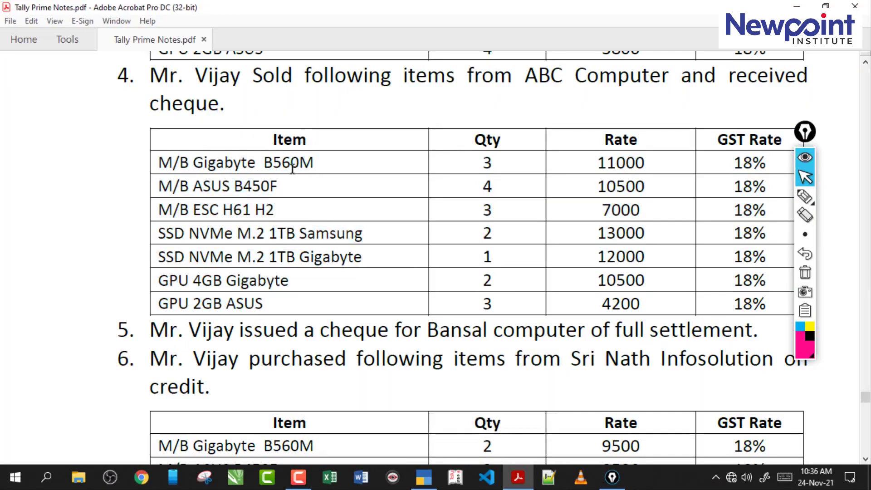
{"action": "left_click_drag", "start_coordinate": [596, 165], "coordinate": [651, 166]}
{"action": "left_click", "coordinate": [616, 166]}
{"action": "left_click", "coordinate": [421, 482]}
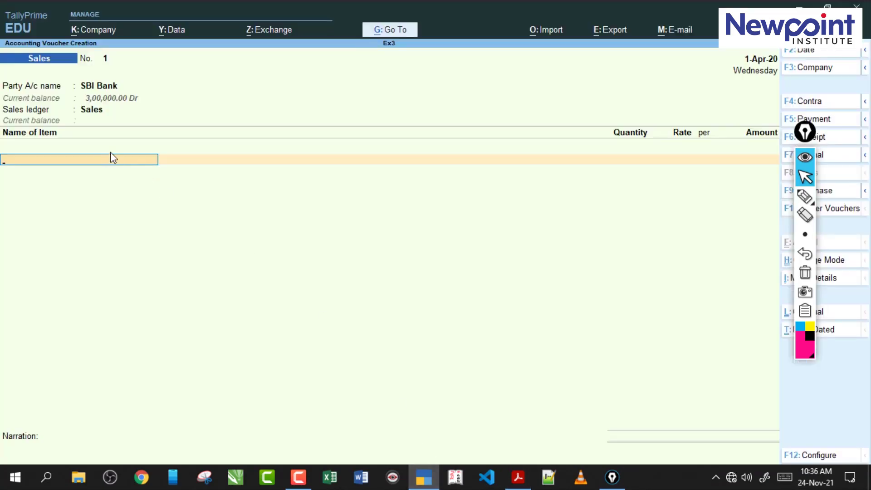
Choose M/B Gigabyte B560M as the first stock item, enter location LMP, and go back to the item name
{"action": "type", "text": "M"}
{"action": "key", "text": "Down"}
{"action": "key", "text": "Down"}
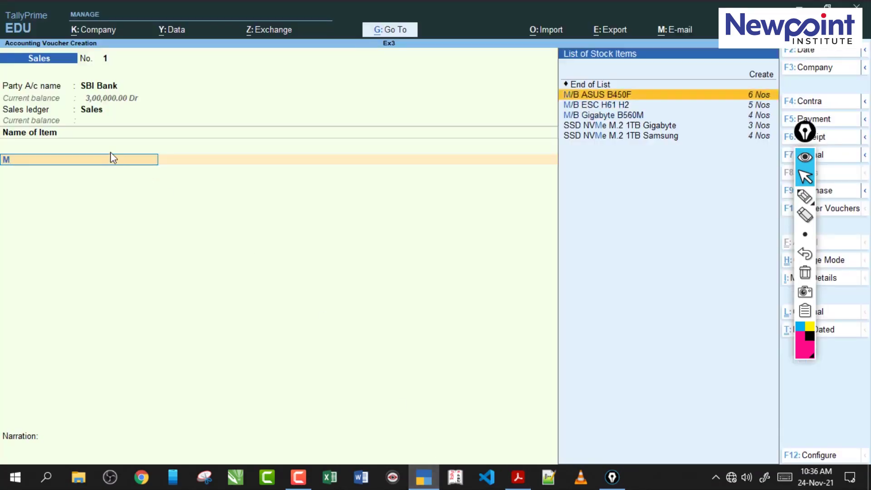
{"action": "key", "text": "Down"}
{"action": "key", "text": "Return"}
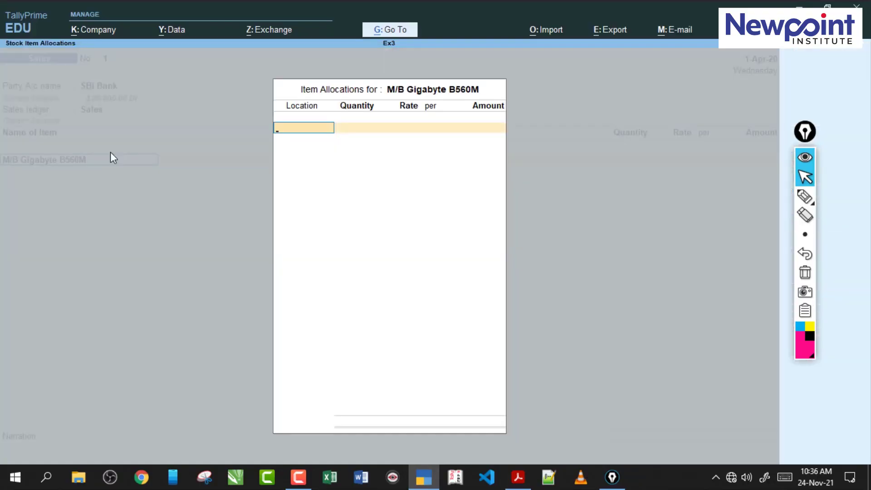
{"action": "type", "text": "Lmp"}
{"action": "key", "text": "Return"}
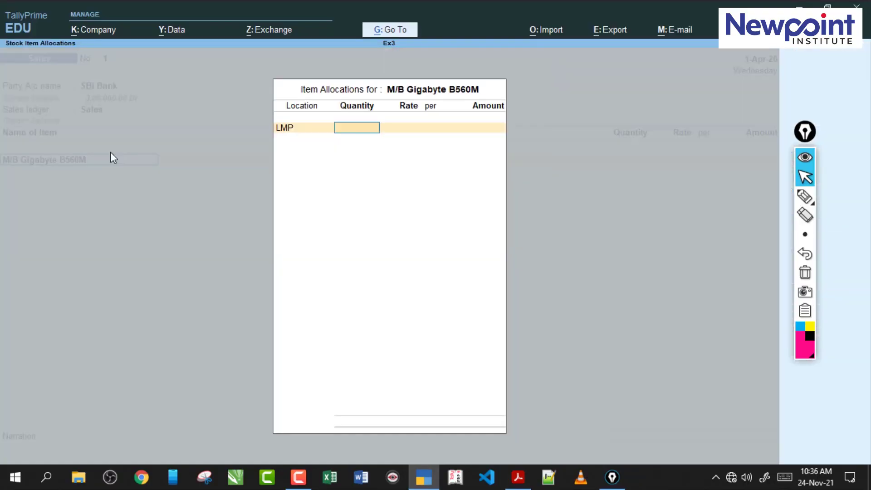
{"action": "key", "text": "Escape"}
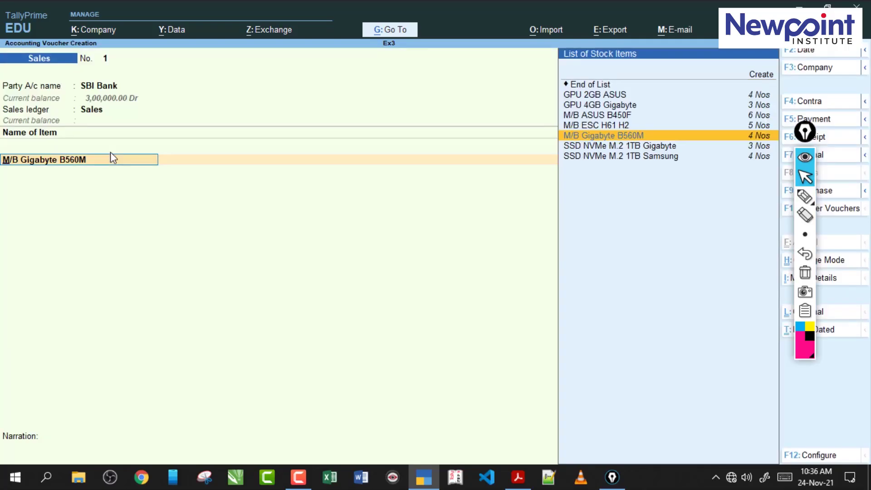
Underline the M/B Gigabyte B560M row in the stock item list, add pen marks above it, and clear the annotations
{"action": "left_click", "coordinate": [805, 196]}
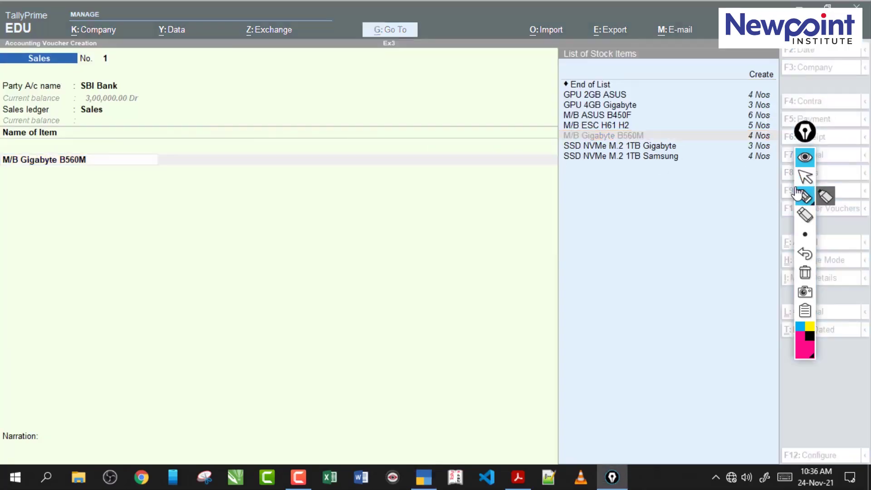
{"action": "left_click_drag", "start_coordinate": [566, 139], "coordinate": [745, 141]}
{"action": "mouse_move", "coordinate": [653, 122]}
{"action": "left_mouse_down"}
{"action": "mouse_move", "coordinate": [699, 122]}
{"action": "mouse_move", "coordinate": [691, 108]}
{"action": "left_mouse_up"}
{"action": "left_click_drag", "start_coordinate": [669, 95], "coordinate": [701, 95]}
{"action": "left_click_drag", "start_coordinate": [719, 92], "coordinate": [730, 93]}
{"action": "left_click", "coordinate": [805, 273]}
{"action": "left_click", "coordinate": [805, 177]}
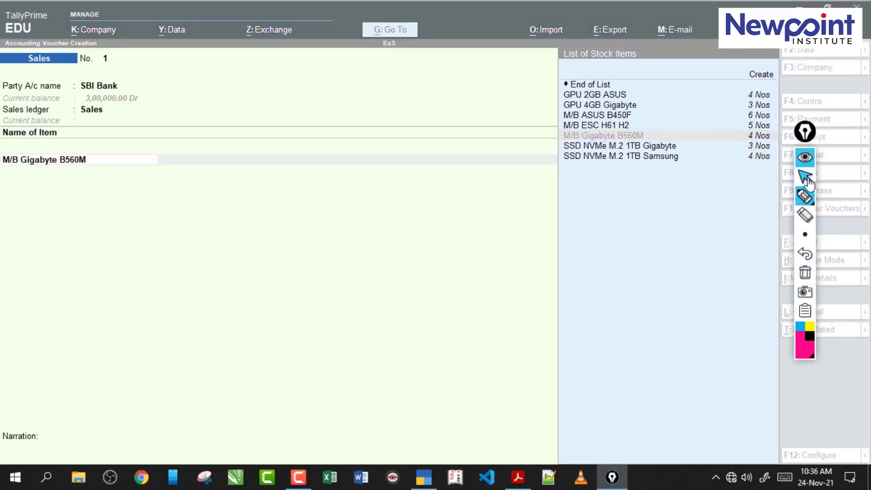
Reopen the item allocations for M/B Gigabyte B560M and enter LMP as the location to look up
{"action": "left_click", "coordinate": [122, 150]}
{"action": "key", "text": "Return"}
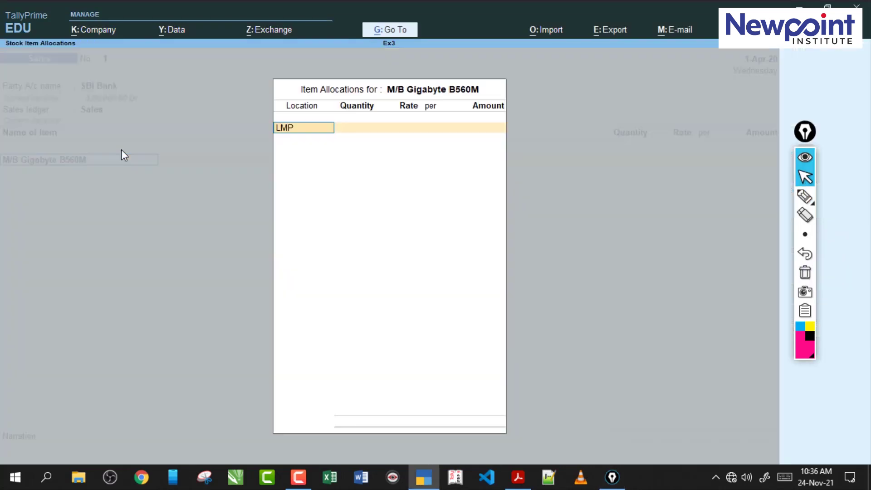
{"action": "type", "text": "Lm"}
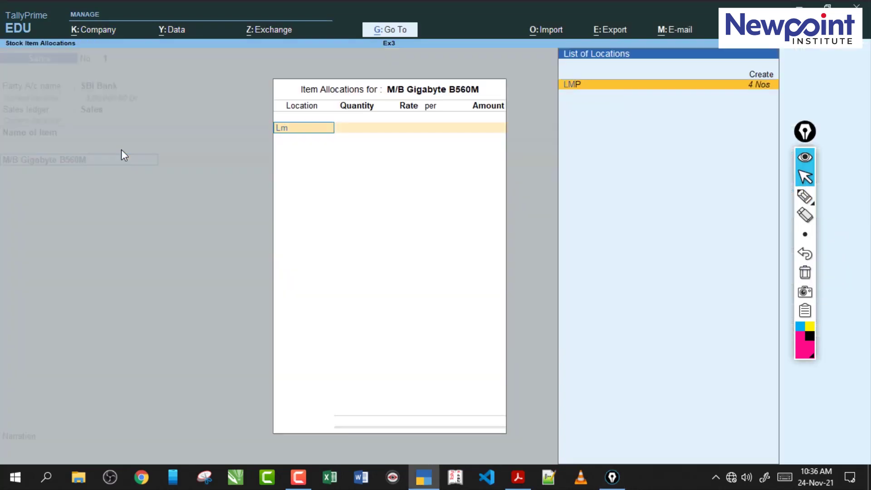
Circle the LMP location, the item name and the available stock quantity with the pen, and clear the annotations
{"action": "left_click", "coordinate": [805, 196]}
{"action": "mouse_move", "coordinate": [585, 96]}
{"action": "left_mouse_down"}
{"action": "mouse_move", "coordinate": [594, 99]}
{"action": "mouse_move", "coordinate": [540, 96]}
{"action": "left_mouse_up"}
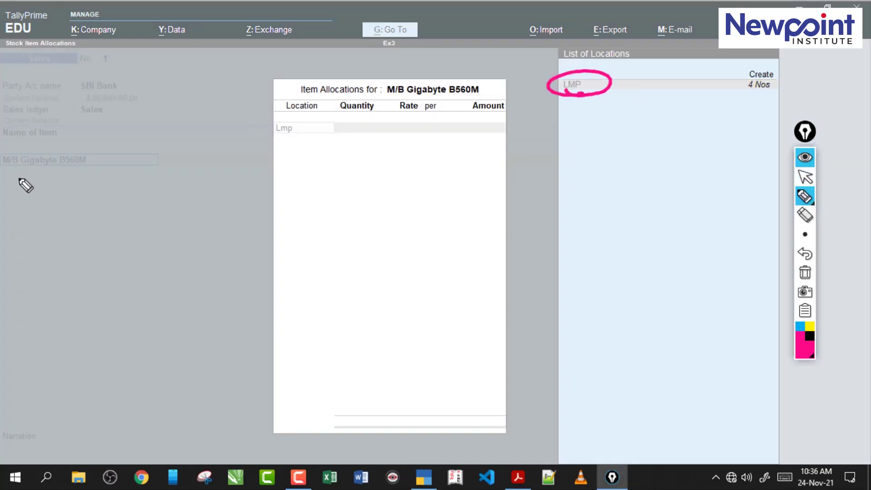
{"action": "left_click_drag", "start_coordinate": [23, 184], "coordinate": [50, 178]}
{"action": "left_click", "coordinate": [740, 93]}
{"action": "left_click_drag", "start_coordinate": [764, 100], "coordinate": [796, 101]}
{"action": "left_click_drag", "start_coordinate": [729, 100], "coordinate": [779, 101]}
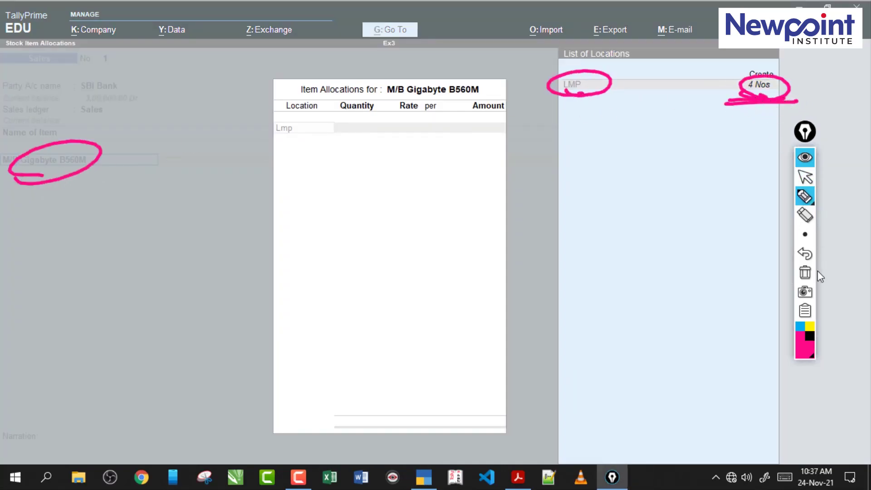
{"action": "left_click", "coordinate": [804, 272]}
{"action": "left_click", "coordinate": [805, 177]}
Allocate M/B Gigabyte B560M from location LMP with quantity 3 and rate 11000, and accept the item line
{"action": "left_click", "coordinate": [579, 85]}
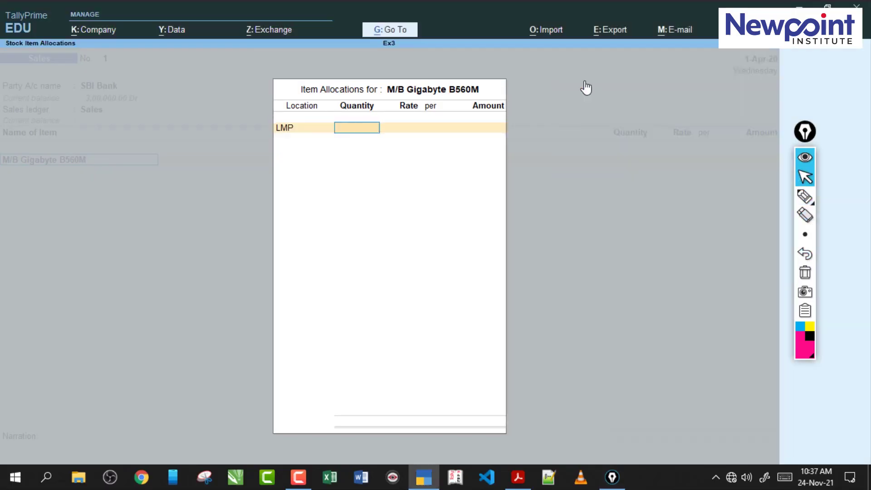
{"action": "left_click", "coordinate": [518, 480]}
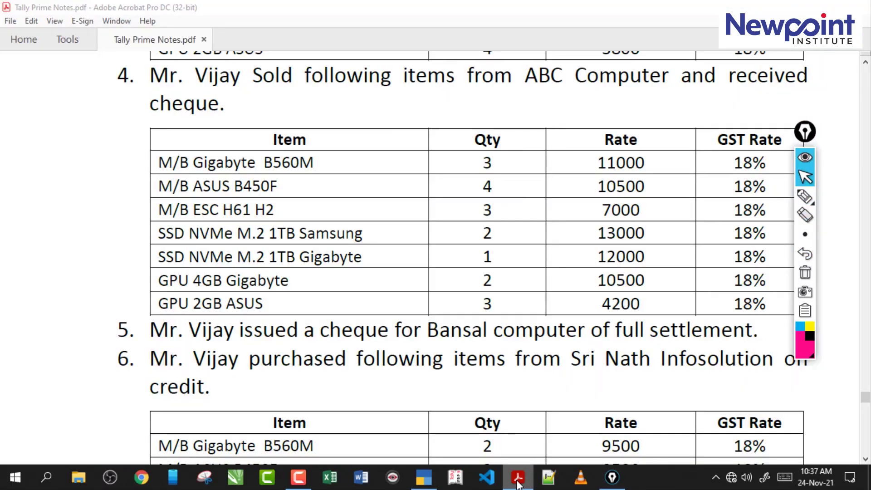
{"action": "left_click", "coordinate": [518, 481]}
{"action": "type", "text": "3"}
{"action": "key", "text": "Return"}
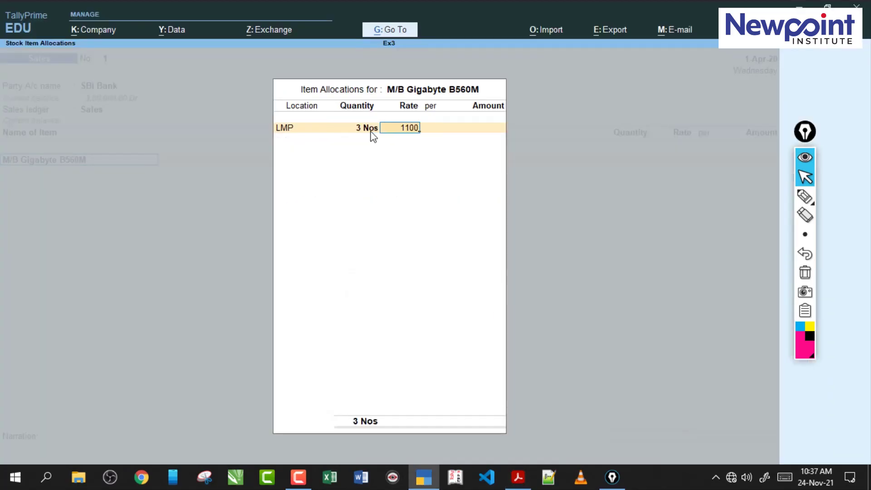
{"action": "key", "text": "Return"}
{"action": "key", "text": "Return"}
{"action": "key", "text": "Return"}
{"action": "key", "text": "Return"}
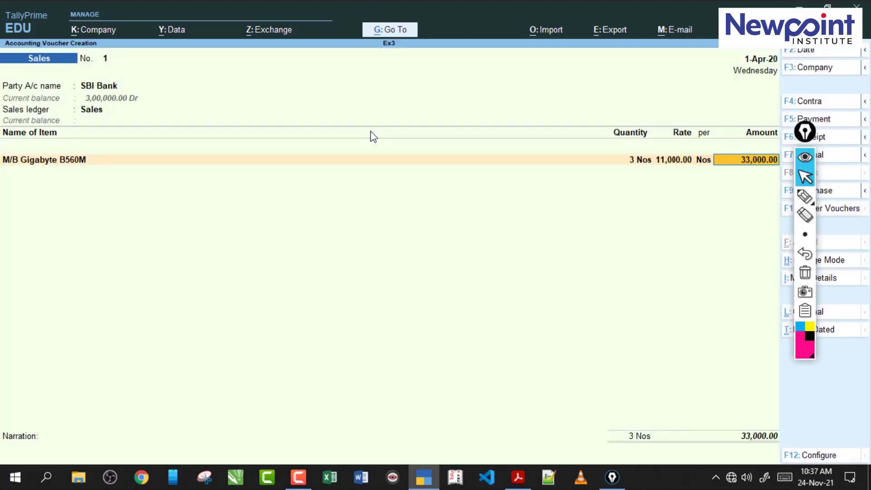
{"action": "key", "text": "Return"}
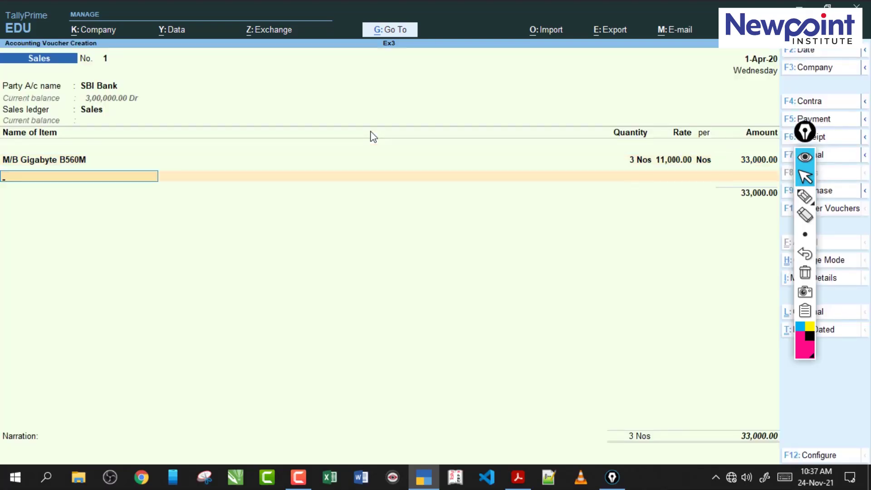
Check the second item of transaction 4 in the Tally Prime Notes PDF and add M/B ASUS B450F to the voucher from location LMP
{"action": "left_click", "coordinate": [518, 477]}
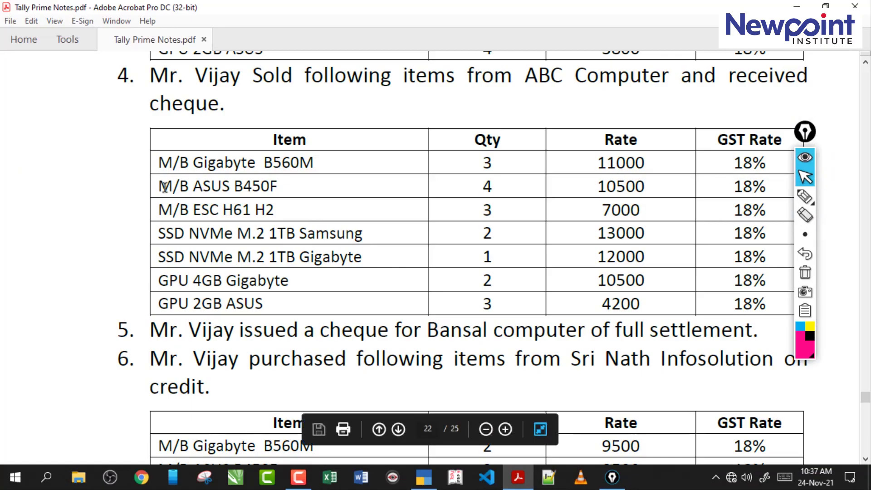
{"action": "left_click_drag", "start_coordinate": [159, 186], "coordinate": [503, 186]}
{"action": "left_click", "coordinate": [596, 190]}
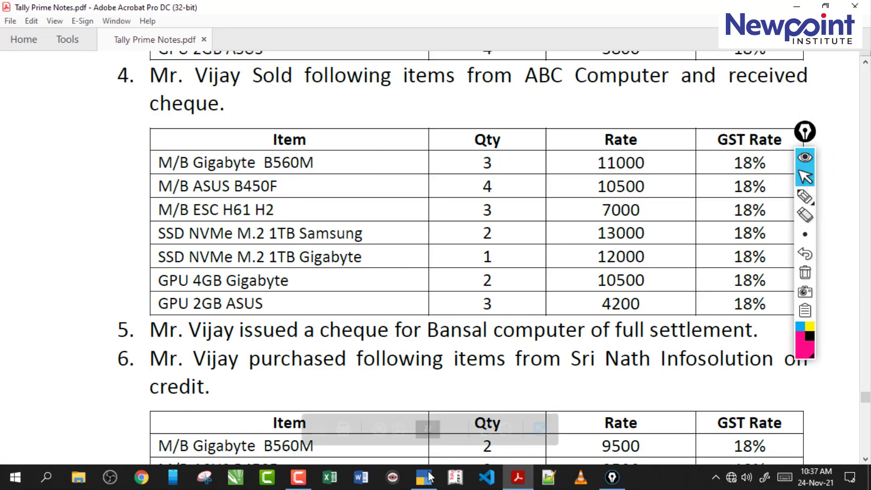
{"action": "key", "text": "alt+Tab"}
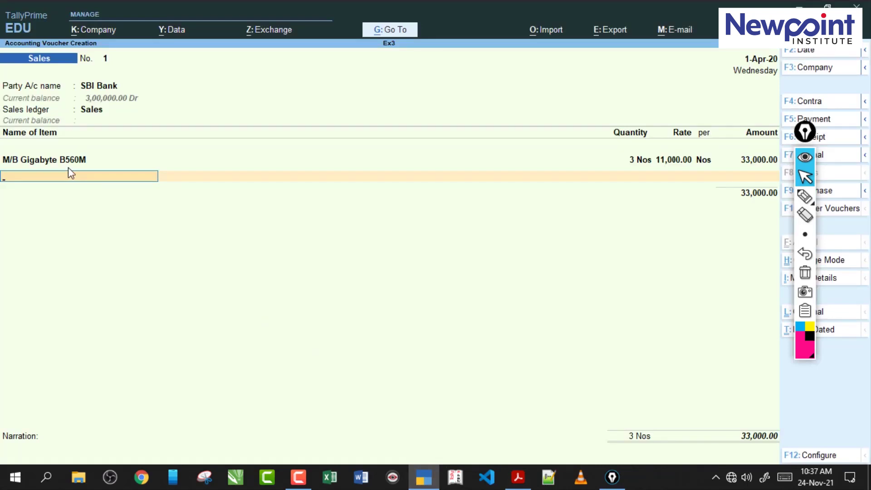
{"action": "type", "text": "Mb"}
{"action": "key", "text": "Return"}
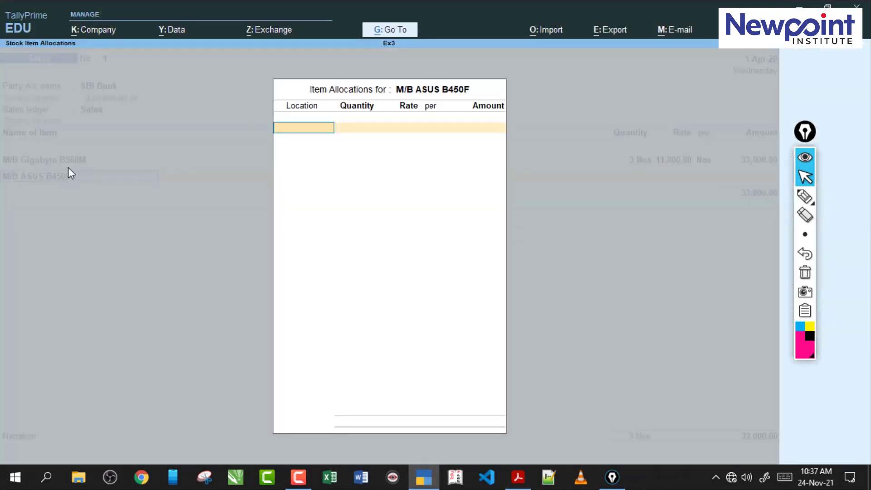
{"action": "type", "text": "Lm"}
{"action": "key", "text": "Return"}
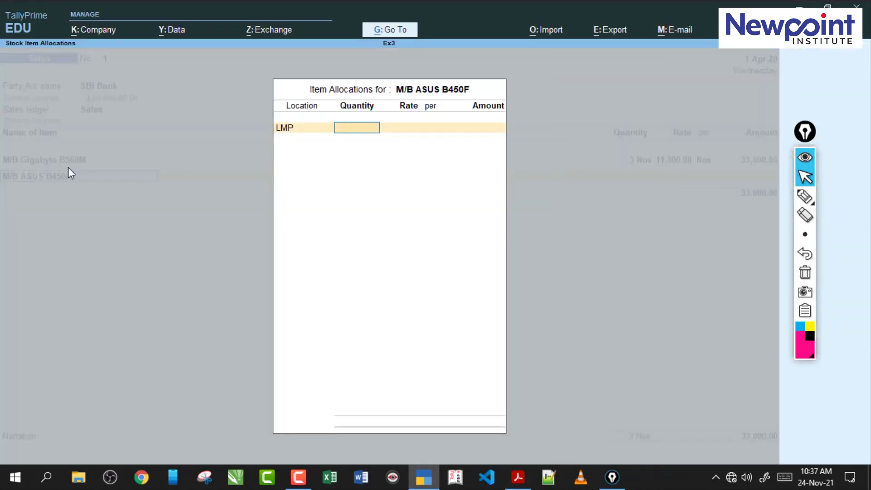
Check the notes PDF, set M/B ASUS B450F to quantity 4 and rate 10500, and accept the item line
{"action": "left_click", "coordinate": [517, 477]}
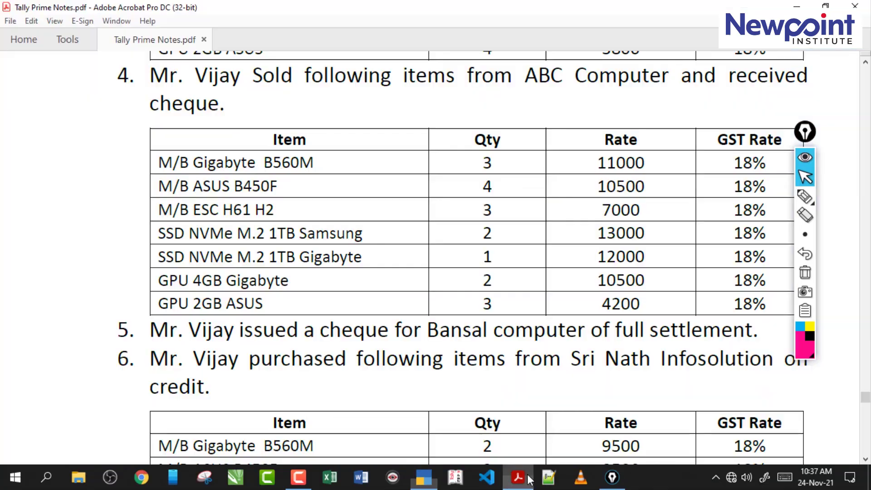
{"action": "left_click", "coordinate": [423, 477]}
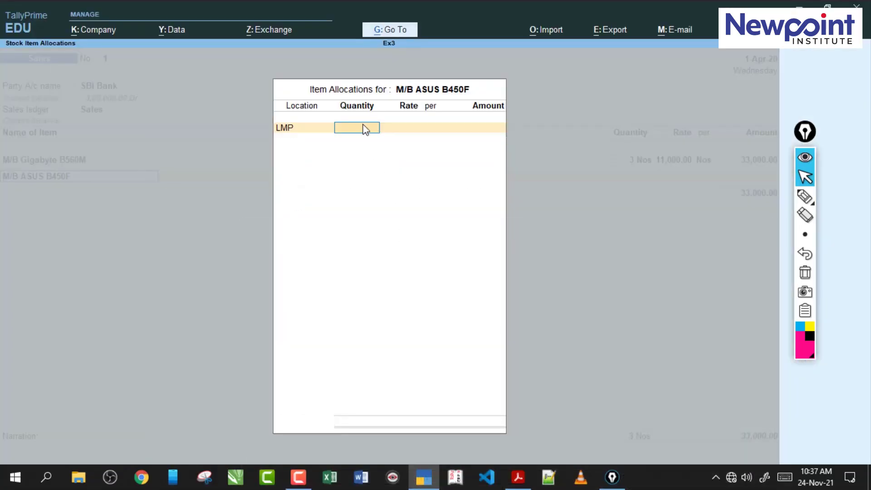
{"action": "key", "text": "Return"}
{"action": "type", "text": "10,500"}
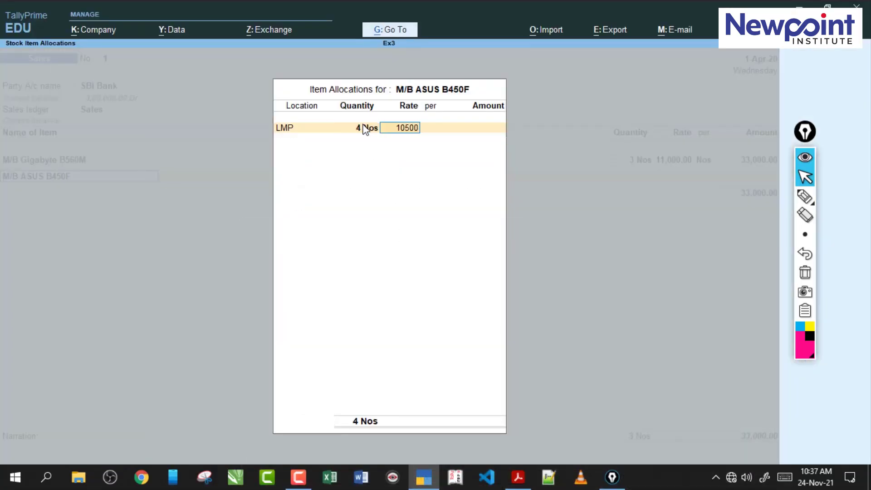
{"action": "key", "text": "Return"}
{"action": "key", "text": "Return"}
{"action": "key", "text": "Return"}
{"action": "key", "text": "Return"}
{"action": "key", "text": "Return"}
Check the third item in the notes PDF and add M/B ESC H61 H2 to the voucher from location LMP
{"action": "left_click", "coordinate": [518, 477]}
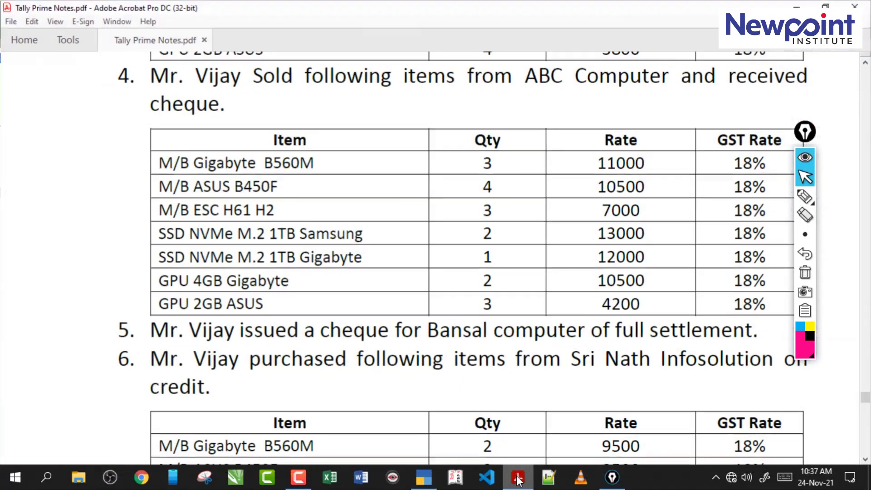
{"action": "left_click", "coordinate": [522, 481]}
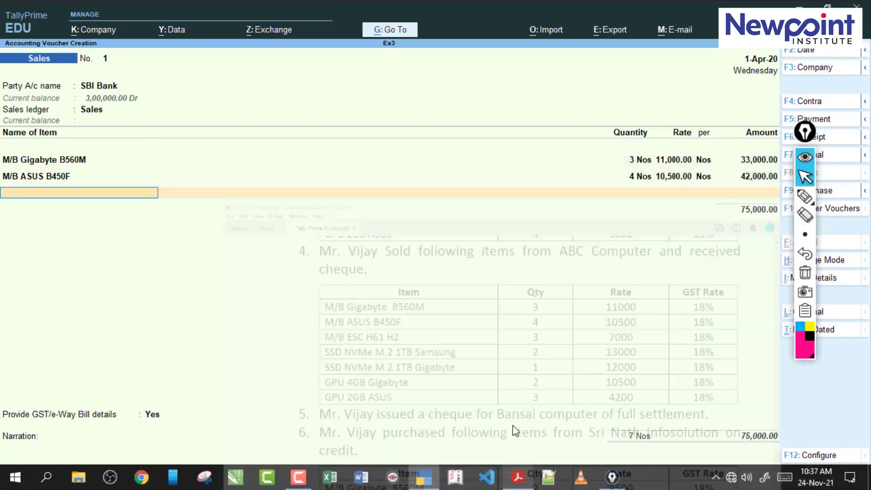
{"action": "type", "text": "Mb"}
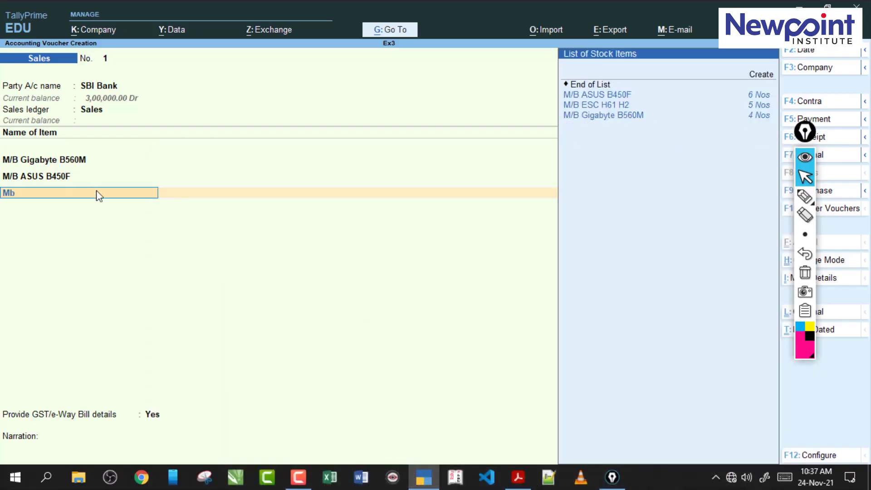
{"action": "key", "text": "Down"}
{"action": "key", "text": "Return"}
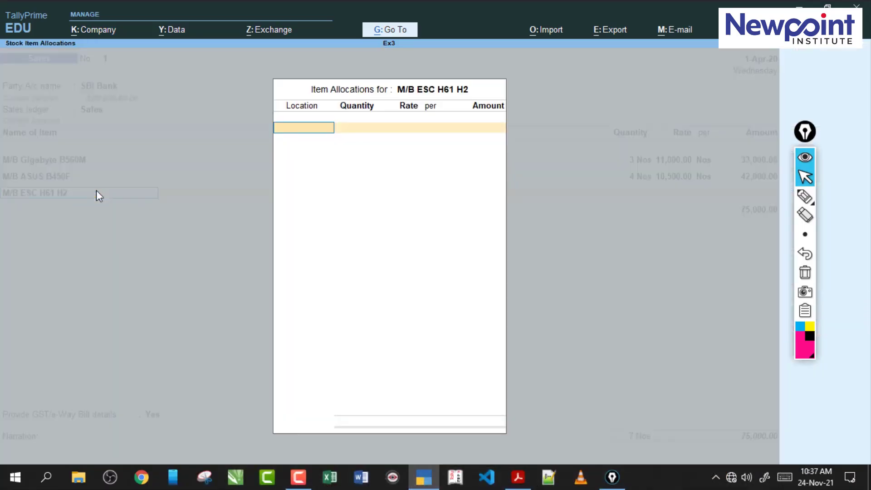
{"action": "type", "text": "Lmp"}
{"action": "key", "text": "Return"}
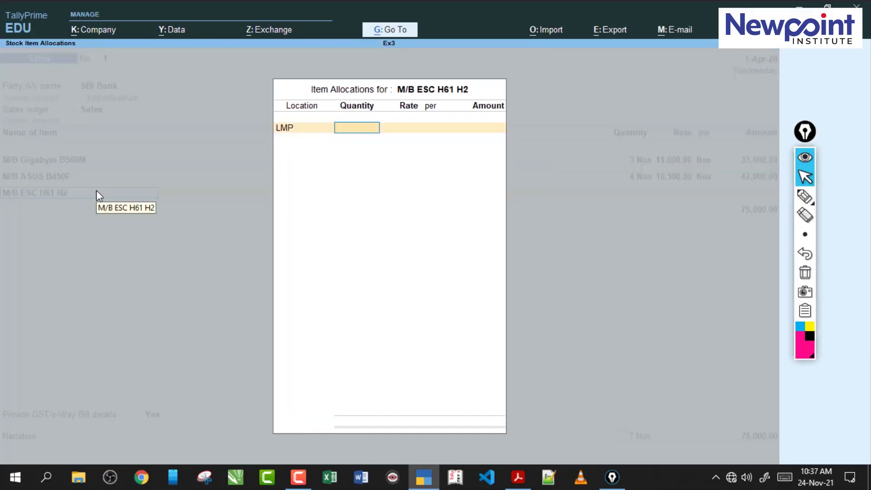
Set M/B ESC H61 H2 to quantity 3 and rate 7000, and accept the item line
{"action": "key", "text": "Return"}
{"action": "type", "text": "700"}
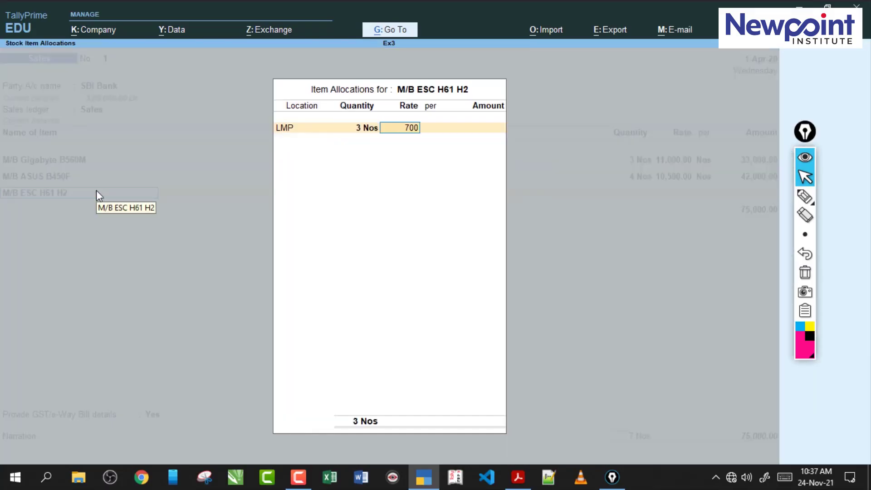
{"action": "key", "text": "Return"}
{"action": "key", "text": "Return"}
{"action": "key", "text": "Return"}
{"action": "key", "text": "Return"}
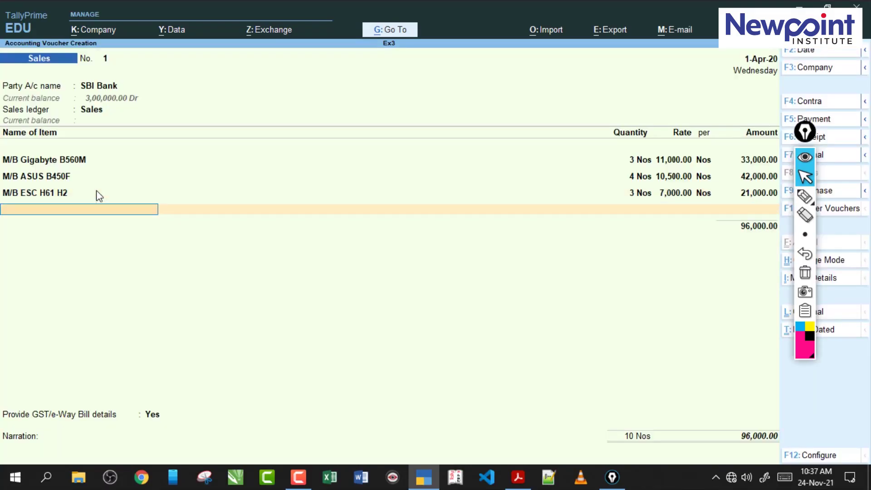
Check the fourth item in the notes PDF and add SSD NVMe M.2 1TB Samsung from location LMP with quantity 2
{"action": "left_click", "coordinate": [518, 476]}
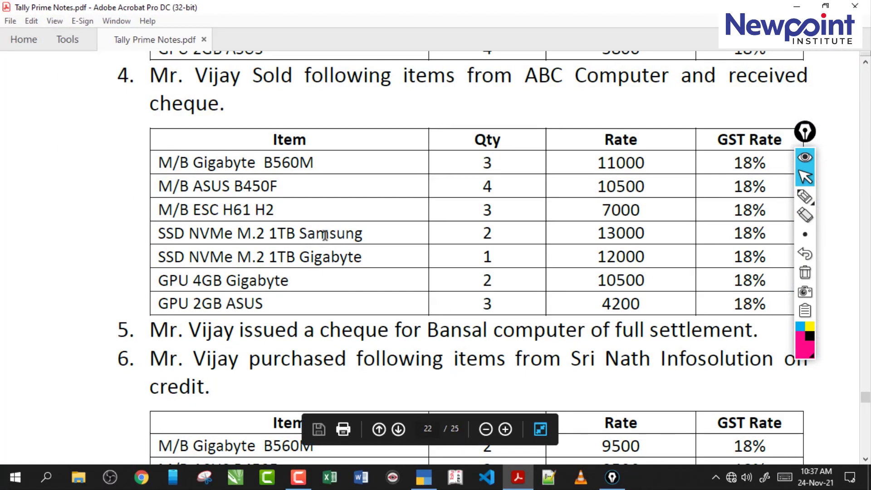
{"action": "left_click", "coordinate": [423, 477]}
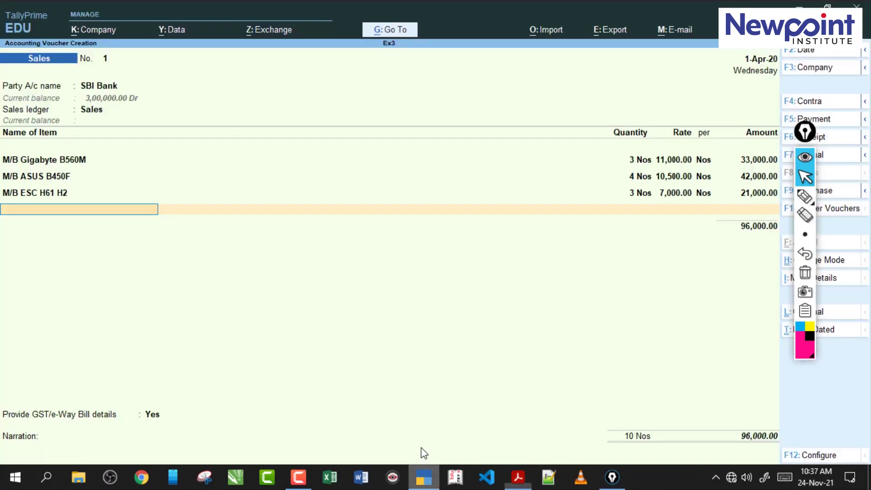
{"action": "type", "text": "Ss"}
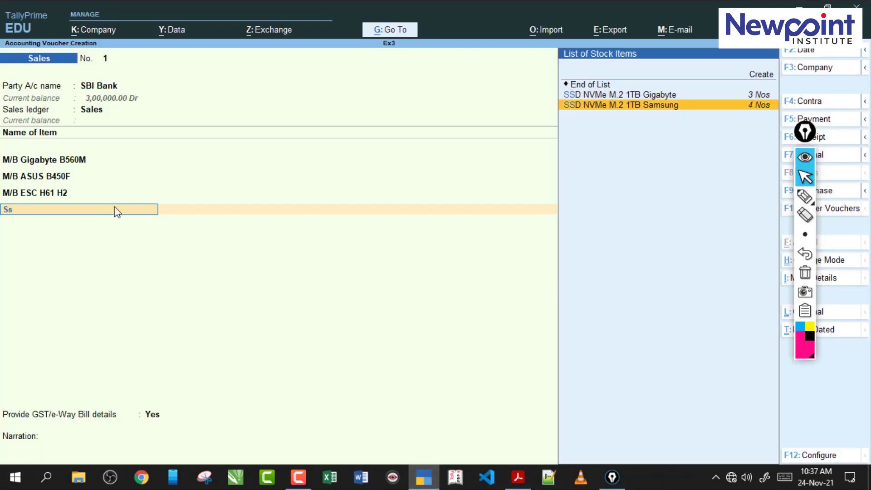
{"action": "key", "text": "Return"}
{"action": "type", "text": "l"}
{"action": "key", "text": "Return"}
{"action": "type", "text": "2"}
{"action": "key", "text": "Return"}
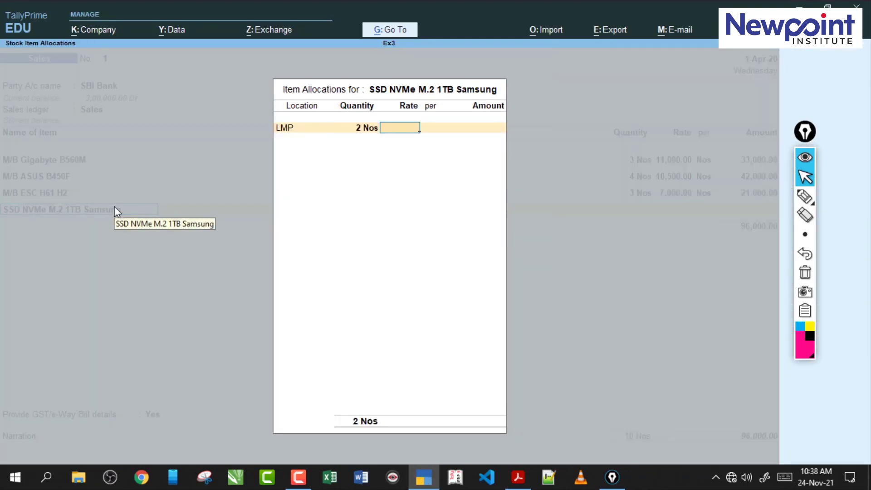
Look up the Samsung SSD's rate in the notes PDF, enter 13000, and accept the item line
{"action": "left_click", "coordinate": [518, 478]}
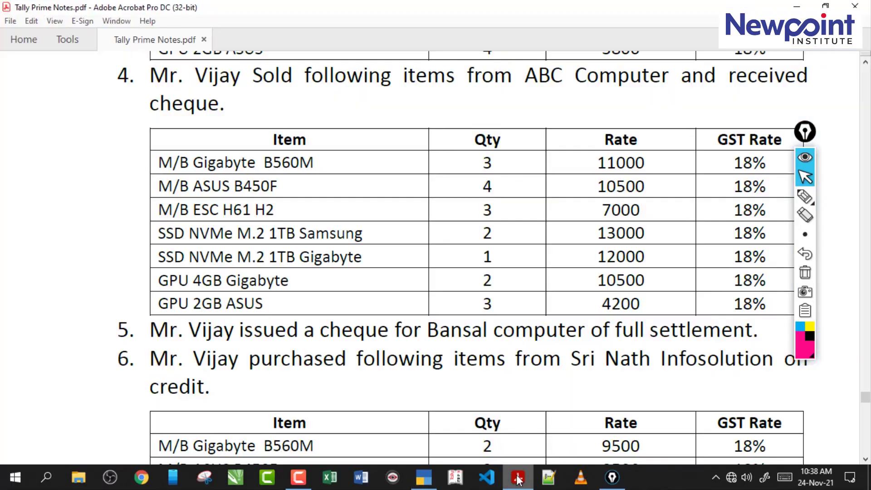
{"action": "left_click", "coordinate": [520, 480]}
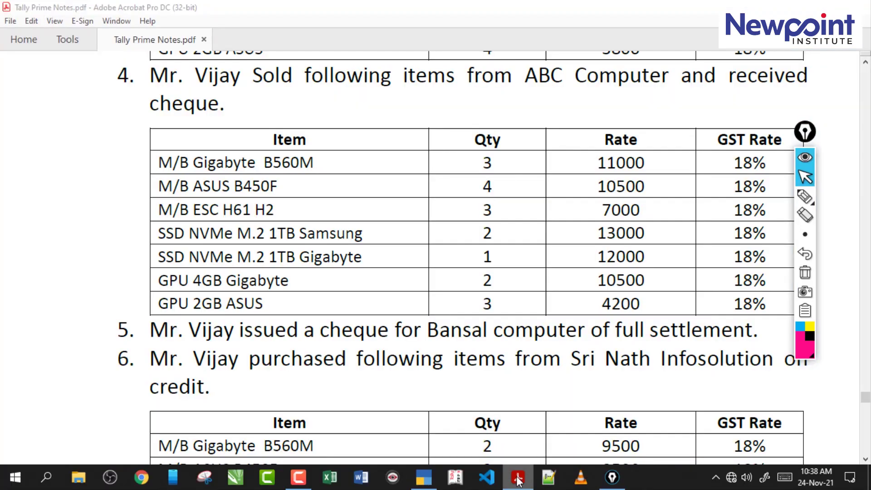
{"action": "type", "text": "13000"}
{"action": "key", "text": "Return"}
{"action": "key", "text": "Return"}
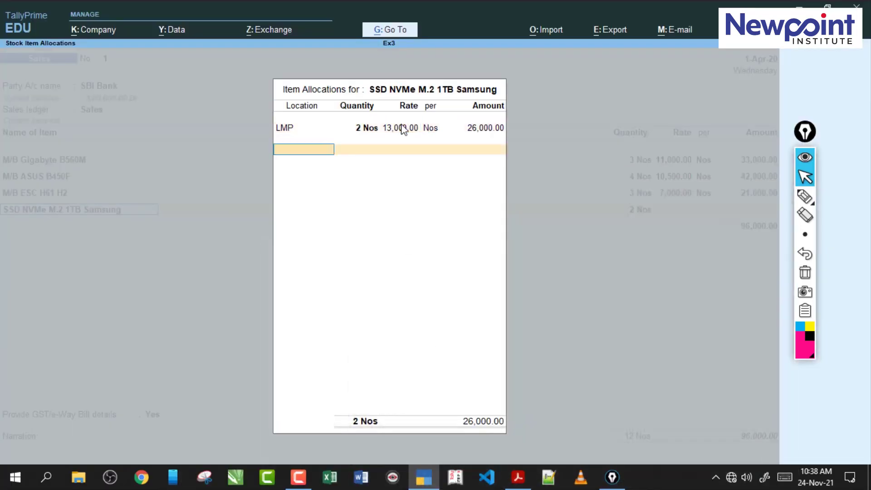
{"action": "key", "text": "Return"}
{"action": "key", "text": "Return"}
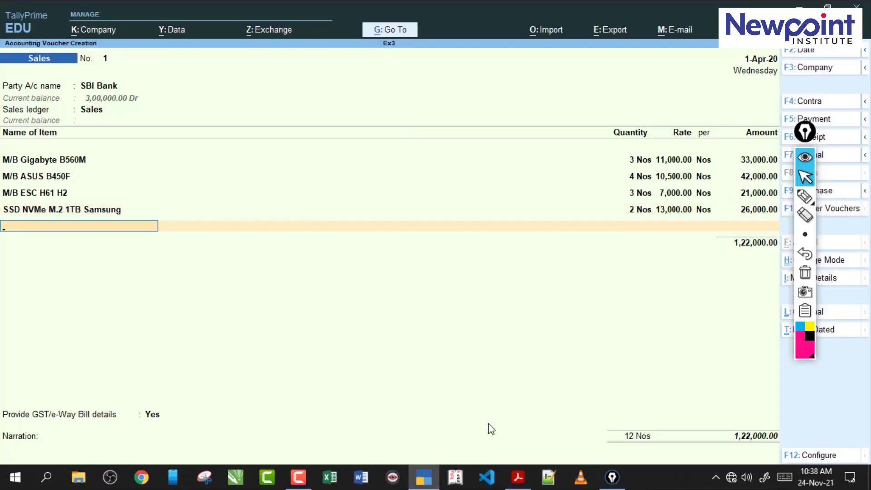
Check the fifth item in the notes PDF and add SSD NVMe M.2 1TB Gigabyte to the voucher from location LMP
{"action": "left_click", "coordinate": [524, 481]}
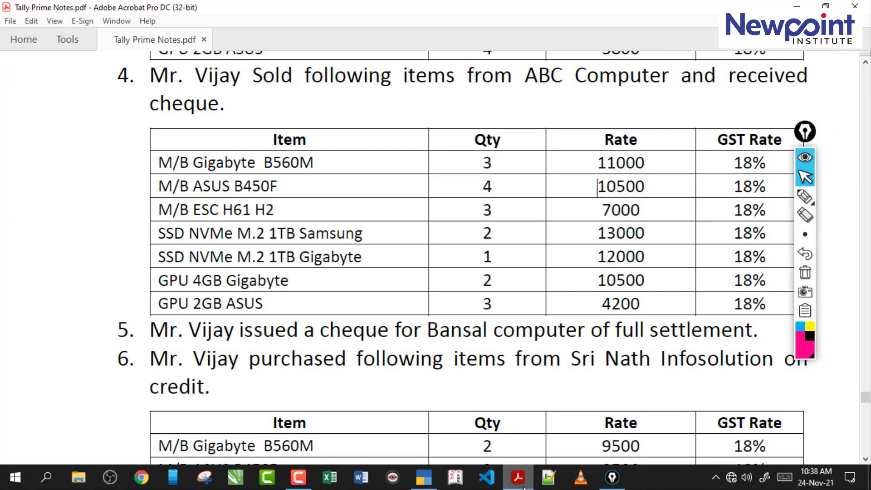
{"action": "left_click", "coordinate": [423, 477]}
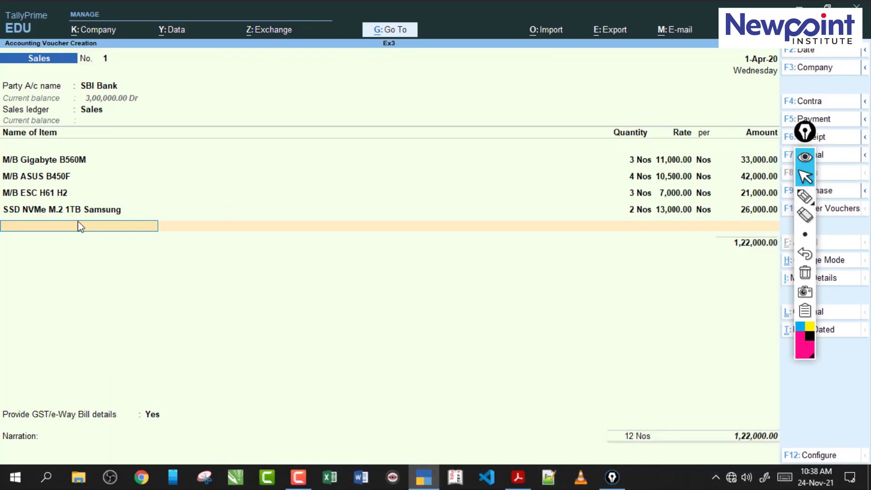
{"action": "type", "text": "Ss"}
{"action": "key", "text": "Down"}
{"action": "key", "text": "Up"}
{"action": "key", "text": "Return"}
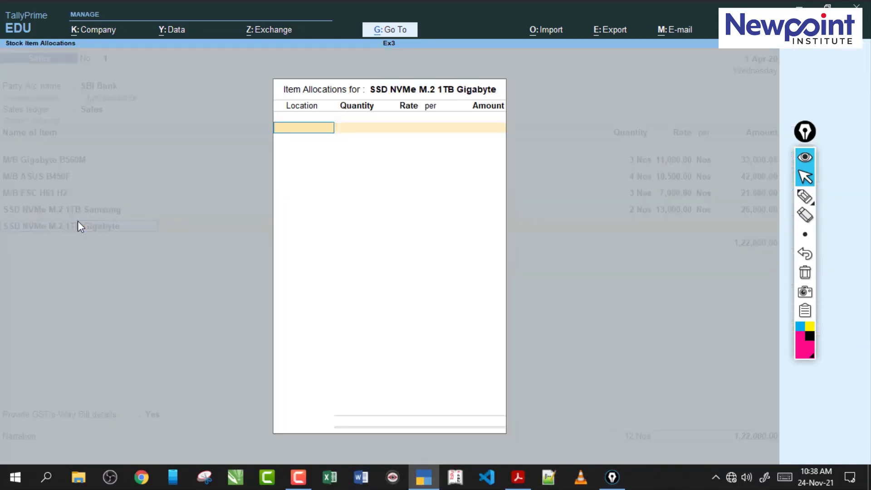
{"action": "type", "text": "Lmp"}
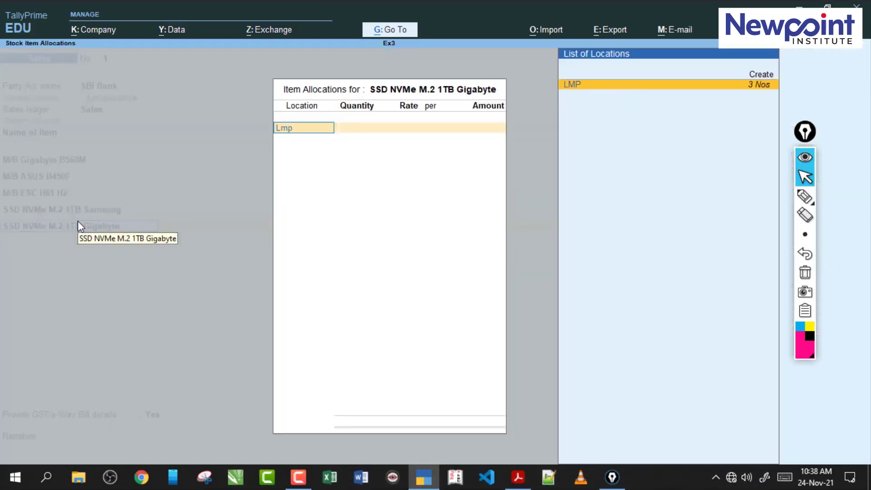
{"action": "key", "text": "Return"}
Set SSD NVMe M.2 1TB Gigabyte to quantity 1 and rate 11000, and accept the item line
{"action": "key", "text": "Return"}
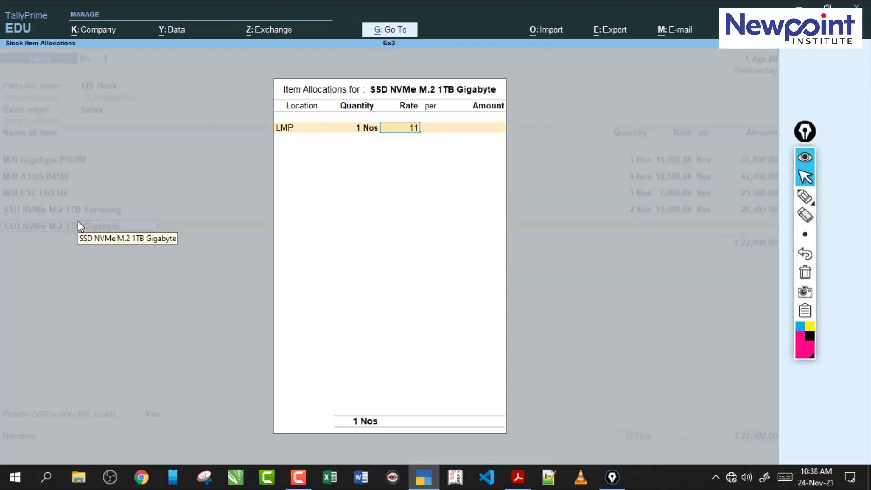
{"action": "type", "text": "11000"}
{"action": "key", "text": "Return"}
{"action": "key", "text": "Return"}
{"action": "key", "text": "Return"}
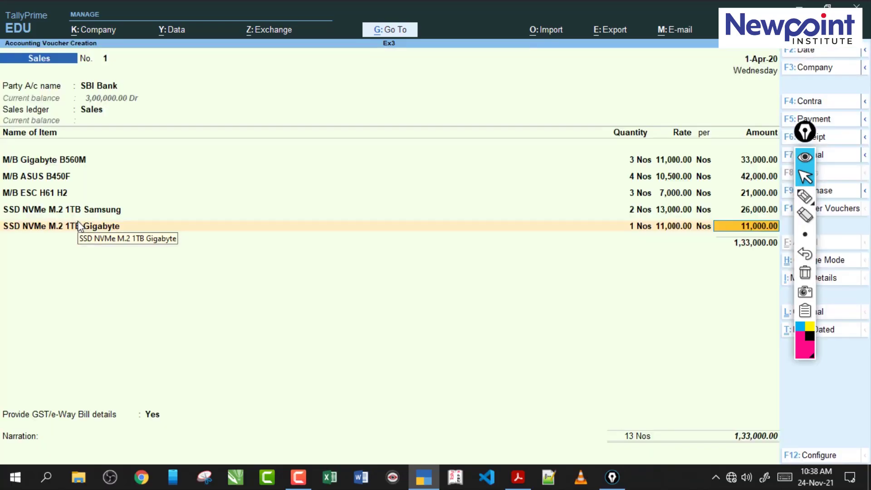
{"action": "key", "text": "Return"}
Compare with the notes PDF, reopen the item allocations for SSD NVMe M.2 1TB Gigabyte, and correct its rate to 12000
{"action": "left_click", "coordinate": [518, 484]}
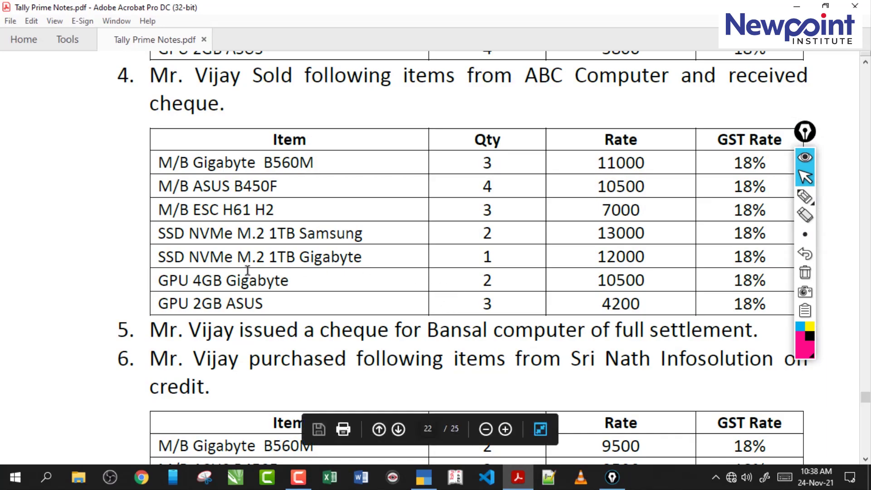
{"action": "left_click", "coordinate": [518, 477]}
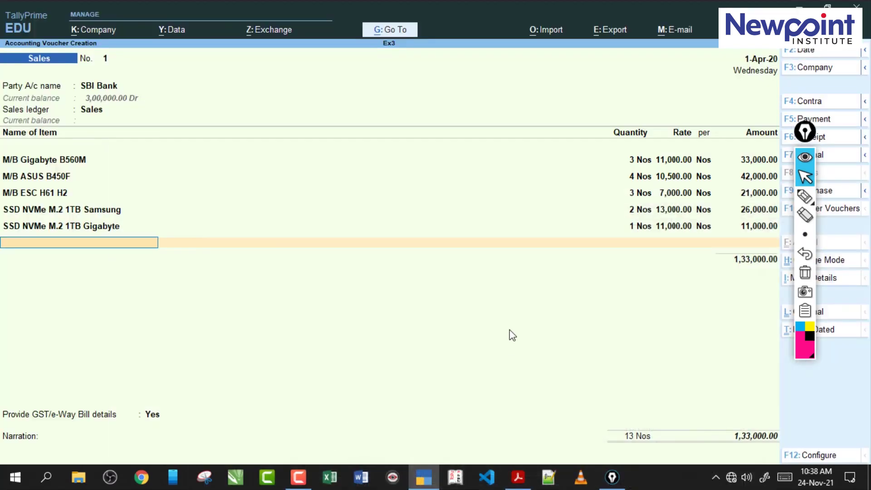
{"action": "key", "text": "BackSpace"}
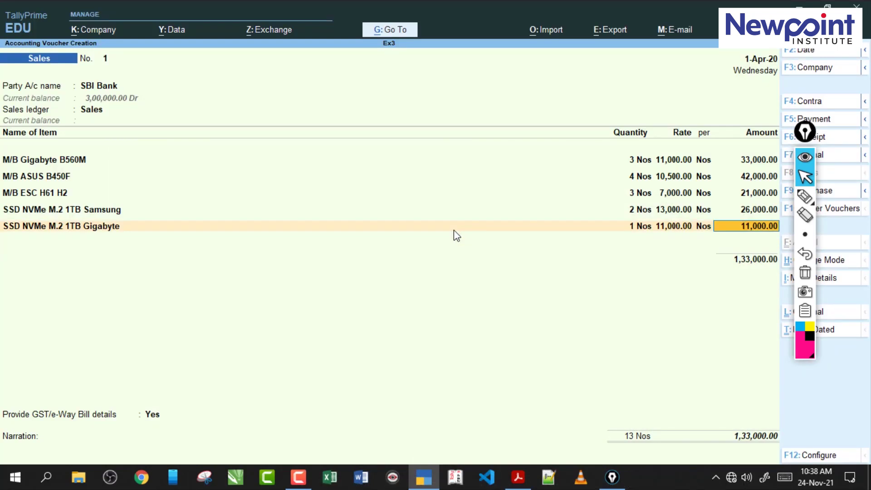
{"action": "key", "text": "BackSpace"}
{"action": "key", "text": "BackSpace"}
{"action": "key", "text": "BackSpace"}
{"action": "key", "text": "BackSpace"}
{"action": "key", "text": "Return"}
{"action": "key", "text": "Return"}
{"action": "key", "text": "Return"}
{"action": "type", "text": "12,000"}
{"action": "key", "text": "Return"}
{"action": "key", "text": "Return"}
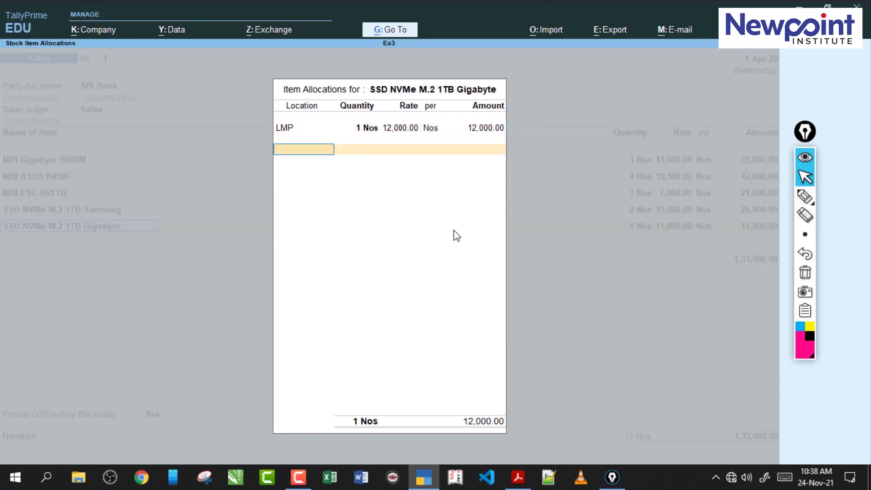
{"action": "key", "text": "Return"}
{"action": "key", "text": "Return"}
{"action": "key", "text": "Return"}
Check the sixth item in the notes PDF and add GPU 4GB Gigabyte to the voucher from location LMP with quantity 2
{"action": "key", "text": "alt+Tab"}
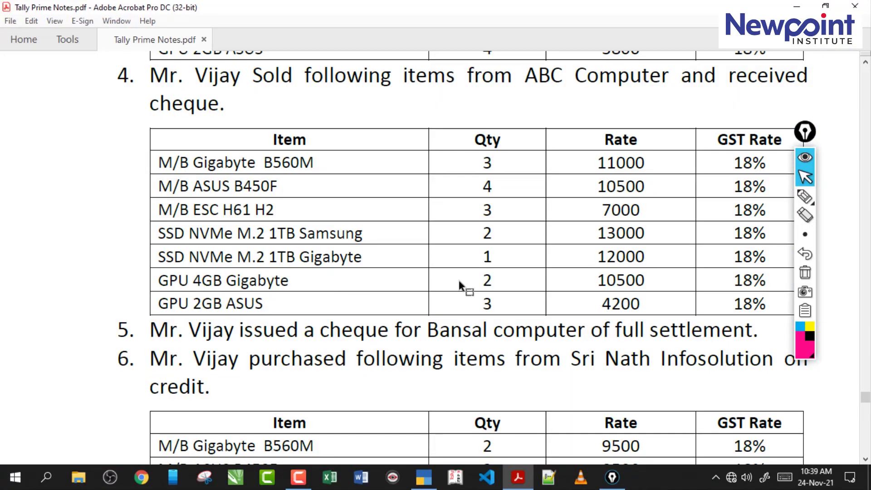
{"action": "left_click", "coordinate": [424, 476]}
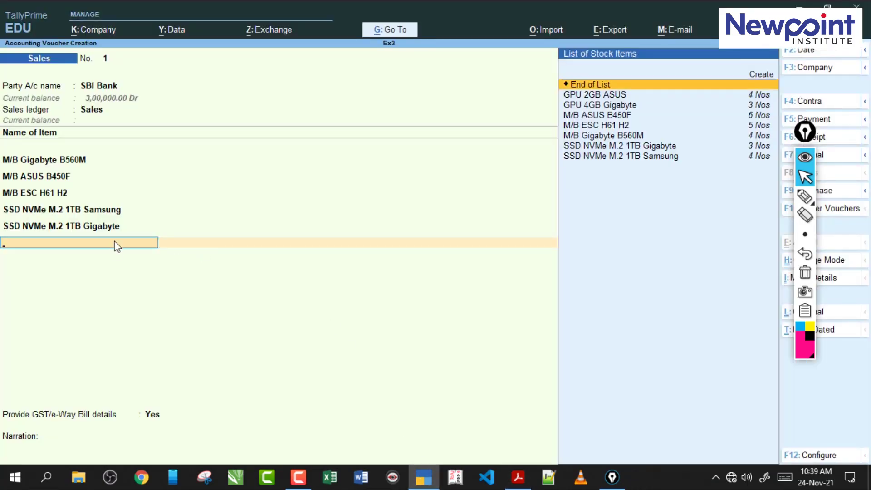
{"action": "type", "text": "g"}
{"action": "key", "text": "Down"}
{"action": "key", "text": "Down"}
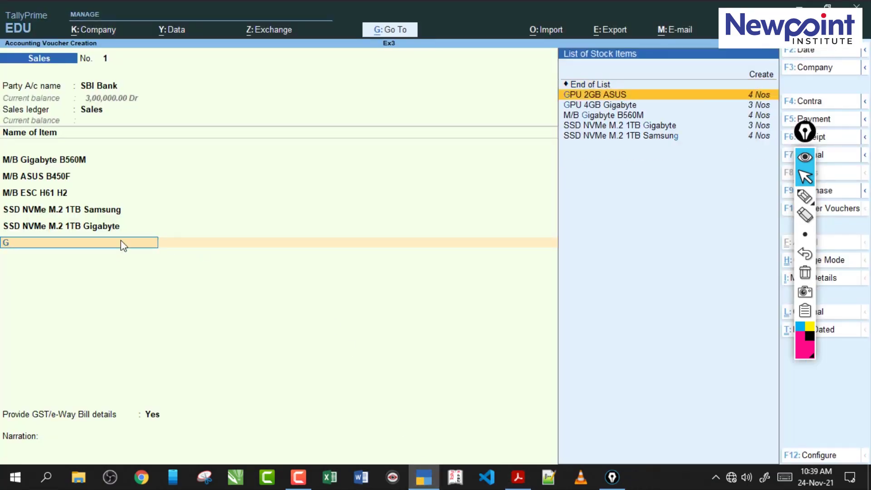
{"action": "key", "text": "Return"}
{"action": "key", "text": "Return"}
{"action": "type", "text": "2"}
{"action": "key", "text": "Return"}
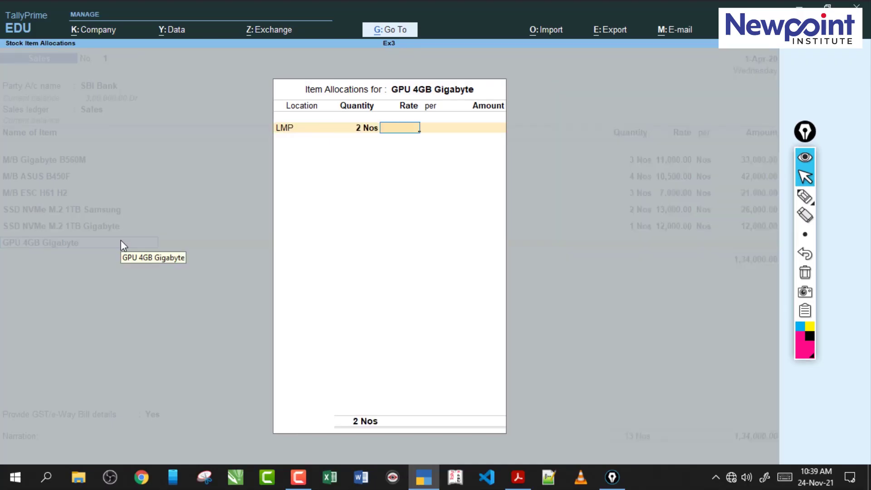
Look up GPU 4GB Gigabyte's rate in the notes PDF, enter 10500, and accept the item line
{"action": "left_click", "coordinate": [517, 482]}
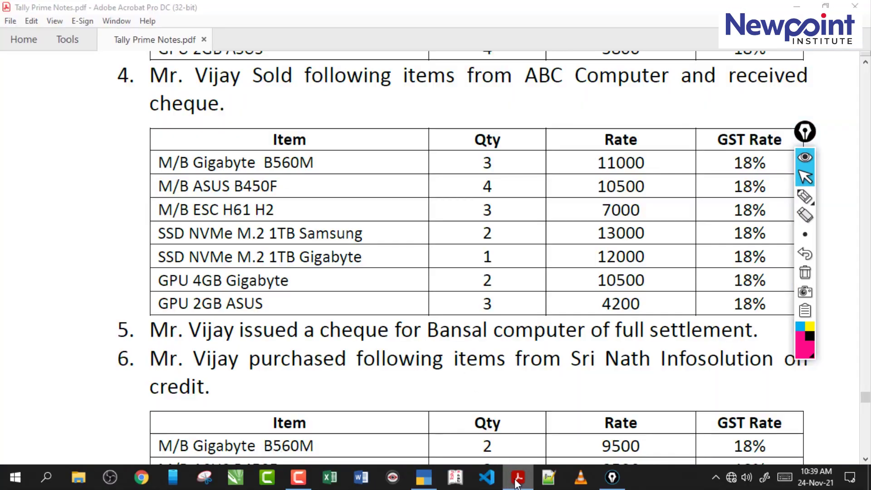
{"action": "left_click", "coordinate": [517, 482]}
{"action": "type", "text": "10,500"}
{"action": "key", "text": "Return"}
{"action": "key", "text": "Return"}
{"action": "key", "text": "Return"}
{"action": "key", "text": "Return"}
{"action": "key", "text": "Return"}
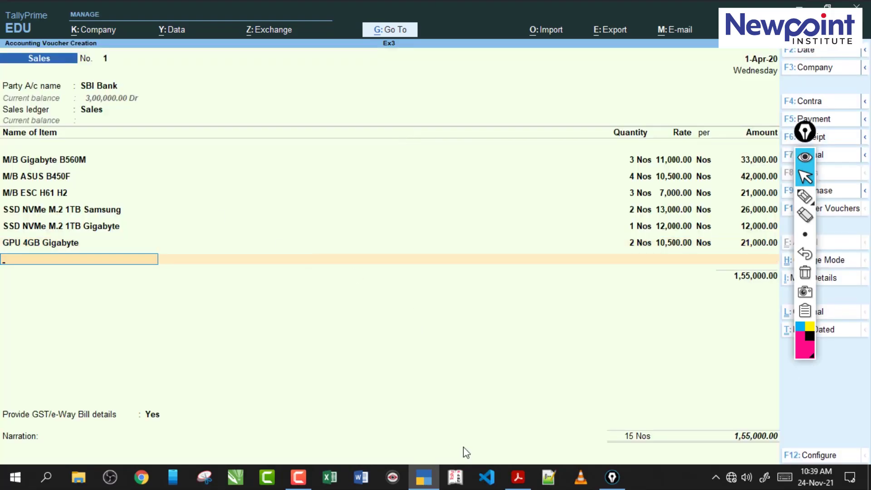
Check the seventh item in the notes PDF and add GPU 2GB ASUS to the voucher from location LMP
{"action": "left_click", "coordinate": [518, 477]}
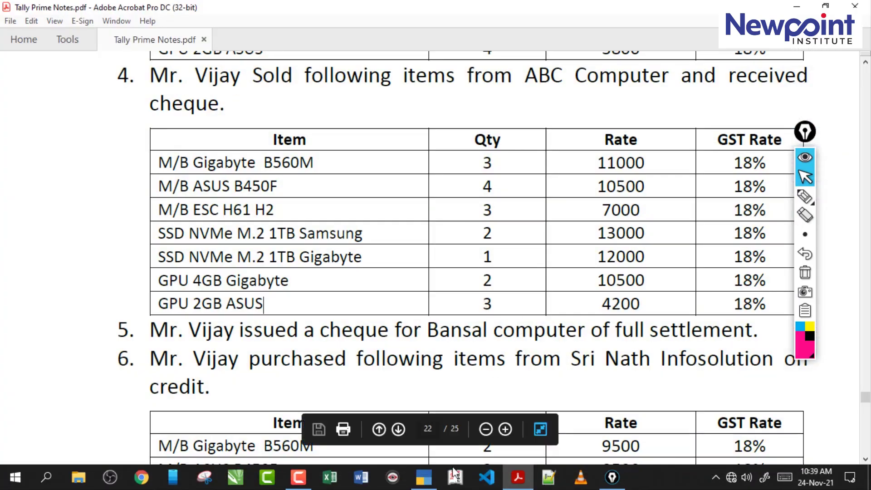
{"action": "left_click", "coordinate": [423, 476]}
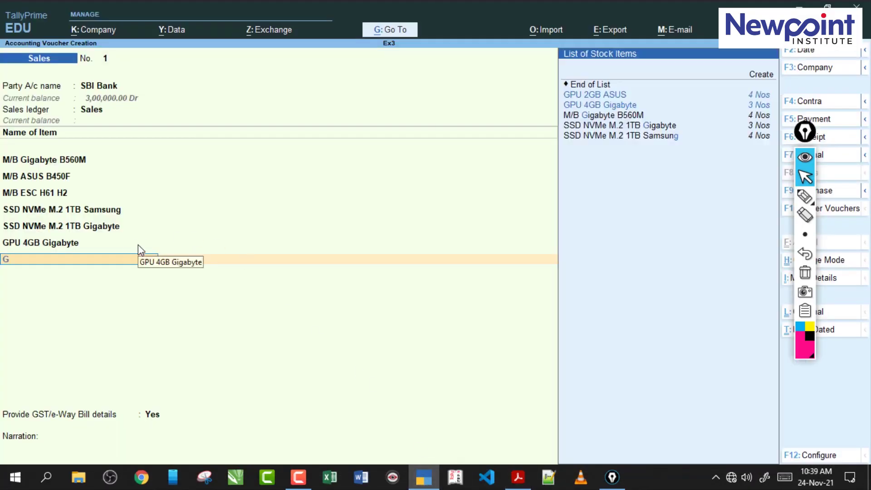
{"action": "type", "text": "G"}
{"action": "key", "text": "Return"}
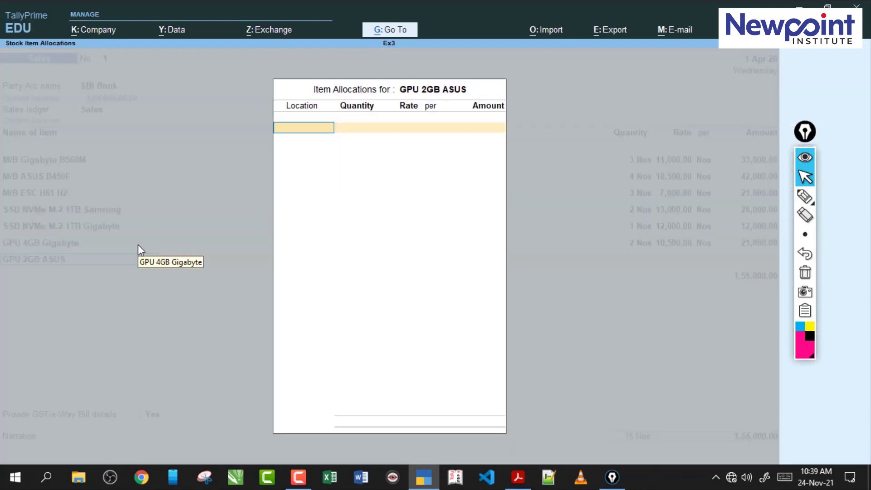
{"action": "type", "text": "l"}
{"action": "key", "text": "Return"}
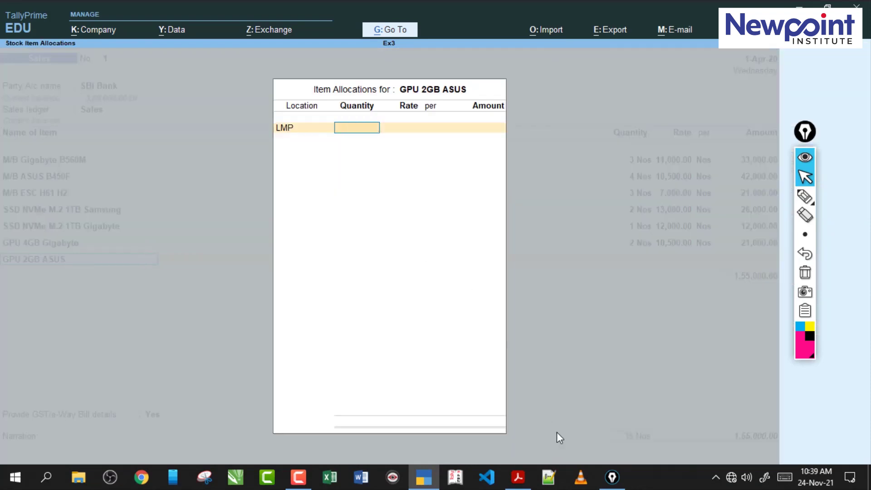
Look up GPU 2GB ASUS in the notes PDF, set quantity 3 and rate 4200, and accept the item line
{"action": "left_click", "coordinate": [519, 478]}
{"action": "left_click", "coordinate": [522, 479]}
{"action": "type", "text": "3"}
{"action": "key", "text": "Return"}
{"action": "type", "text": "4200"}
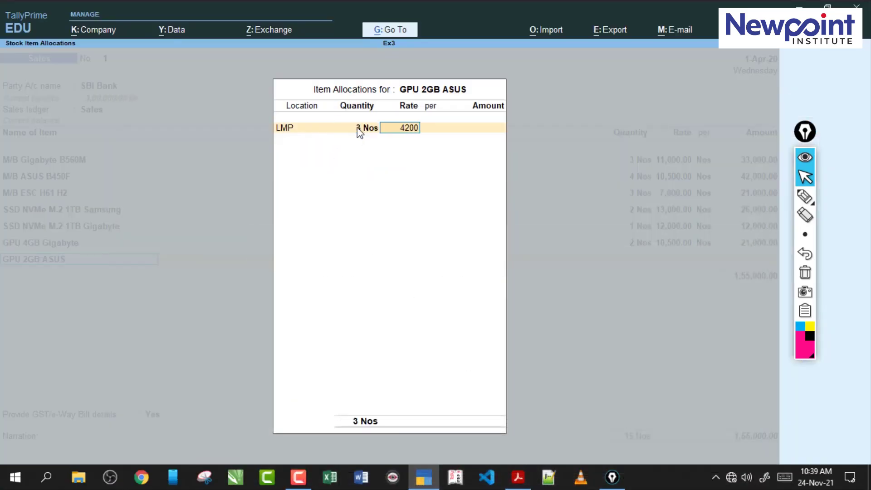
{"action": "key", "text": "Return"}
{"action": "key", "text": "Return"}
{"action": "key", "text": "Return"}
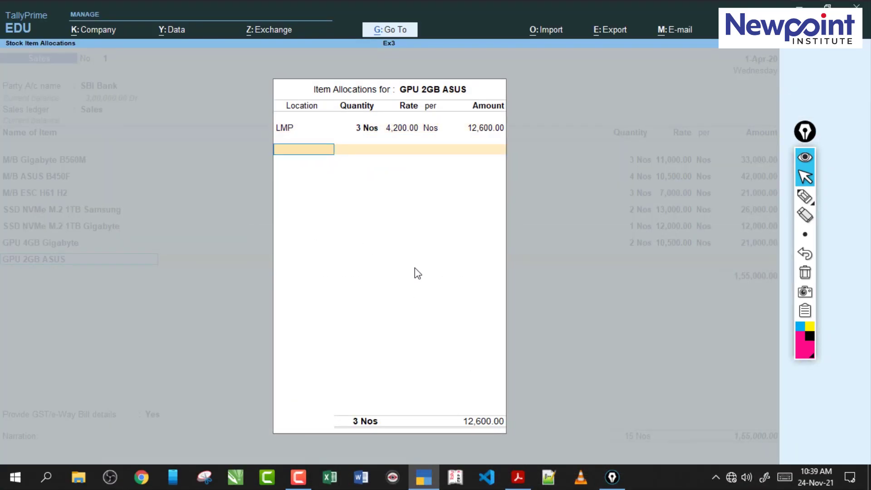
{"action": "key", "text": "Return"}
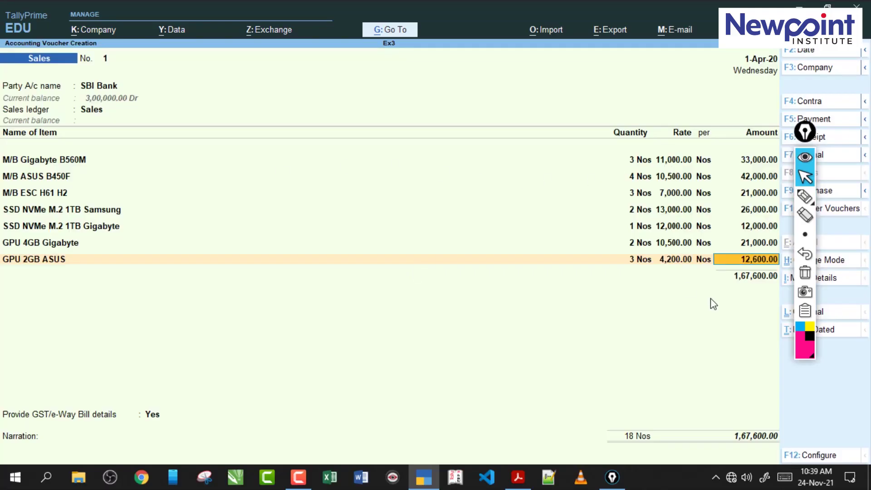
{"action": "key", "text": "Return"}
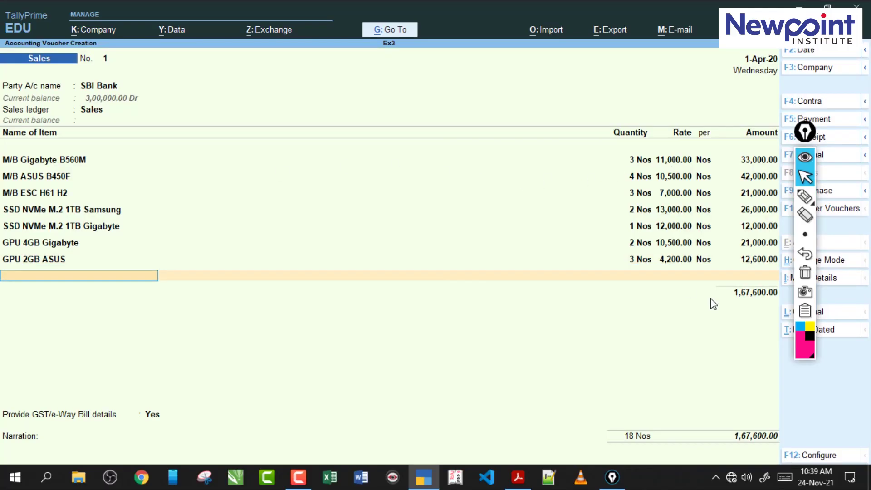
End the item list and add the CGST and SGST tax ledgers below the item subtotal
{"action": "key", "text": "Return"}
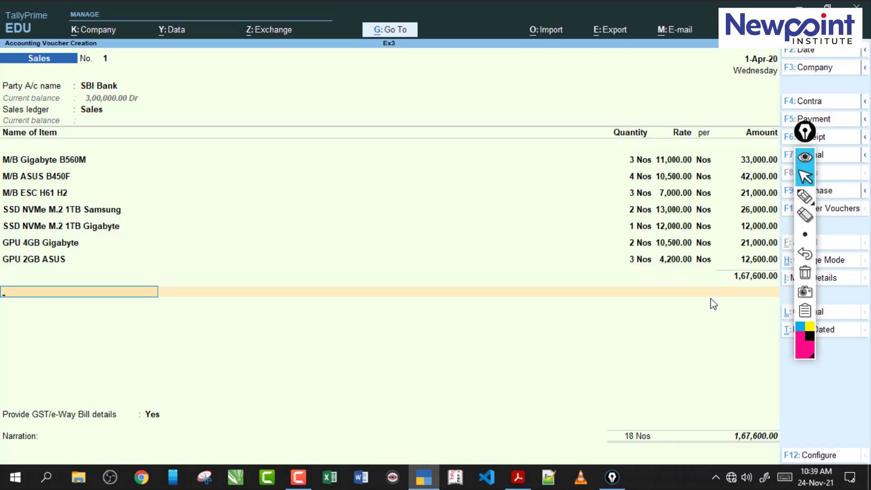
{"action": "type", "text": "c"}
{"action": "key", "text": "Return"}
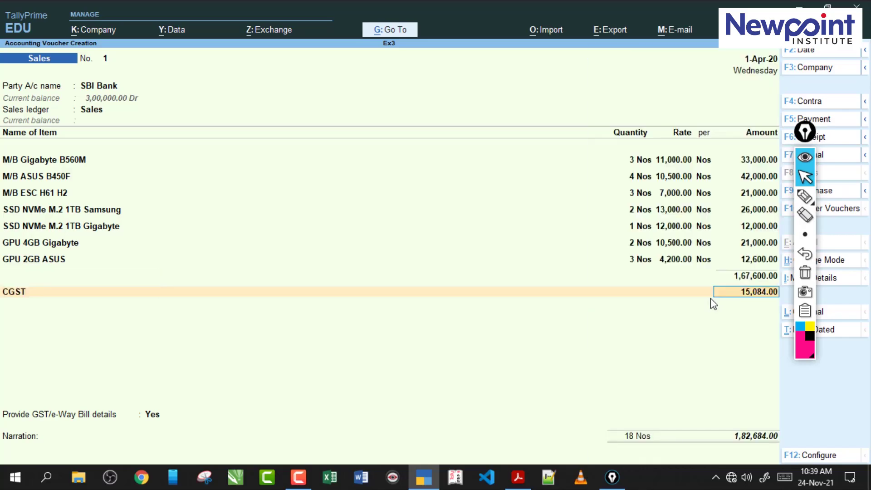
{"action": "key", "text": "Return"}
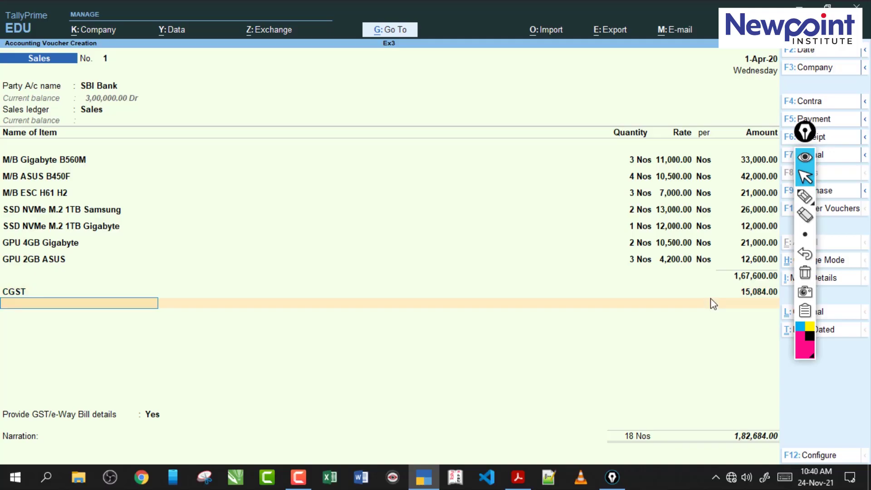
{"action": "type", "text": "s"}
{"action": "key", "text": "Down"}
{"action": "key", "text": "Down"}
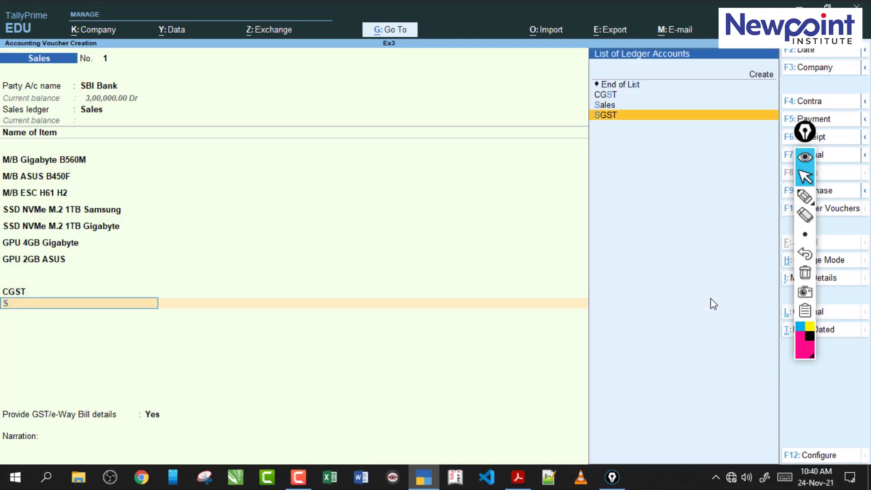
{"action": "key", "text": "Return"}
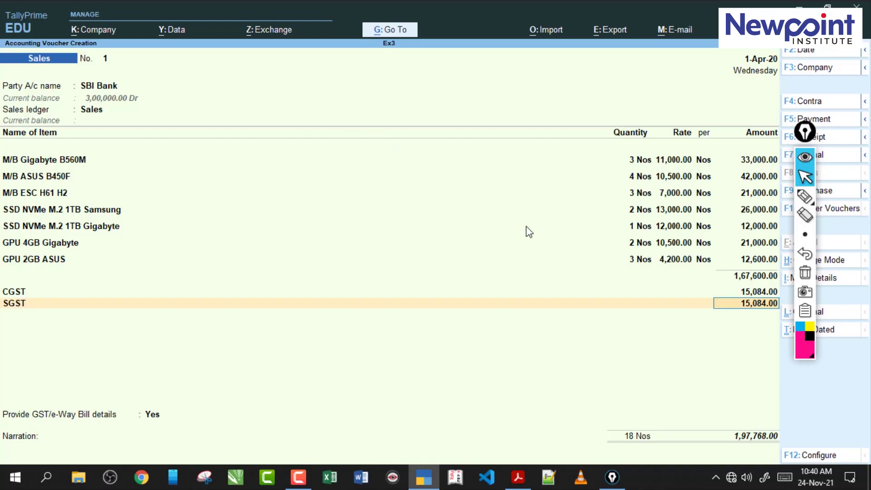
Place the notes PDF beside the voucher, compare the quantities and rates of all seven items, and return to the voucher
{"action": "left_click", "coordinate": [518, 476]}
{"action": "left_click_drag", "start_coordinate": [503, 9], "coordinate": [284, 29]}
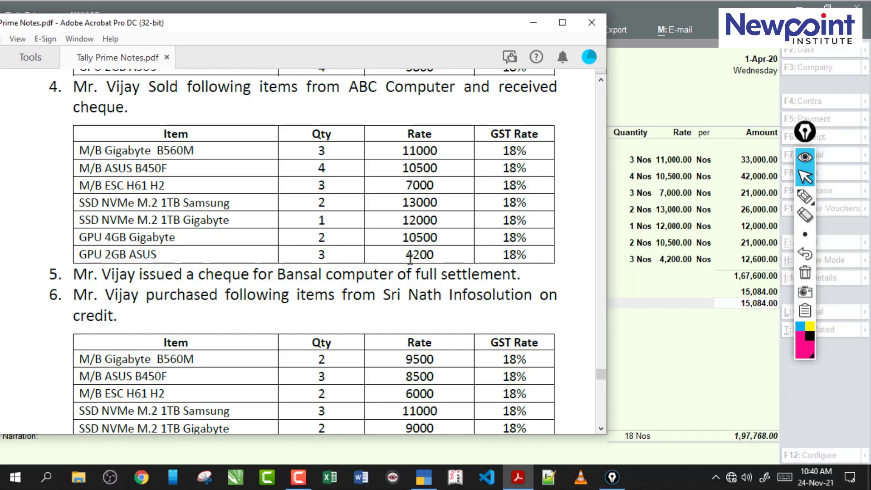
{"action": "left_click", "coordinate": [707, 243]}
{"action": "left_click_drag", "start_coordinate": [805, 132], "coordinate": [823, 134]}
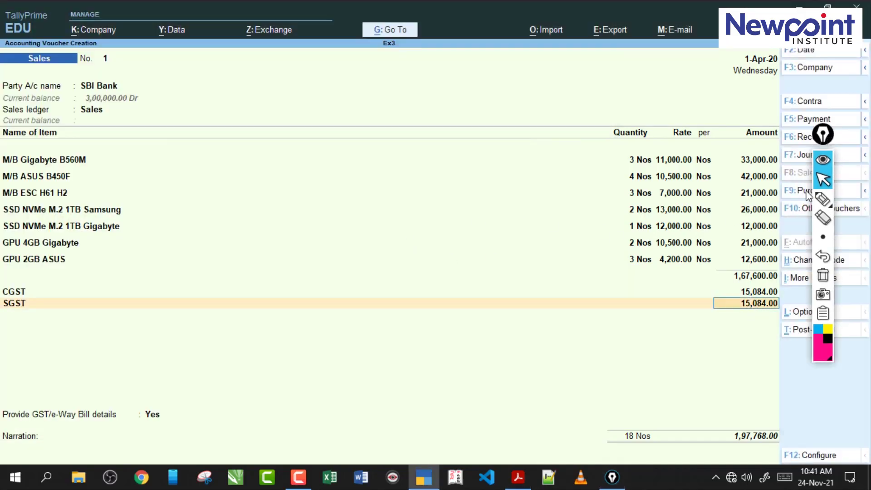
{"action": "left_click", "coordinate": [822, 198]}
{"action": "mouse_move", "coordinate": [731, 287]}
{"action": "left_mouse_down"}
{"action": "mouse_move", "coordinate": [786, 283]}
{"action": "mouse_move", "coordinate": [739, 288]}
{"action": "left_mouse_up"}
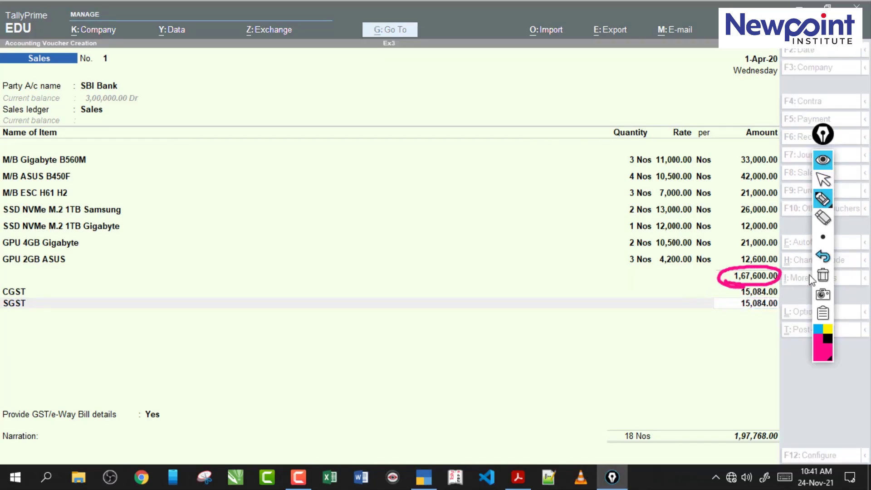
{"action": "left_click", "coordinate": [822, 275]}
{"action": "left_click_drag", "start_coordinate": [45, 292], "coordinate": [73, 291]}
{"action": "mouse_move", "coordinate": [630, 282]}
{"action": "left_mouse_down"}
{"action": "mouse_move", "coordinate": [628, 297]}
{"action": "mouse_move", "coordinate": [655, 297]}
{"action": "mouse_move", "coordinate": [621, 343]}
{"action": "mouse_move", "coordinate": [653, 332]}
{"action": "left_mouse_up"}
{"action": "left_click", "coordinate": [664, 293]}
{"action": "left_click_drag", "start_coordinate": [661, 324], "coordinate": [654, 337]}
{"action": "left_click", "coordinate": [823, 277]}
{"action": "left_click", "coordinate": [823, 179]}
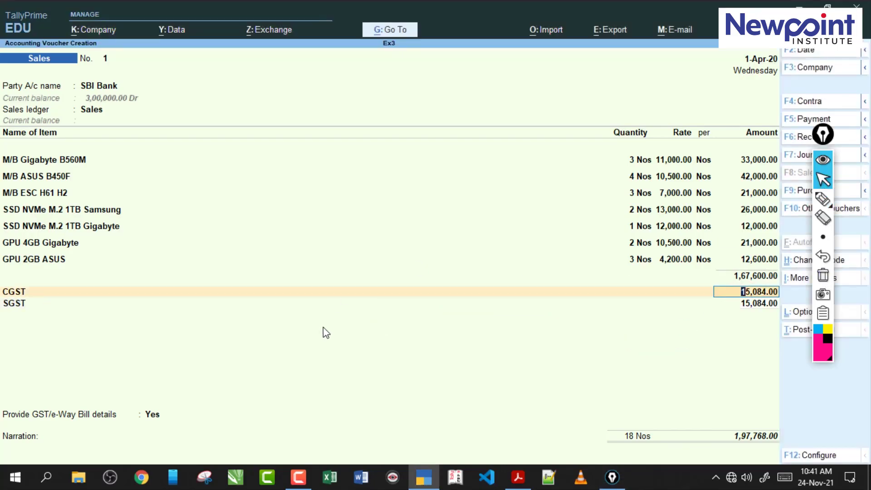
Check the CGST amount by computing 167600*9/100 in Windows Calculator, and close the calculator
{"action": "key", "text": "super+r"}
{"action": "key", "text": "Return"}
{"action": "type", "text": "16760"}
{"action": "type", "text": "0"}
{"action": "type", "text": "*9/100"}
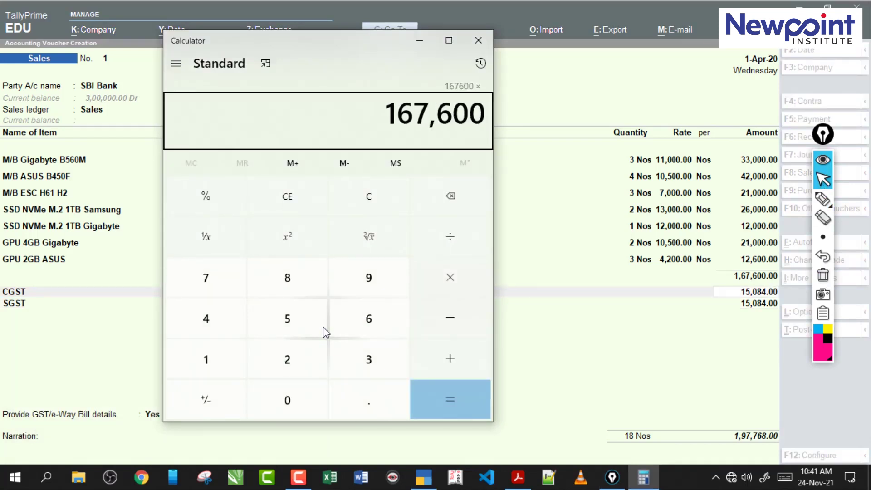
{"action": "key", "text": "Return"}
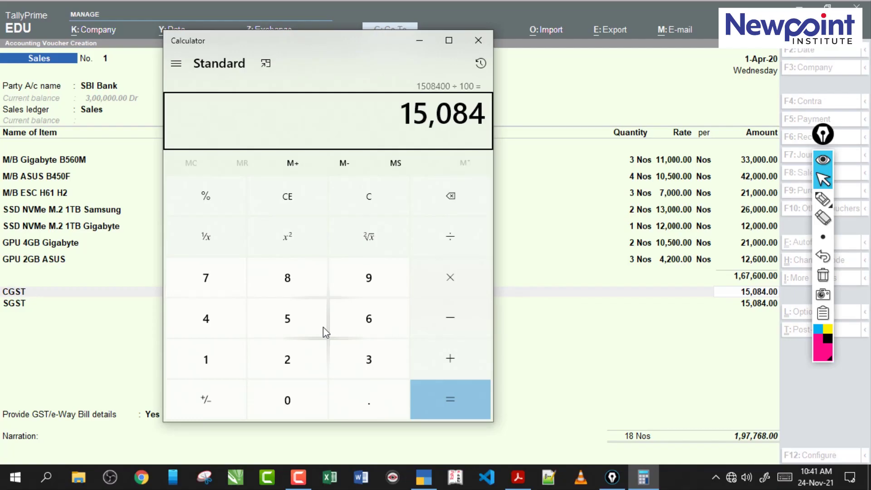
{"action": "key", "text": "alt+F4"}
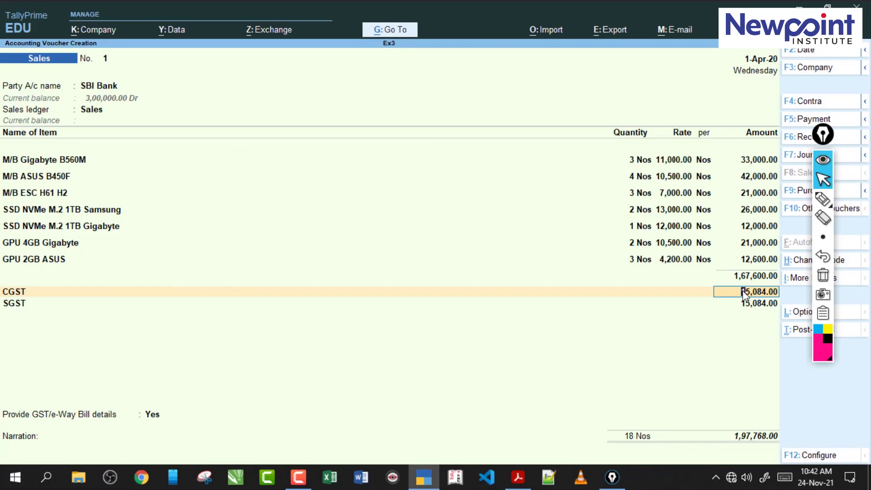
Accept the CGST and SGST amounts, end the ledger list, and set Provide GST/e-Way Bill details to No
{"action": "key", "text": "Return"}
{"action": "key", "text": "Return"}
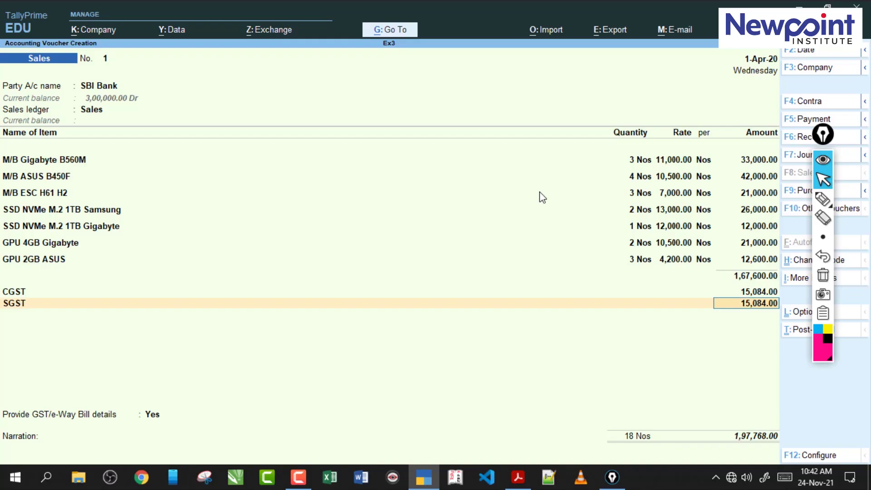
{"action": "key", "text": "Return"}
{"action": "key", "text": "Return"}
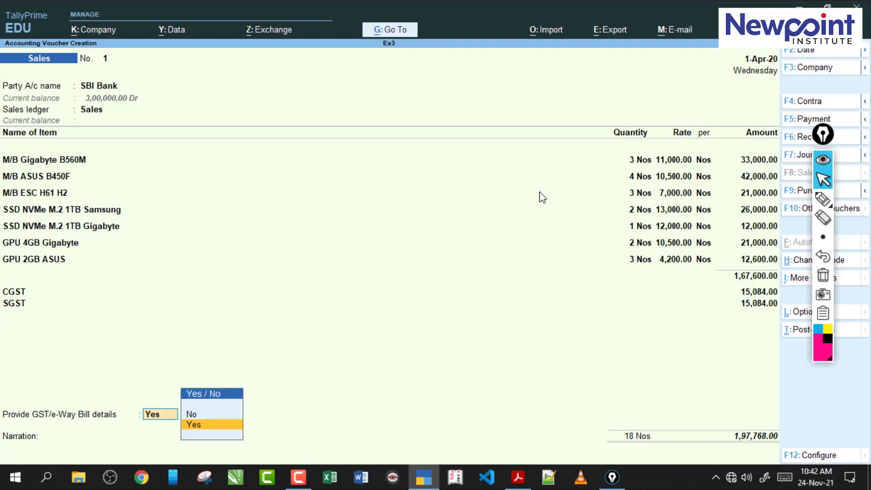
{"action": "key", "text": "Up"}
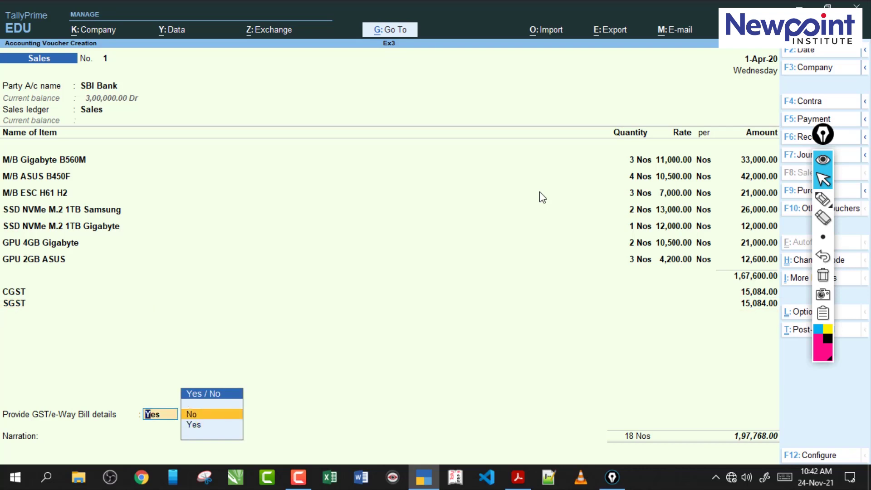
{"action": "key", "text": "Return"}
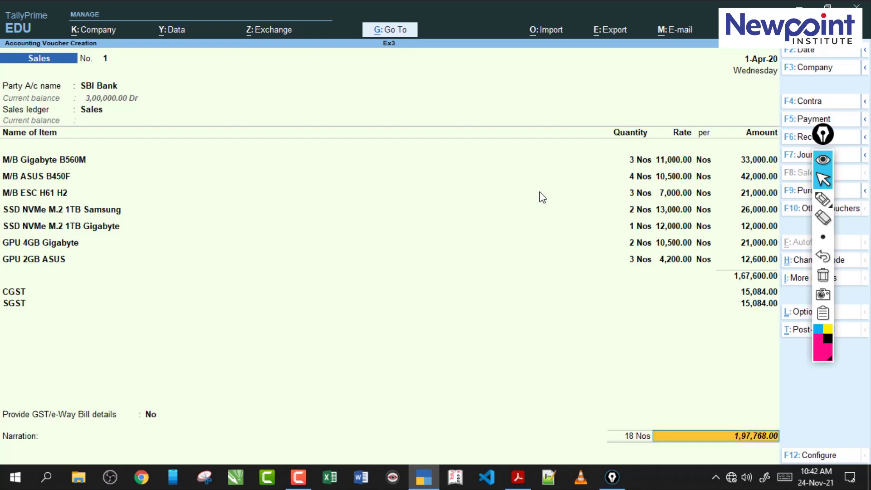
Accept the SBI Bank allocation with transaction type Cheque/DD, leave the narration empty, and save the Sales voucher
{"action": "key", "text": "Return"}
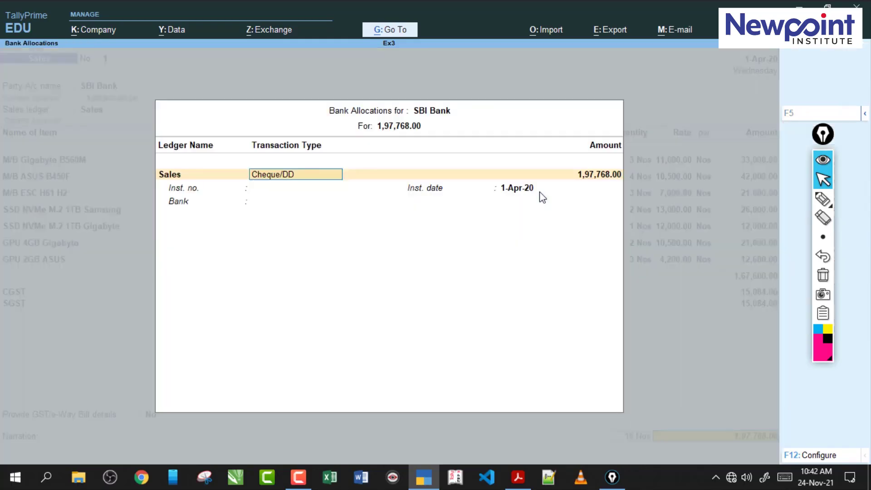
{"action": "key", "text": "Return"}
{"action": "key", "text": "ctrl+a"}
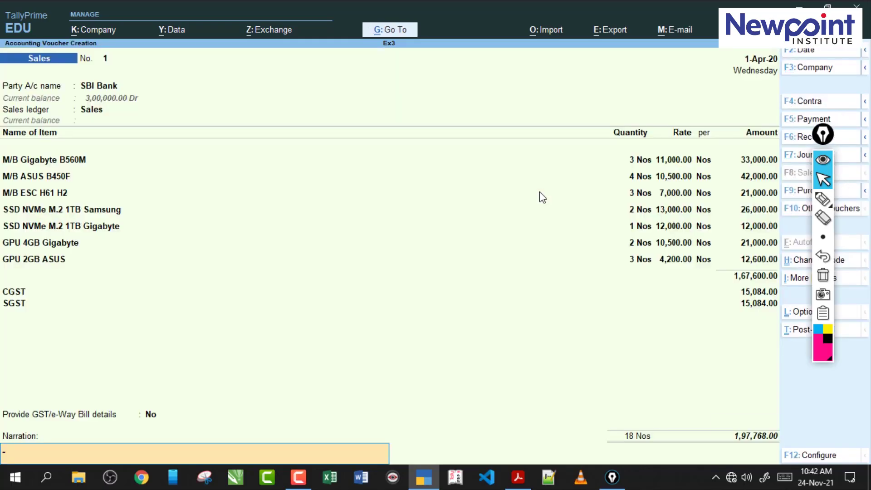
{"action": "key", "text": "Return"}
{"action": "key", "text": "Return"}
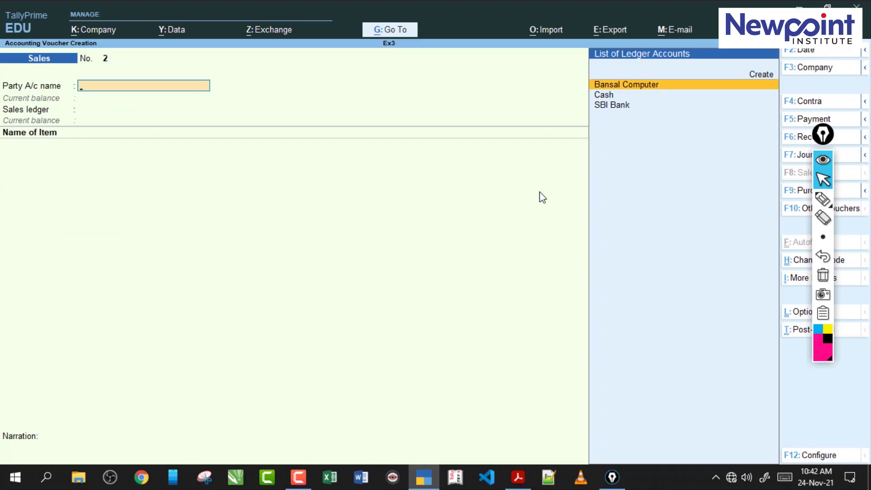
Reopen the saved Sales voucher No. 1 and bring up its Tax Invoice print settings
{"action": "key", "text": "Page_Up"}
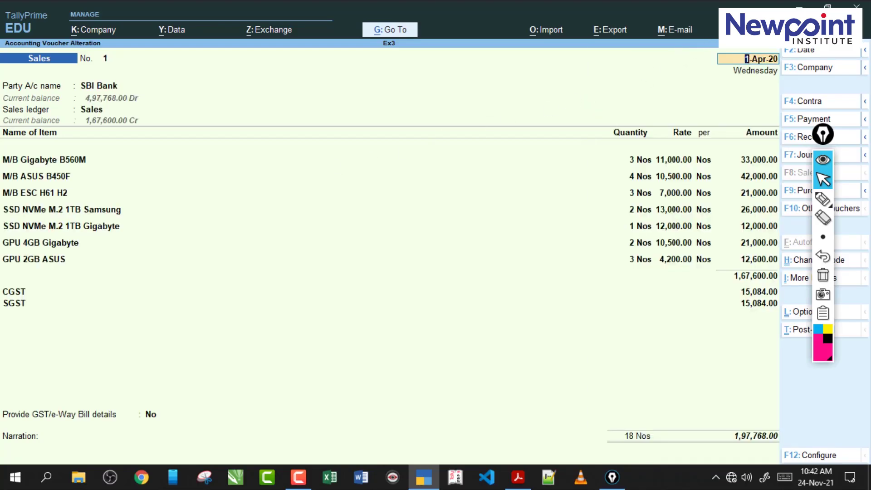
{"action": "key", "text": "alt+p"}
{"action": "key", "text": "Escape"}
{"action": "key", "text": "alt+p"}
{"action": "left_click", "coordinate": [750, 71]}
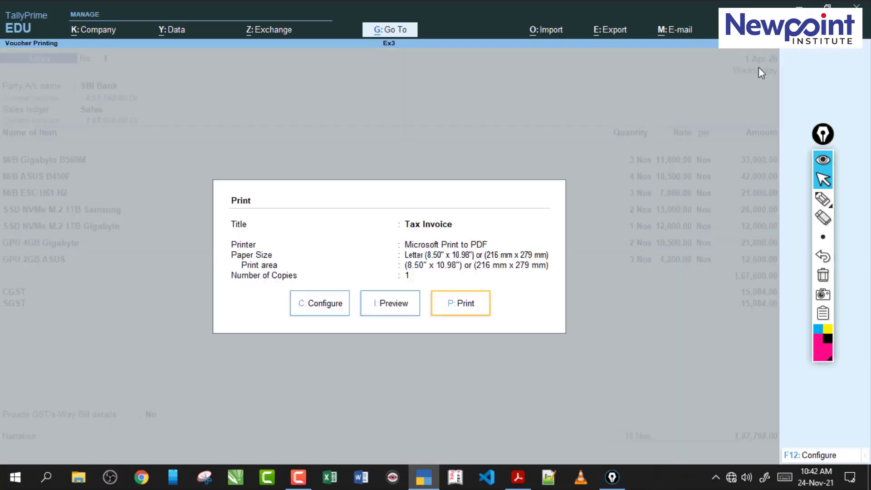
Preview the Tax Invoice, zoom in, and examine the items, GST breakup and total across both pages
{"action": "left_click", "coordinate": [398, 315]}
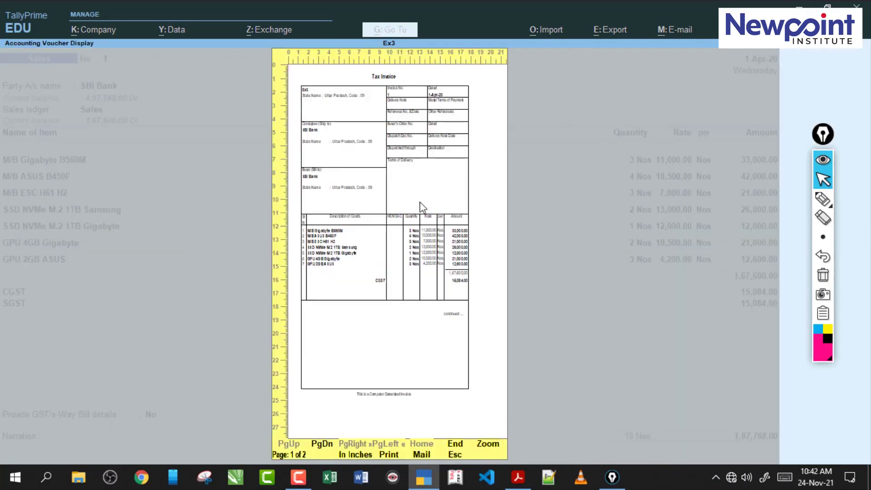
{"action": "left_click", "coordinate": [484, 449]}
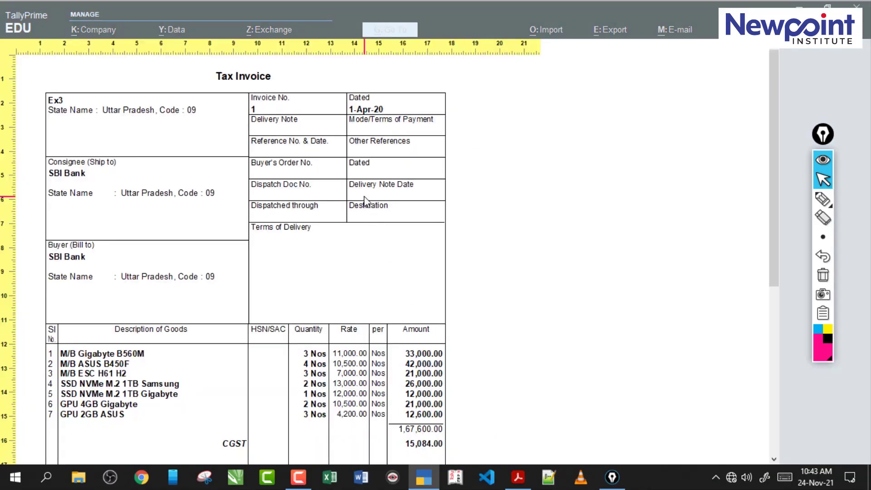
{"action": "scroll", "coordinate": [364, 199], "scroll_direction": "down", "scroll_amount": 5}
{"action": "scroll", "coordinate": [367, 202], "scroll_direction": "down", "scroll_amount": 12}
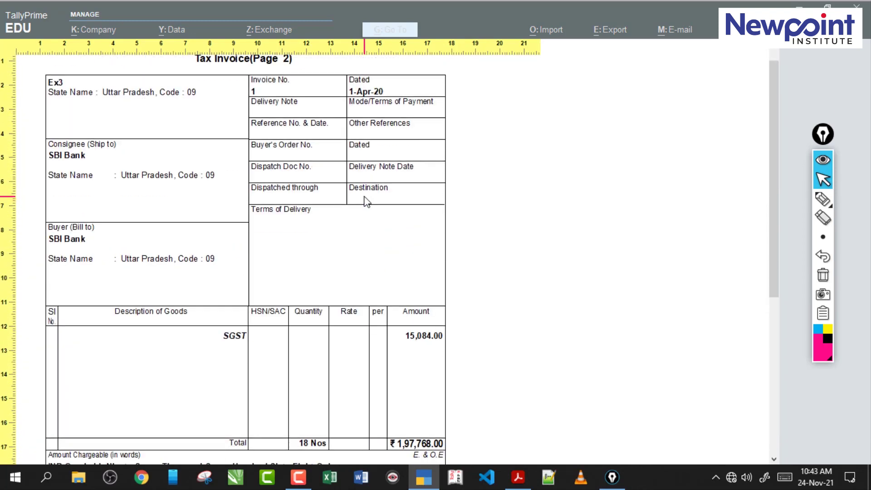
{"action": "scroll", "coordinate": [367, 201], "scroll_direction": "down", "scroll_amount": 7}
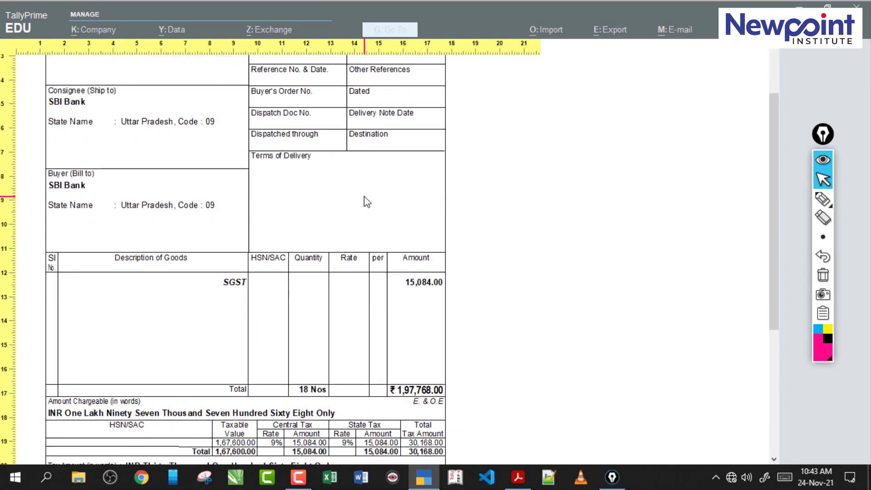
{"action": "scroll", "coordinate": [367, 202], "scroll_direction": "down", "scroll_amount": 7}
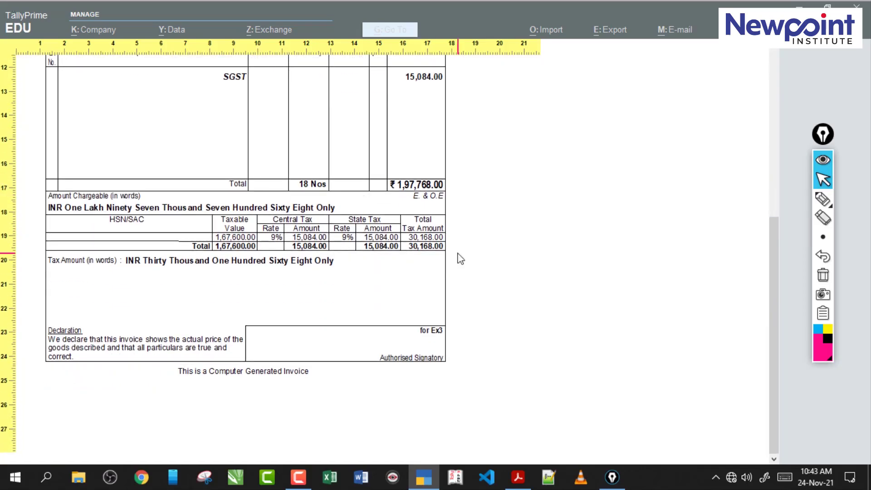
Close the invoice preview and quit the Sales voucher alteration without saving
{"action": "left_click", "coordinate": [494, 279]}
{"action": "key", "text": "Escape"}
{"action": "key", "text": "Escape"}
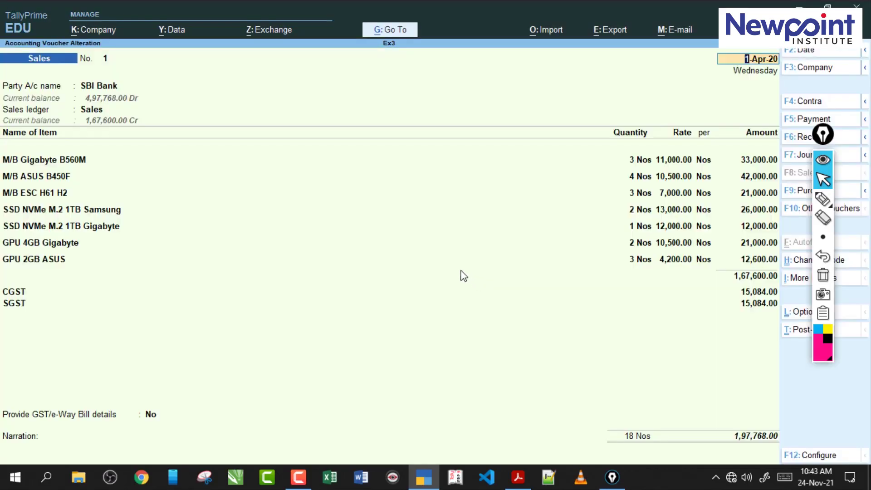
{"action": "key", "text": "BackSpace"}
{"action": "key", "text": "Escape"}
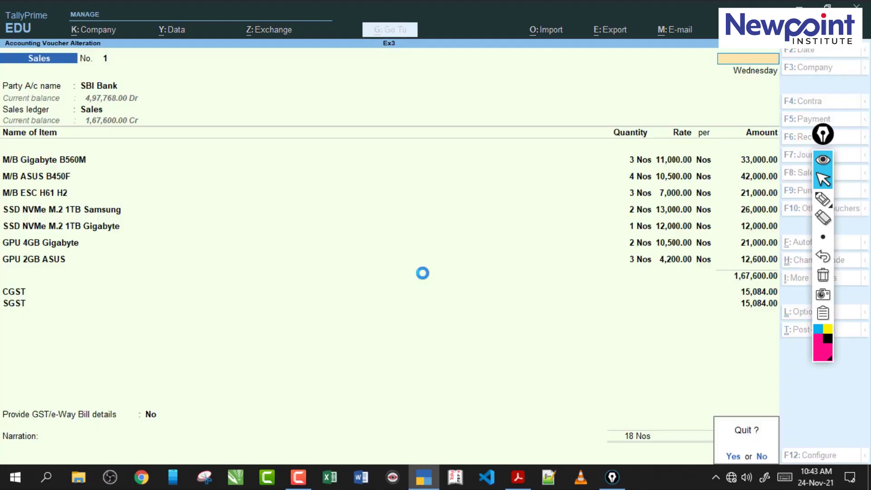
{"action": "key", "text": "Return"}
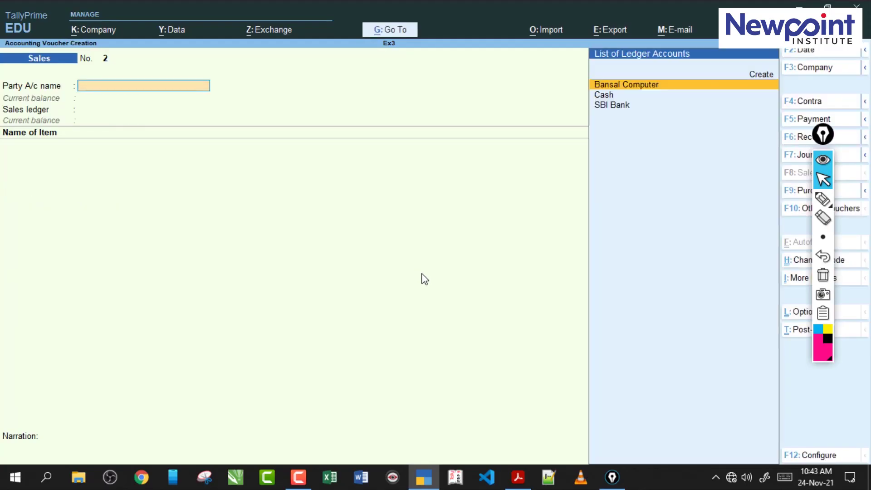
Switch to Tally Prime Notes.pdf in Acrobat and read transaction 5 about the cheque issued to Bansal computer
{"action": "left_click", "coordinate": [517, 477]}
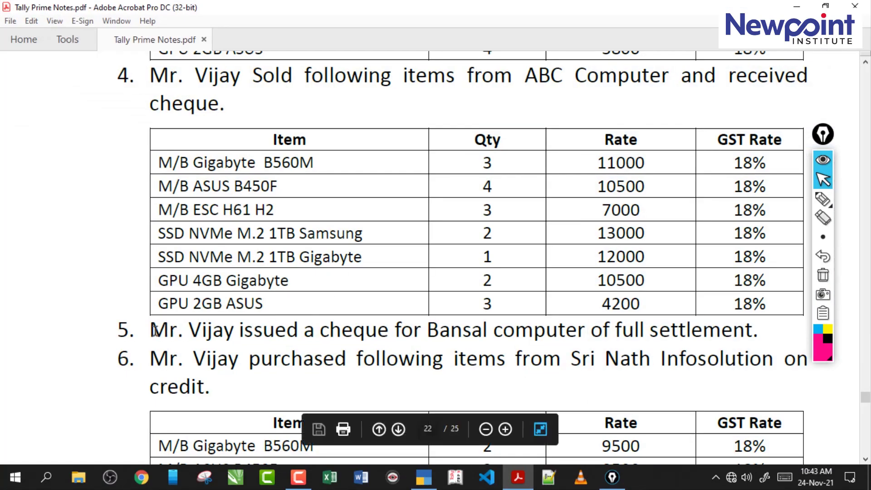
{"action": "left_click_drag", "start_coordinate": [153, 331], "coordinate": [298, 330]}
{"action": "left_click", "coordinate": [317, 331]}
{"action": "left_click_drag", "start_coordinate": [758, 331], "coordinate": [379, 333]}
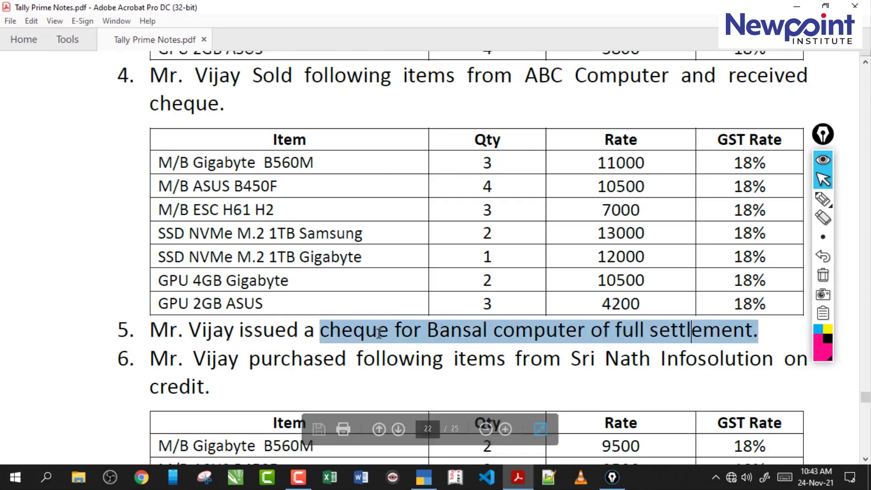
{"action": "left_click", "coordinate": [411, 332]}
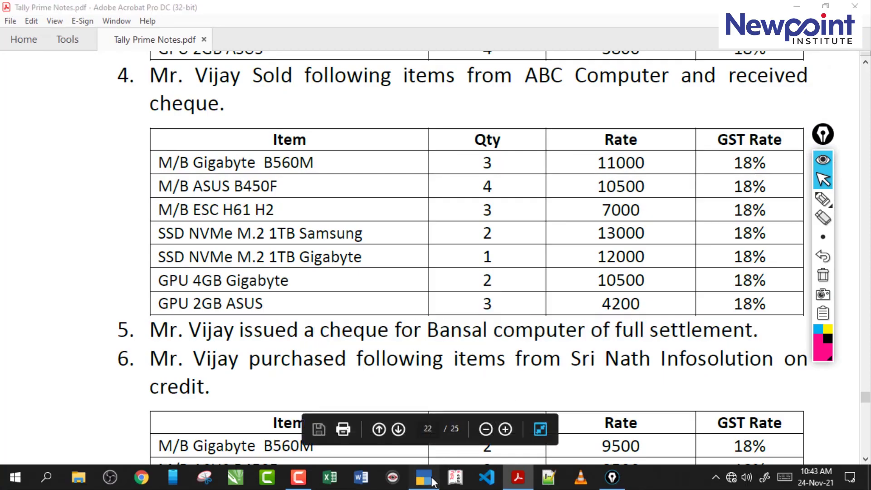
Return to TallyPrime and start a Payment voucher with Bansal Computer as the debit ledger
{"action": "left_click", "coordinate": [431, 479]}
{"action": "key", "text": "F5"}
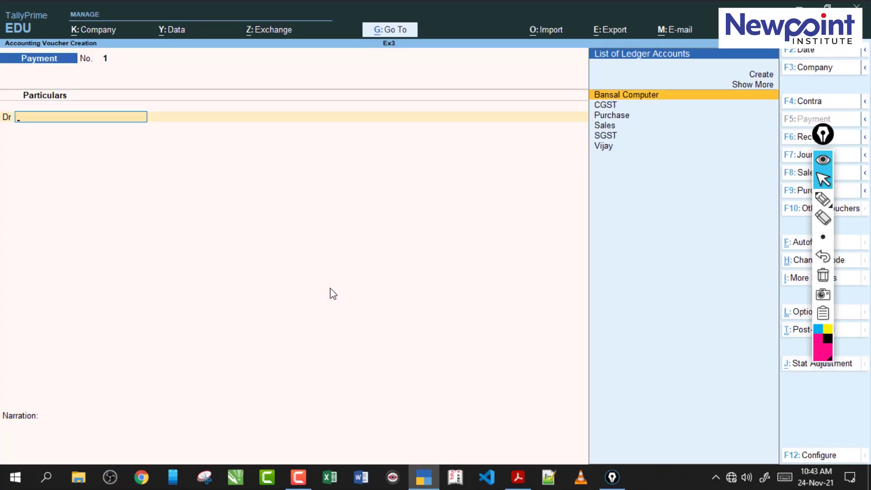
{"action": "type", "text": "B"}
{"action": "key", "text": "Return"}
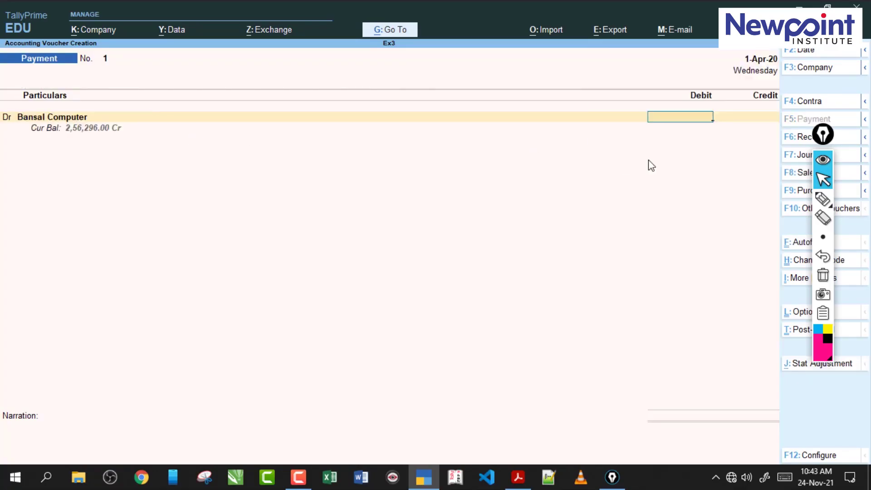
Circle the Bansal Computer current balance with the annotation pen, and clear the marking
{"action": "left_click", "coordinate": [822, 198]}
{"action": "mouse_move", "coordinate": [65, 132]}
{"action": "left_mouse_down"}
{"action": "mouse_move", "coordinate": [136, 132]}
{"action": "mouse_move", "coordinate": [68, 136]}
{"action": "left_mouse_up"}
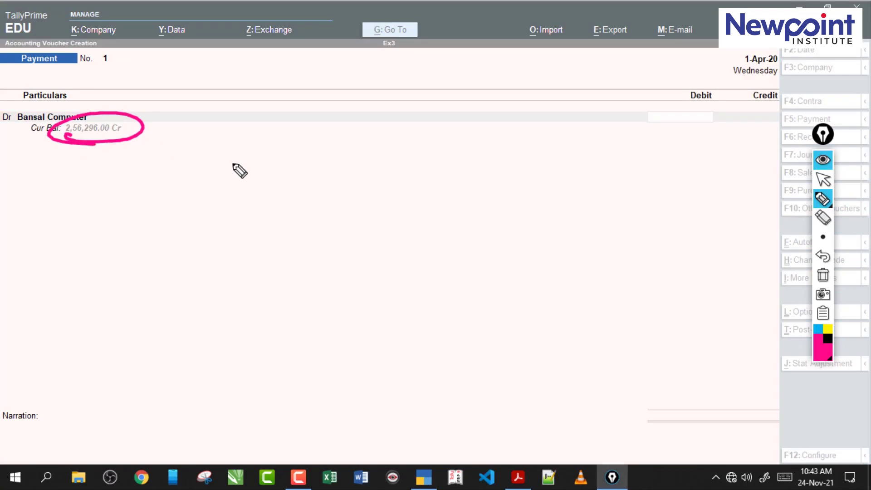
{"action": "left_click", "coordinate": [823, 273]}
{"action": "left_click", "coordinate": [823, 179]}
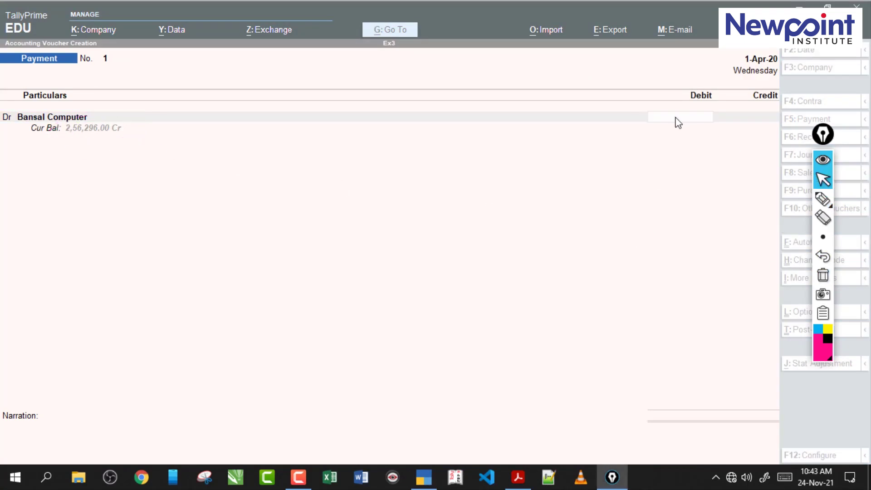
Enter 256296 as the debit amount for Bansal Computer
{"action": "left_click", "coordinate": [679, 119]}
{"action": "type", "text": "256296"}
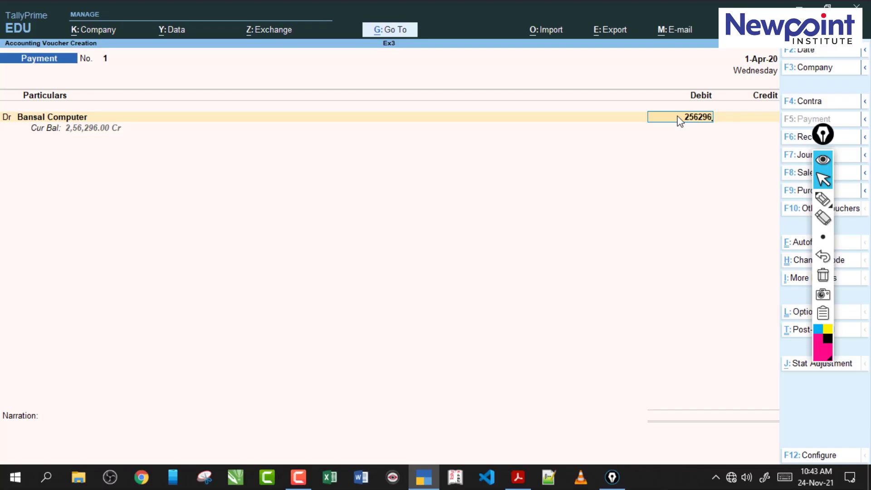
{"action": "key", "text": "BackSpace"}
{"action": "key", "text": "BackSpace"}
{"action": "key", "text": "BackSpace"}
{"action": "type", "text": "296"}
{"action": "key", "text": "Return"}
Allocate the Bansal Computer payment to Agst Ref 1 and choose SBI Bank as the credit ledger
{"action": "key", "text": "Return"}
{"action": "type", "text": "1"}
{"action": "key", "text": "Return"}
{"action": "key", "text": "Return"}
{"action": "key", "text": "Return"}
{"action": "key", "text": "Return"}
{"action": "key", "text": "Return"}
{"action": "key", "text": "Return"}
{"action": "key", "text": "Return"}
{"action": "key", "text": "Return"}
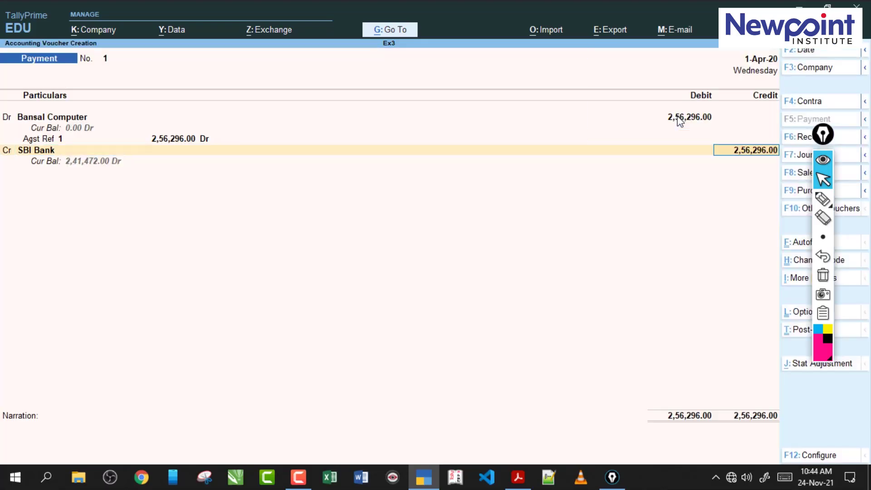
Accept the SBI Bank credit of 2,56,296.00, leave the narration empty, and save the Payment voucher
{"action": "key", "text": "Return"}
{"action": "key", "text": "Return"}
{"action": "key", "text": "Return"}
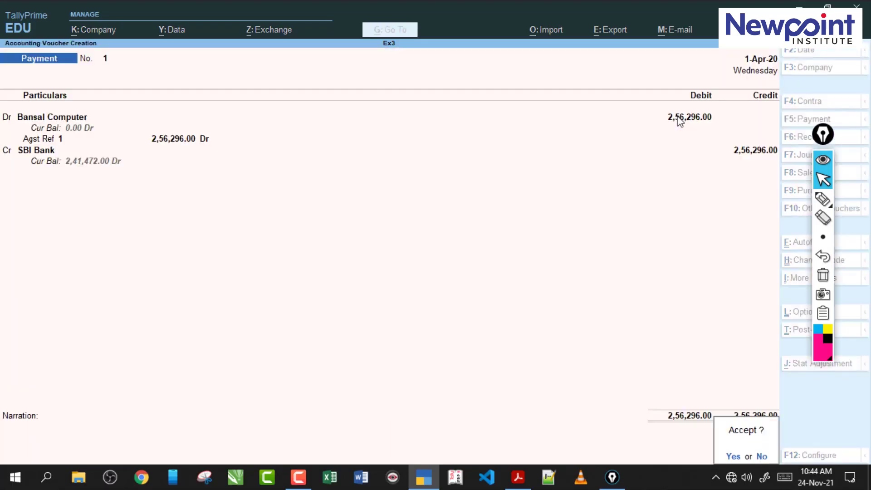
{"action": "key", "text": "Return"}
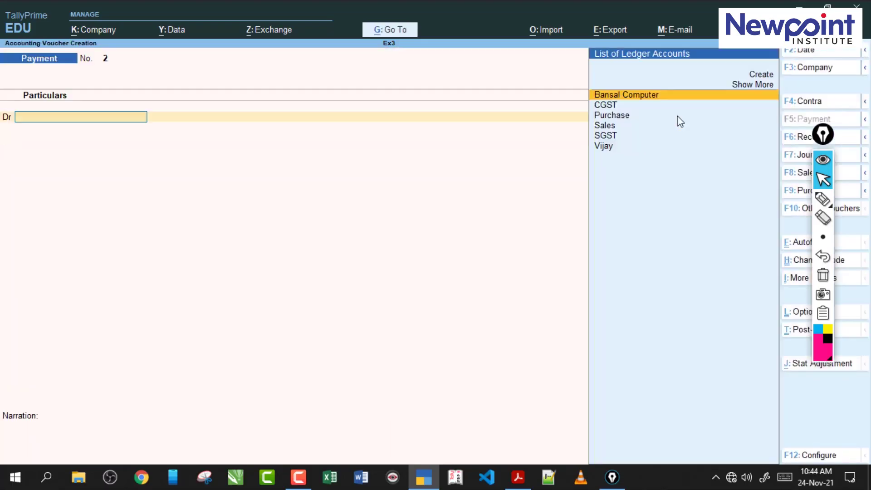
Switch to Tally Prime Notes.pdf in Acrobat and view transaction 6, the credit purchase from Sri Nath Infosolution
{"action": "left_click", "coordinate": [517, 477]}
{"action": "scroll", "coordinate": [374, 314], "scroll_direction": "down", "scroll_amount": 2}
{"action": "scroll", "coordinate": [374, 314], "scroll_direction": "down", "scroll_amount": 4}
{"action": "scroll", "coordinate": [374, 314], "scroll_direction": "up", "scroll_amount": 1}
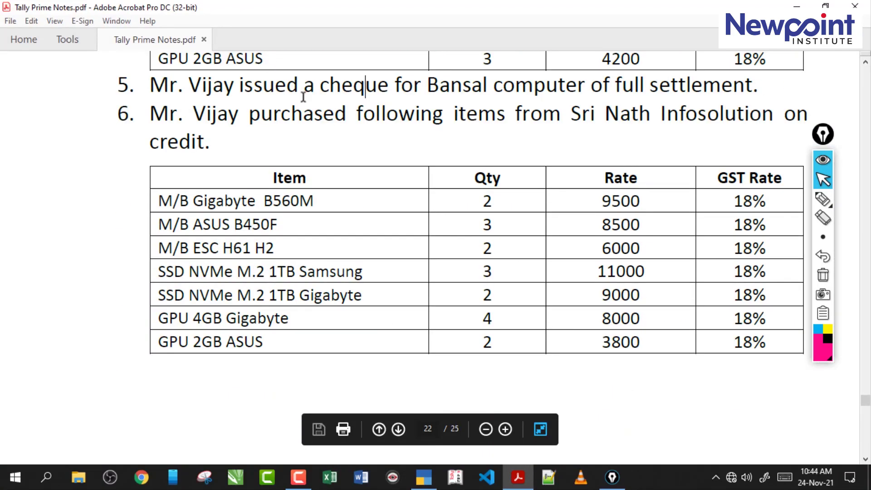
Bracket and cross out transaction 6's item names with the annotation pen, and clear the markings
{"action": "left_click_drag", "start_coordinate": [822, 139], "coordinate": [832, 148]}
{"action": "left_click", "coordinate": [832, 208]}
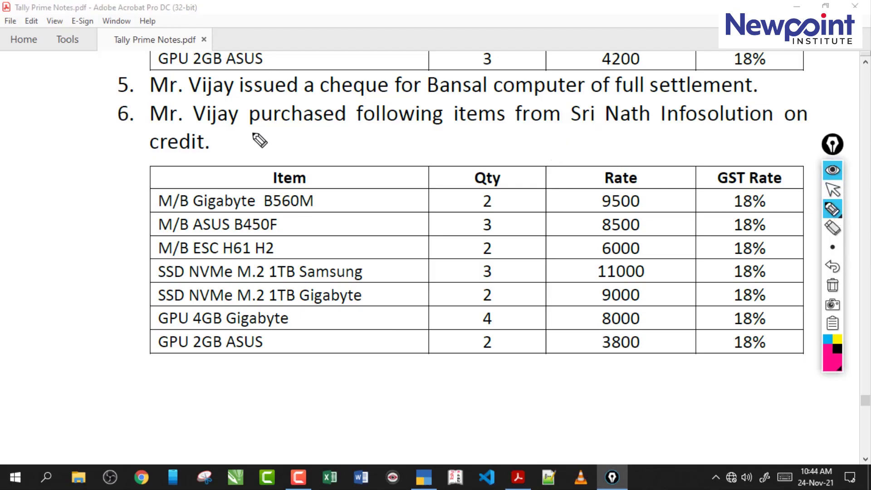
{"action": "mouse_move", "coordinate": [155, 201]}
{"action": "left_mouse_down"}
{"action": "mouse_move", "coordinate": [126, 255]}
{"action": "mouse_move", "coordinate": [182, 352]}
{"action": "left_mouse_up"}
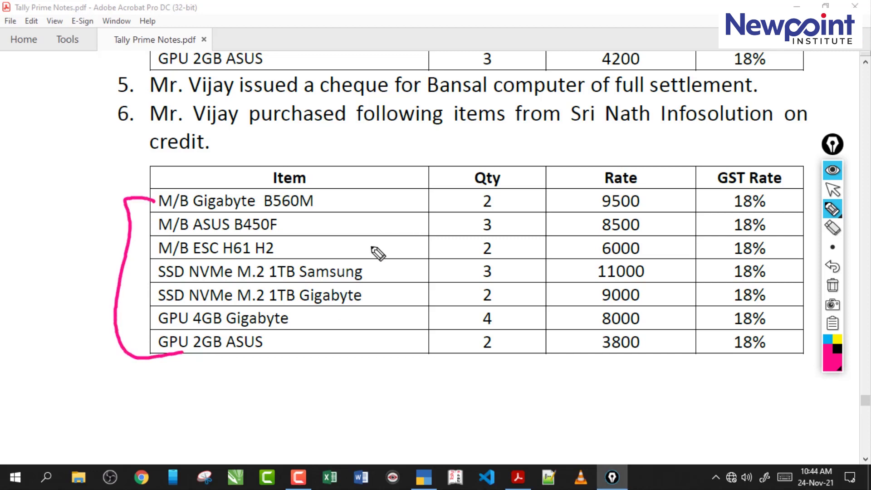
{"action": "left_click_drag", "start_coordinate": [308, 200], "coordinate": [219, 313]}
{"action": "mouse_move", "coordinate": [223, 260]}
{"action": "left_mouse_down"}
{"action": "mouse_move", "coordinate": [233, 230]}
{"action": "mouse_move", "coordinate": [378, 290]}
{"action": "left_mouse_up"}
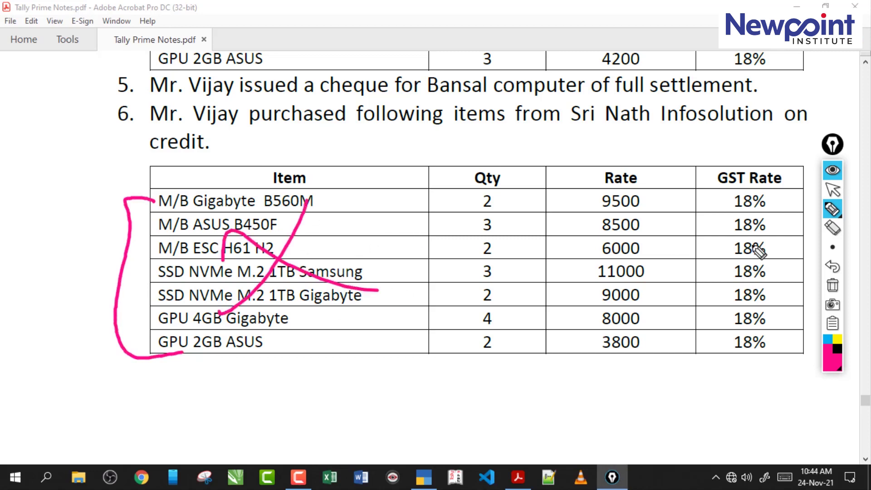
{"action": "left_click", "coordinate": [832, 284]}
Underline "purchased", mark and circle transaction 6's items and quantities, draw lines below the table, and clear all the markings
{"action": "left_click_drag", "start_coordinate": [245, 129], "coordinate": [382, 127]}
{"action": "mouse_move", "coordinate": [154, 203]}
{"action": "left_mouse_down"}
{"action": "mouse_move", "coordinate": [114, 356]}
{"action": "mouse_move", "coordinate": [192, 352]}
{"action": "left_mouse_up"}
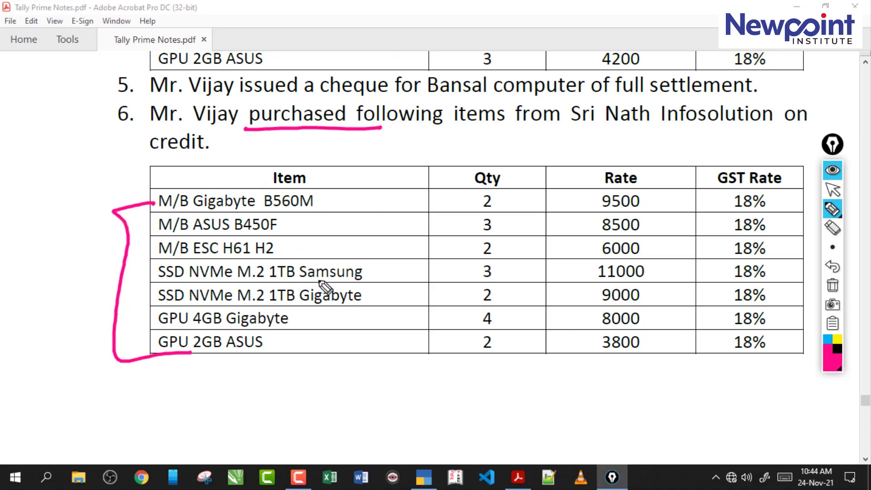
{"action": "mouse_move", "coordinate": [320, 200]}
{"action": "left_mouse_down"}
{"action": "mouse_move", "coordinate": [403, 319]}
{"action": "mouse_move", "coordinate": [321, 349]}
{"action": "left_mouse_up"}
{"action": "left_click_drag", "start_coordinate": [408, 282], "coordinate": [467, 274]}
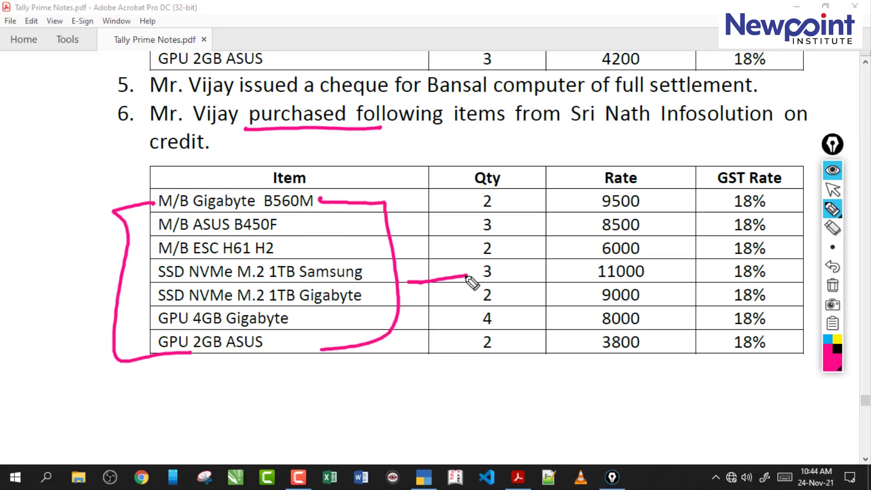
{"action": "left_click_drag", "start_coordinate": [394, 256], "coordinate": [469, 245]}
{"action": "left_click_drag", "start_coordinate": [394, 228], "coordinate": [469, 215]}
{"action": "mouse_move", "coordinate": [391, 199]}
{"action": "left_mouse_down"}
{"action": "mouse_move", "coordinate": [472, 193]}
{"action": "mouse_move", "coordinate": [517, 227]}
{"action": "mouse_move", "coordinate": [585, 232]}
{"action": "left_mouse_up"}
{"action": "left_click", "coordinate": [107, 181]}
{"action": "mouse_move", "coordinate": [106, 182]}
{"action": "left_mouse_down"}
{"action": "mouse_move", "coordinate": [663, 246]}
{"action": "mouse_move", "coordinate": [82, 353]}
{"action": "mouse_move", "coordinate": [202, 195]}
{"action": "left_mouse_up"}
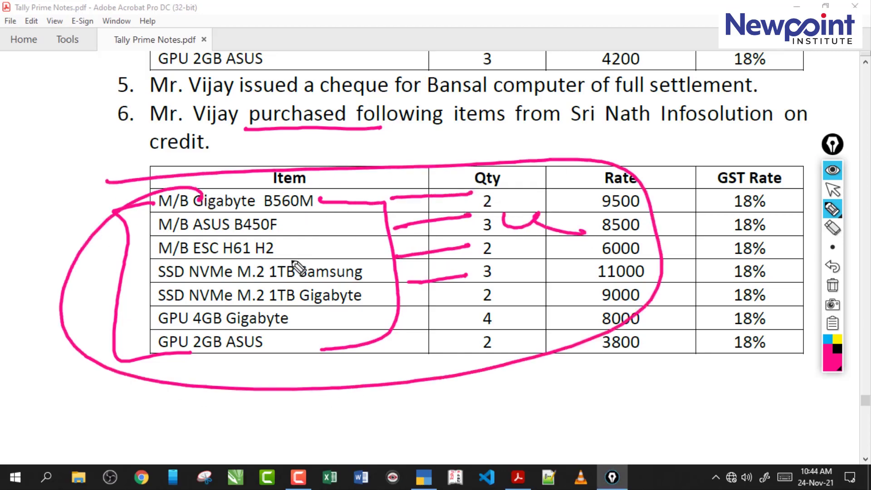
{"action": "left_click", "coordinate": [171, 413]}
{"action": "mouse_move", "coordinate": [181, 417]}
{"action": "left_mouse_down"}
{"action": "mouse_move", "coordinate": [292, 408]}
{"action": "mouse_move", "coordinate": [268, 422]}
{"action": "mouse_move", "coordinate": [185, 431]}
{"action": "mouse_move", "coordinate": [160, 429]}
{"action": "mouse_move", "coordinate": [165, 400]}
{"action": "left_mouse_up"}
{"action": "left_click_drag", "start_coordinate": [177, 423], "coordinate": [241, 427]}
{"action": "mouse_move", "coordinate": [320, 419]}
{"action": "left_mouse_down"}
{"action": "mouse_move", "coordinate": [424, 407]}
{"action": "mouse_move", "coordinate": [520, 413]}
{"action": "left_mouse_up"}
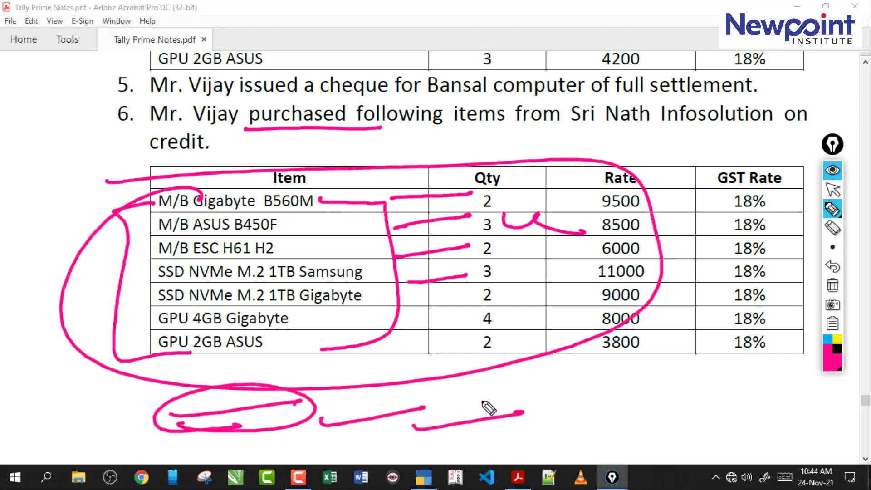
{"action": "left_click", "coordinate": [832, 285]}
Draw a bracket and a cross over transaction 6's item column again, and erase both
{"action": "mouse_move", "coordinate": [153, 201]}
{"action": "left_mouse_down"}
{"action": "mouse_move", "coordinate": [117, 339]}
{"action": "mouse_move", "coordinate": [149, 338]}
{"action": "left_mouse_up"}
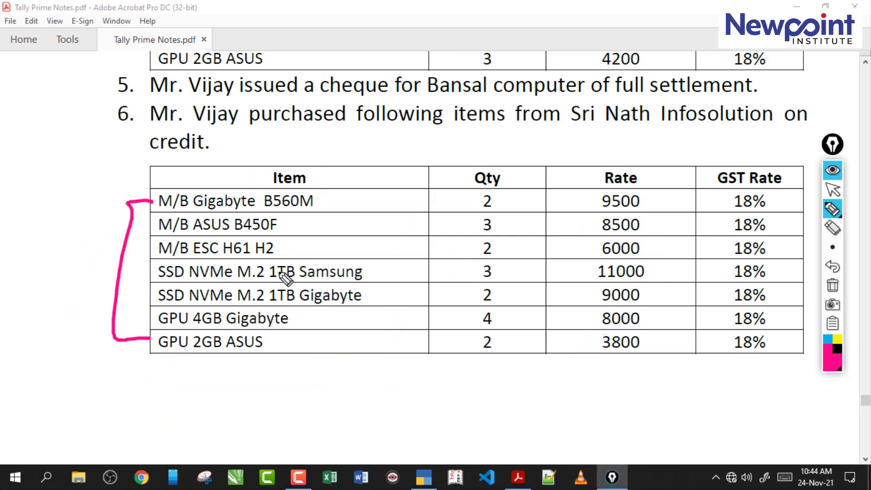
{"action": "left_click_drag", "start_coordinate": [306, 197], "coordinate": [227, 303]}
{"action": "left_click_drag", "start_coordinate": [231, 217], "coordinate": [294, 297]}
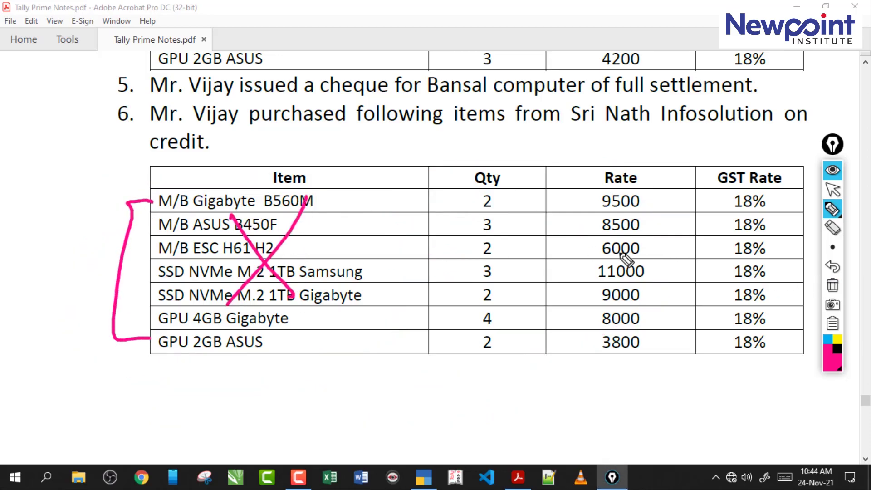
{"action": "left_click", "coordinate": [832, 285]}
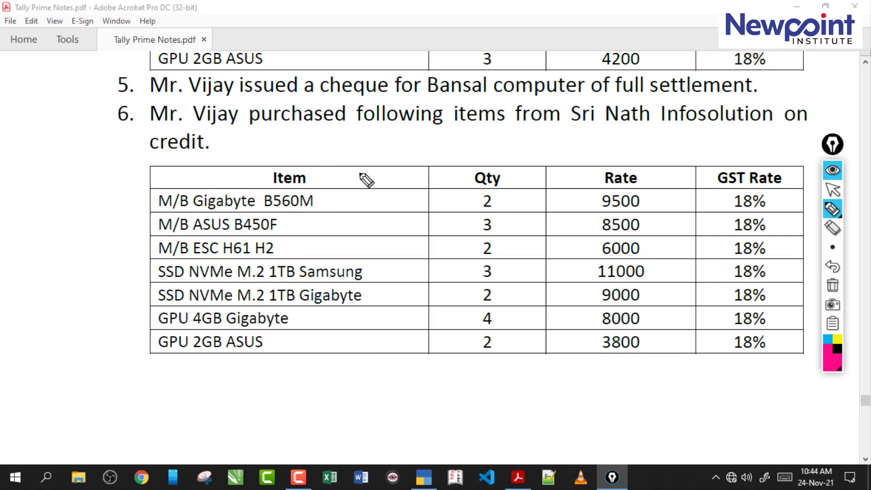
Underline "purchased" in transaction 6, handwrite C and S below it, and clear the markings
{"action": "mouse_move", "coordinate": [255, 129]}
{"action": "left_mouse_down"}
{"action": "mouse_move", "coordinate": [354, 131]}
{"action": "mouse_move", "coordinate": [373, 163]}
{"action": "mouse_move", "coordinate": [387, 167]}
{"action": "left_mouse_up"}
{"action": "left_click_drag", "start_coordinate": [391, 180], "coordinate": [385, 204]}
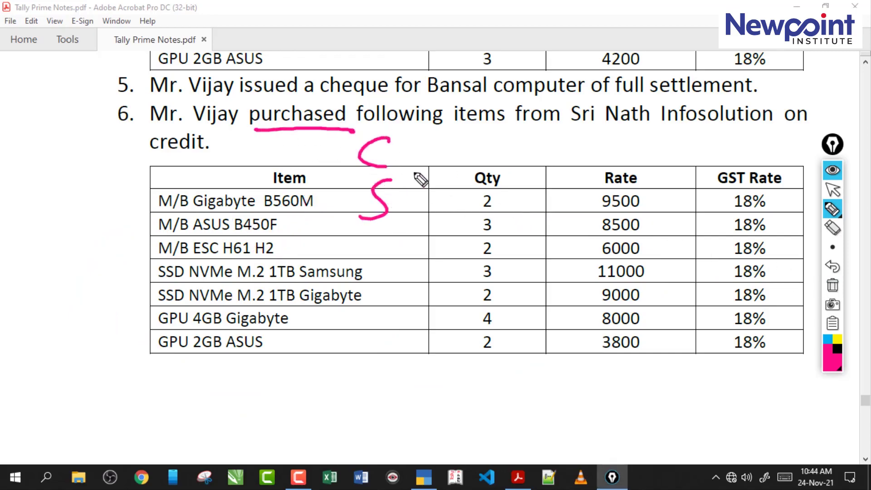
{"action": "left_click", "coordinate": [832, 284]}
Underline "Sri Nath Infosolution" and "on credit", add a handwritten note, clear the markings, and switch back to TallyPrime
{"action": "left_click_drag", "start_coordinate": [573, 130], "coordinate": [732, 132]}
{"action": "mouse_move", "coordinate": [637, 145]}
{"action": "left_mouse_down"}
{"action": "mouse_move", "coordinate": [635, 161]}
{"action": "mouse_move", "coordinate": [694, 156]}
{"action": "mouse_move", "coordinate": [723, 163]}
{"action": "mouse_move", "coordinate": [812, 123]}
{"action": "left_mouse_up"}
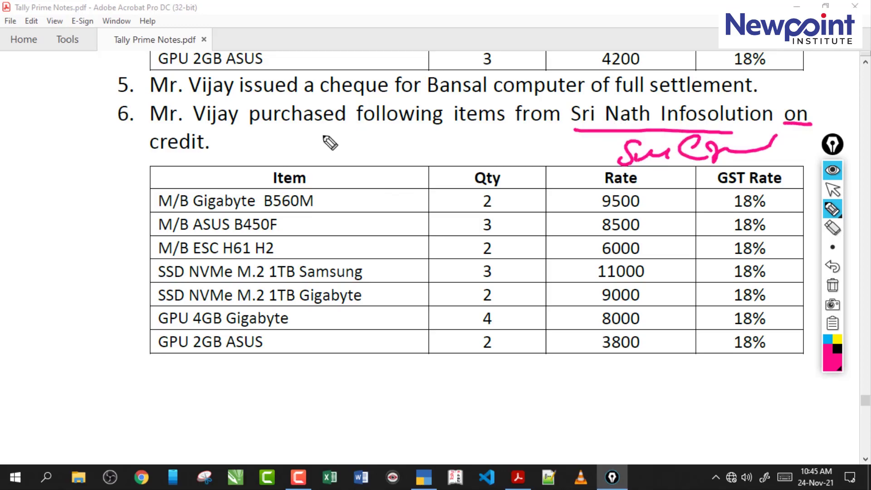
{"action": "left_click_drag", "start_coordinate": [154, 159], "coordinate": [234, 148]}
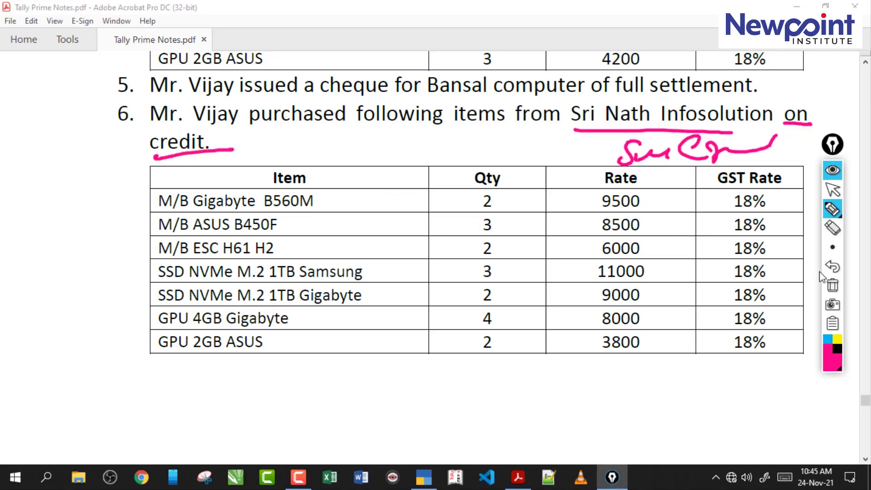
{"action": "left_click", "coordinate": [832, 285]}
{"action": "left_click", "coordinate": [832, 189]}
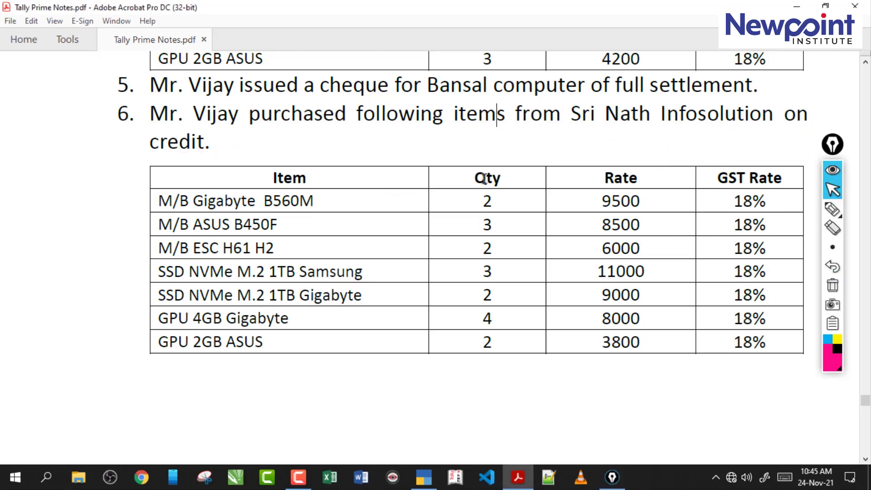
{"action": "left_click", "coordinate": [422, 432]}
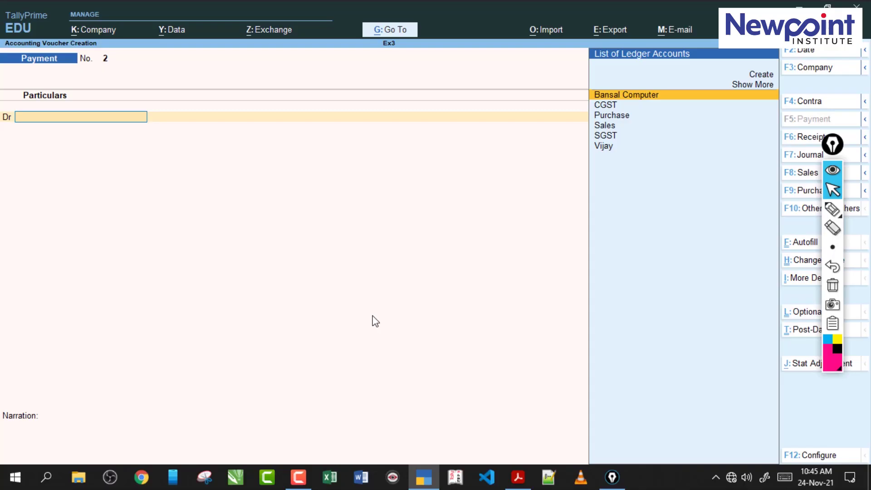
Open a purchase voucher, leave the supplier invoice details blank, and start creating a new ledger for the party account
{"action": "left_click", "coordinate": [799, 193]}
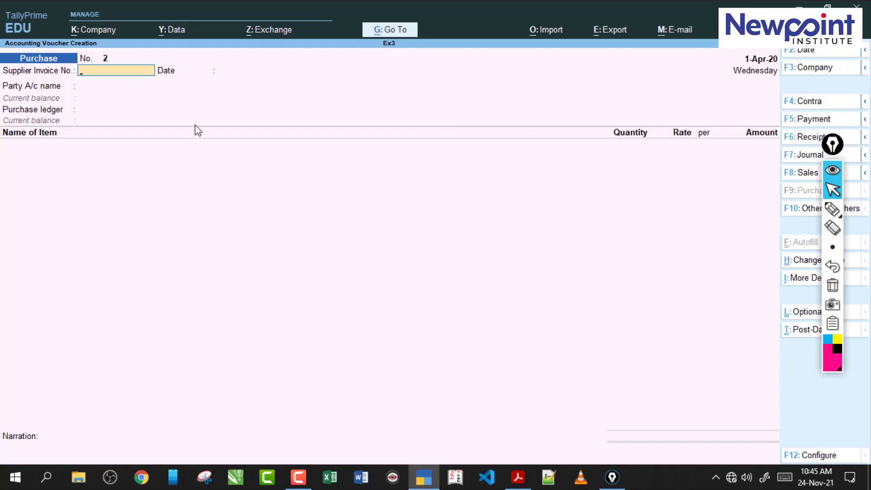
{"action": "key", "text": "Return"}
{"action": "key", "text": "Return"}
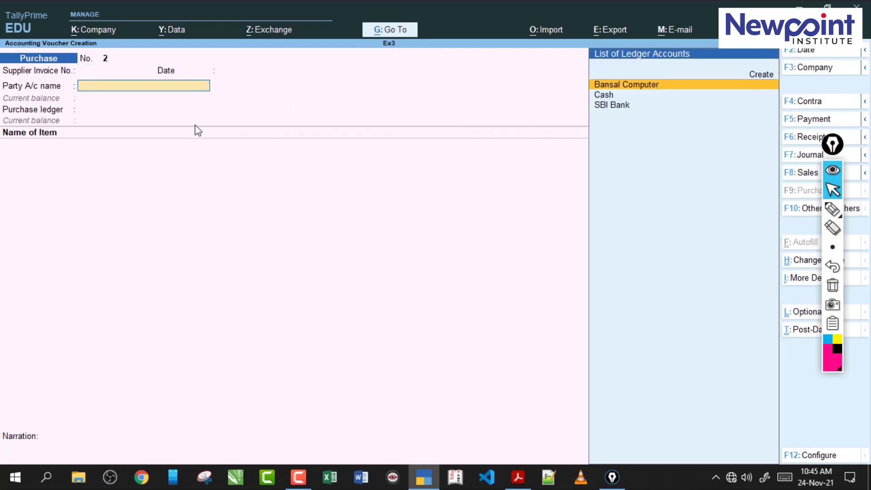
{"action": "key", "text": "alt+c"}
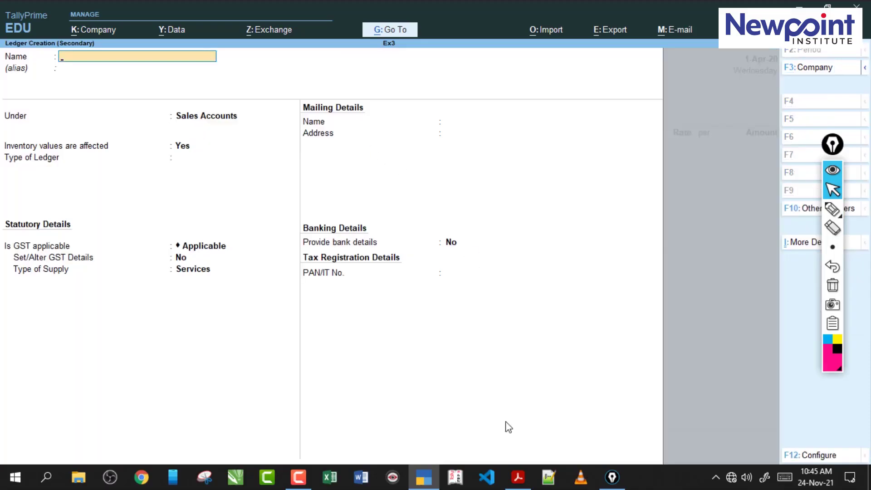
Copy "Sri Nath Infosolution" from transaction 6 in the Tally Prime Notes PDF and paste it as the new ledger's name in TallyPrime
{"action": "left_click", "coordinate": [515, 476]}
{"action": "left_click_drag", "start_coordinate": [571, 114], "coordinate": [773, 115]}
{"action": "key", "text": "ctrl+c"}
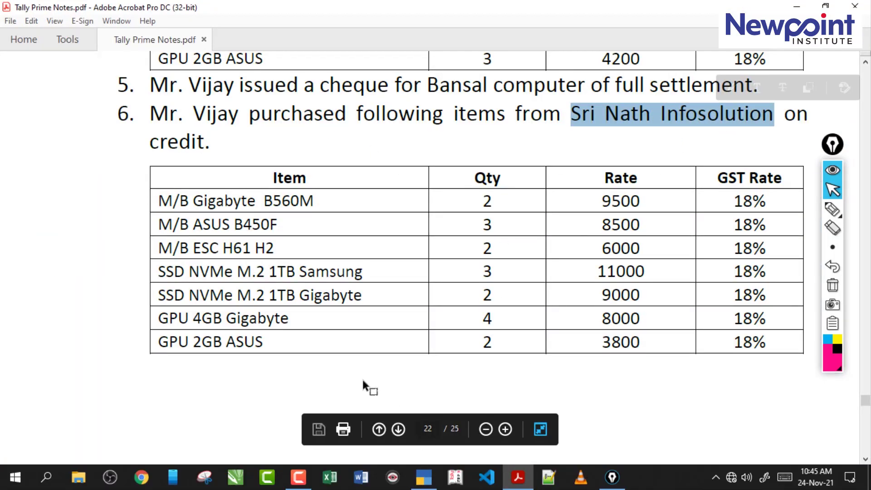
{"action": "left_click", "coordinate": [423, 477]}
{"action": "key", "text": "ctrl+alt+v"}
{"action": "key", "text": "Return"}
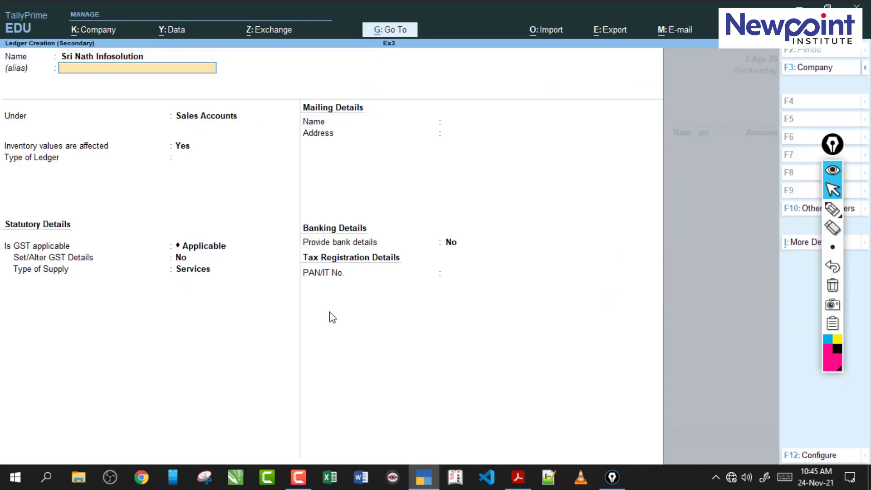
Leave the alias blank and place the Sri Nath Infosolution ledger under the Sundry Creditors group
{"action": "key", "text": "Return"}
{"action": "type", "text": "S"}
{"action": "key", "text": "Down"}
{"action": "key", "text": "Down"}
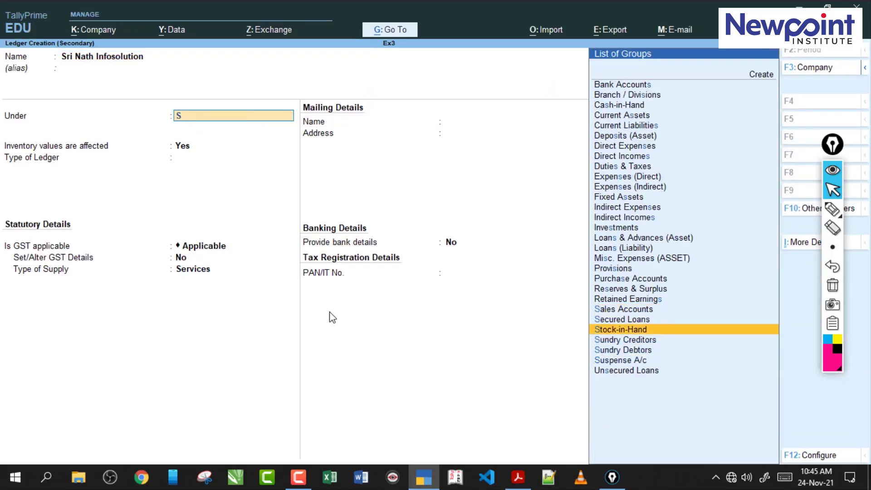
{"action": "key", "text": "Down"}
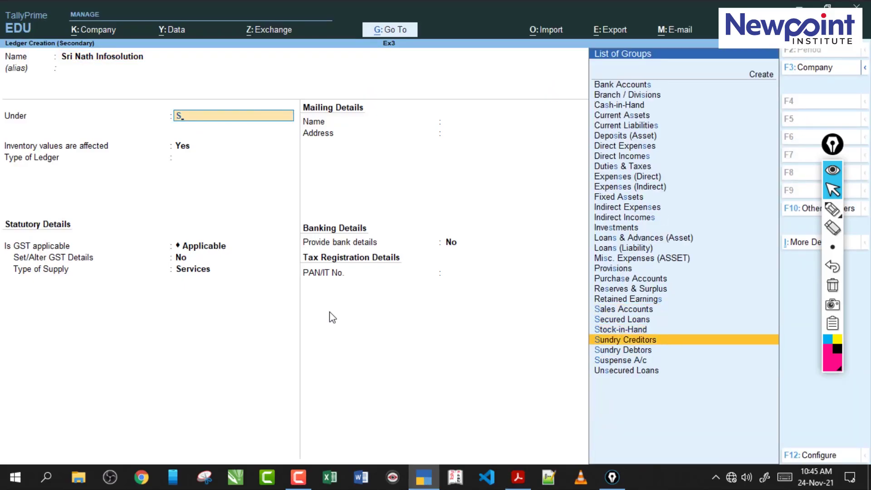
{"action": "key", "text": "Return"}
Keep the remaining ledger defaults, leave GSTIN/UIN blank, save the ledger, and accept the supplier's party details in the voucher
{"action": "key", "text": "Return"}
{"action": "key", "text": "Return"}
{"action": "key", "text": "Return"}
{"action": "key", "text": "Return"}
{"action": "key", "text": "Return"}
{"action": "key", "text": "Return"}
{"action": "key", "text": "Return"}
{"action": "key", "text": "Return"}
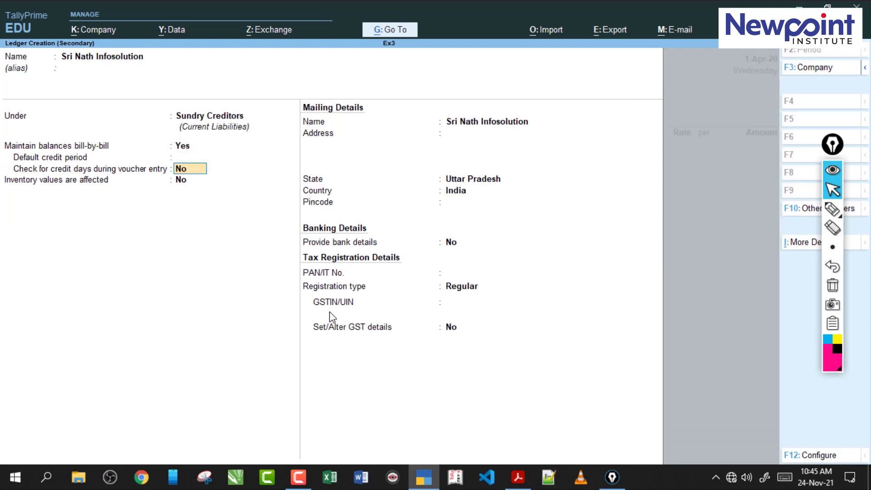
{"action": "key", "text": "Return"}
{"action": "key", "text": "Return"}
{"action": "key", "text": "Return"}
{"action": "key", "text": "Return"}
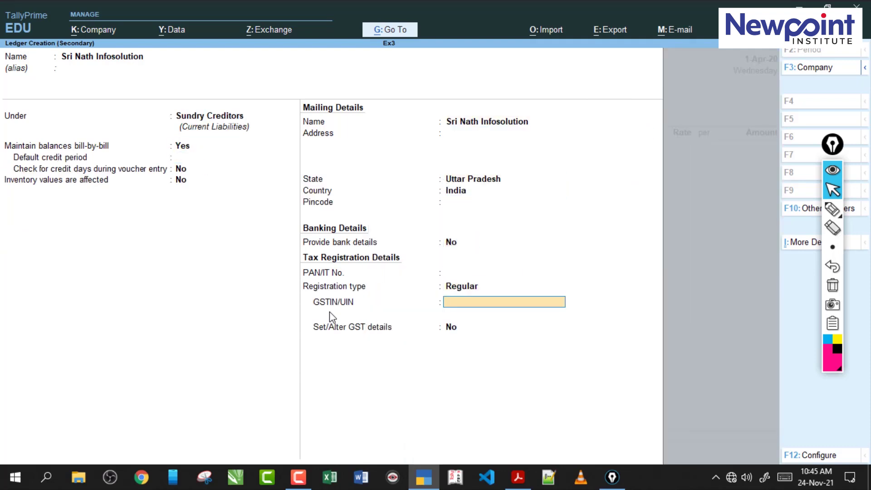
{"action": "key", "text": "Return"}
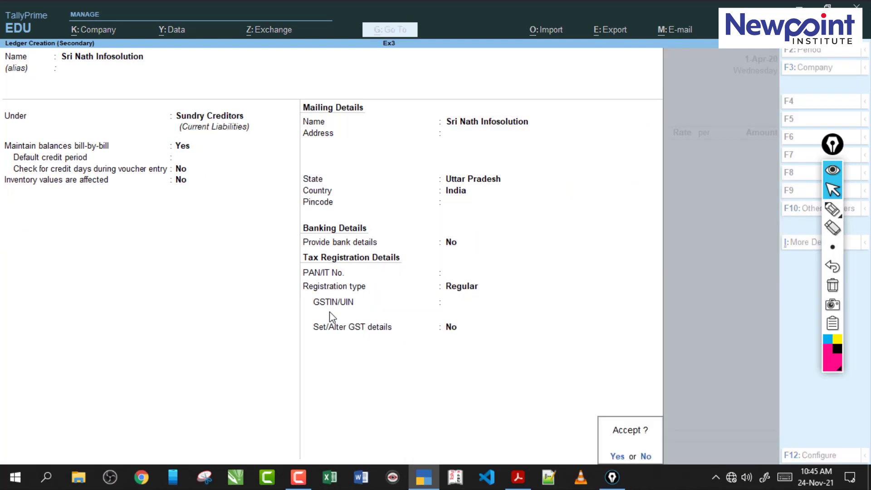
{"action": "key", "text": "Return"}
{"action": "key", "text": "ctrl+a"}
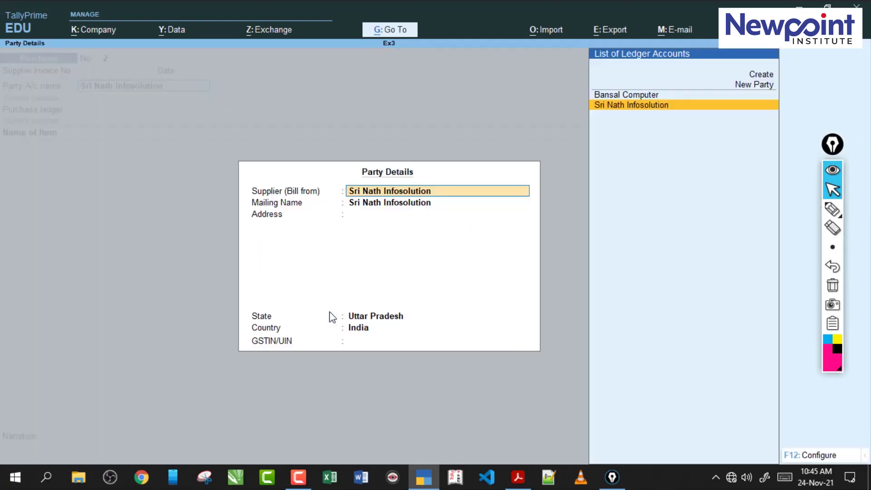
{"action": "key", "text": "ctrl+a"}
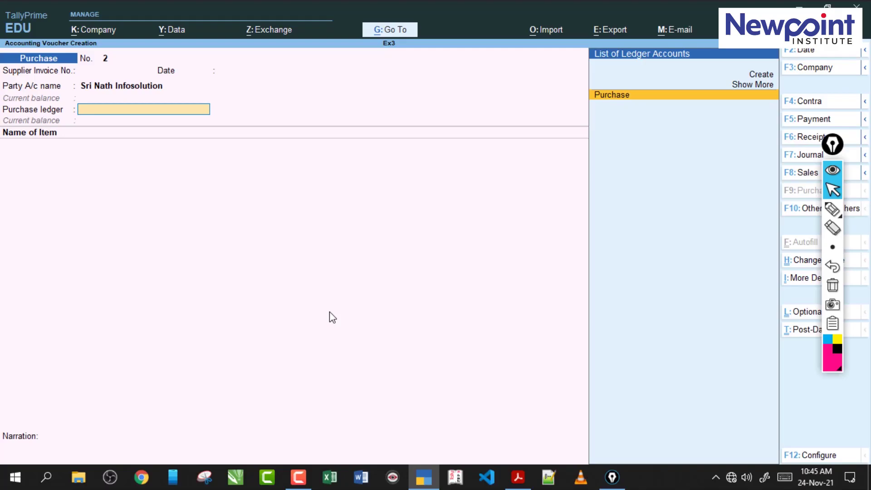
Choose Purchase as the purchase ledger and set its tax classification to Purchase Taxable
{"action": "key", "text": "Return"}
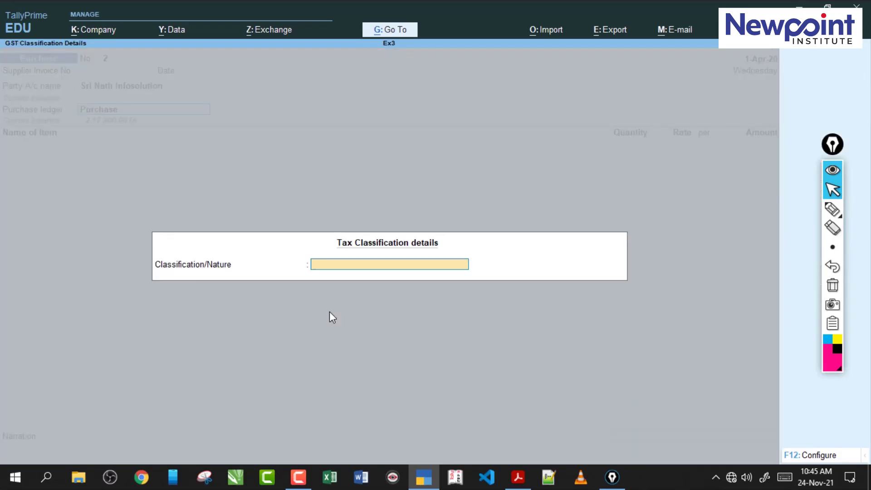
{"action": "type", "text": "P"}
{"action": "key", "text": "Down"}
{"action": "key", "text": "Down"}
{"action": "key", "text": "Down"}
{"action": "key", "text": "Down"}
{"action": "key", "text": "Down"}
{"action": "key", "text": "Down"}
{"action": "key", "text": "Down"}
{"action": "key", "text": "Down"}
{"action": "key", "text": "Down"}
{"action": "key", "text": "Down"}
{"action": "key", "text": "Down"}
{"action": "key", "text": "Down"}
{"action": "key", "text": "Down"}
{"action": "key", "text": "Down"}
{"action": "key", "text": "Down"}
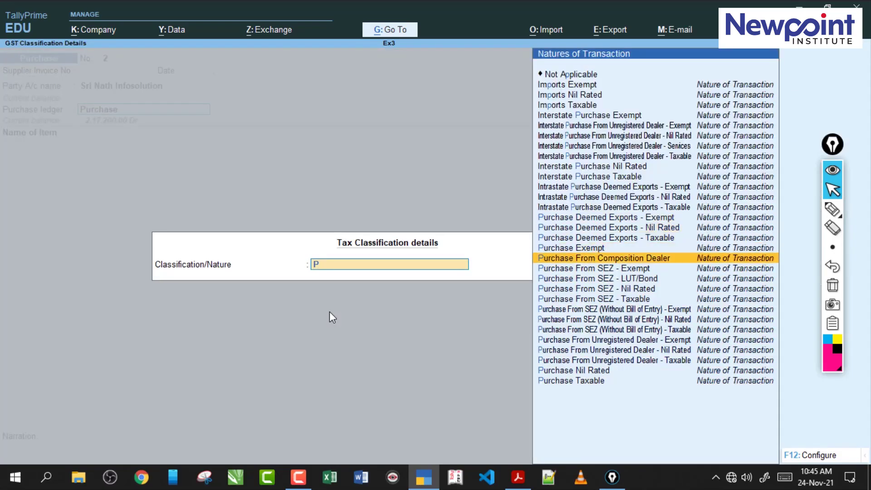
{"action": "key", "text": "Down"}
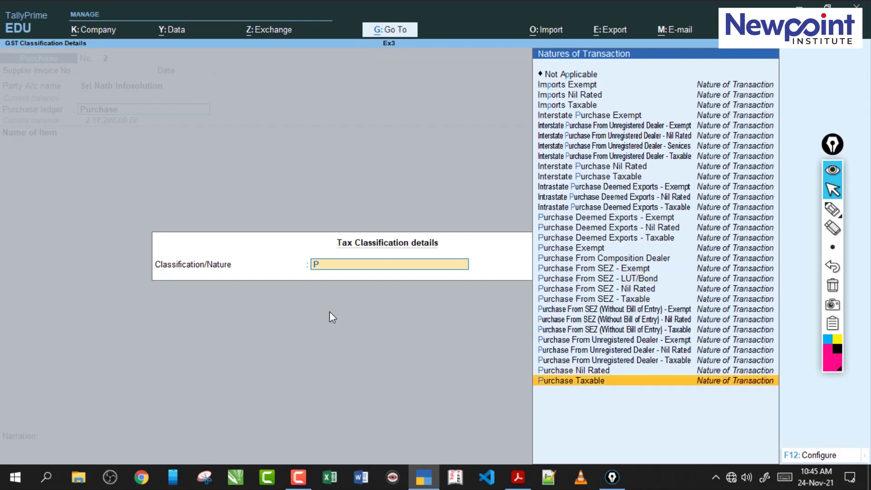
{"action": "key", "text": "Return"}
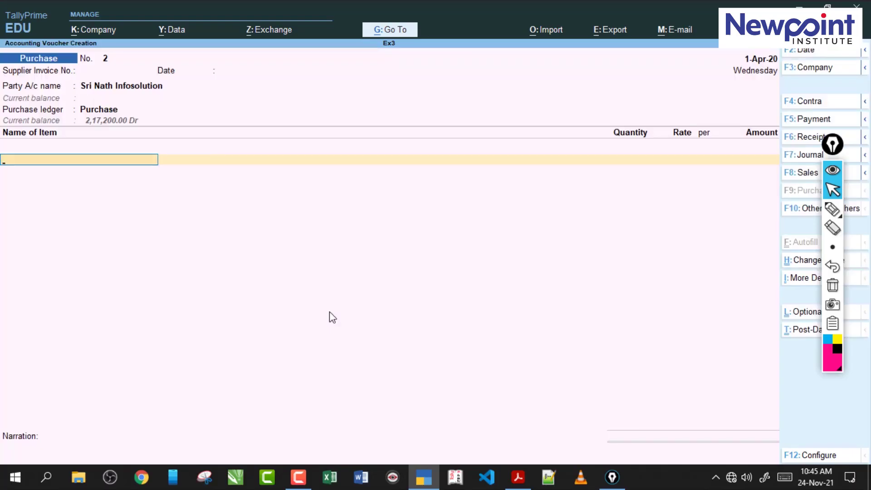
Check the first item row of transaction 6 in the PDF and select M/B Gigabyte B560M as the voucher's first item
{"action": "key", "text": "alt+Tab"}
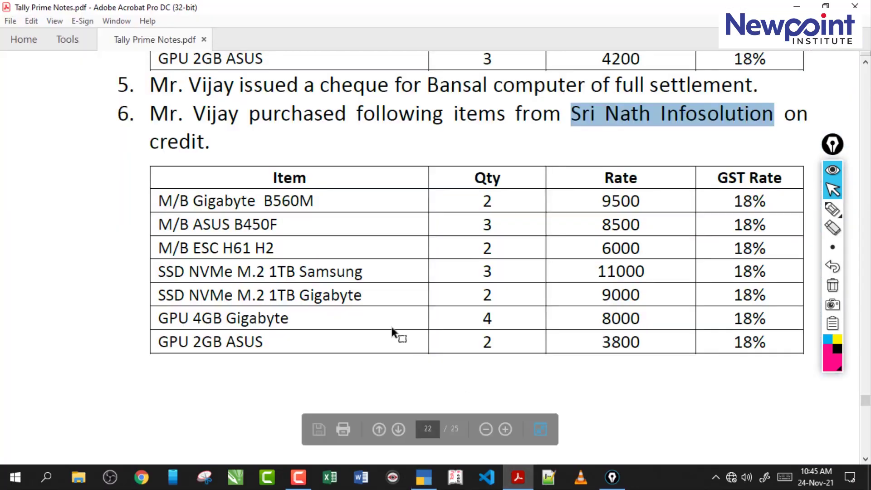
{"action": "left_click_drag", "start_coordinate": [164, 204], "coordinate": [301, 208]}
{"action": "left_click", "coordinate": [428, 213]}
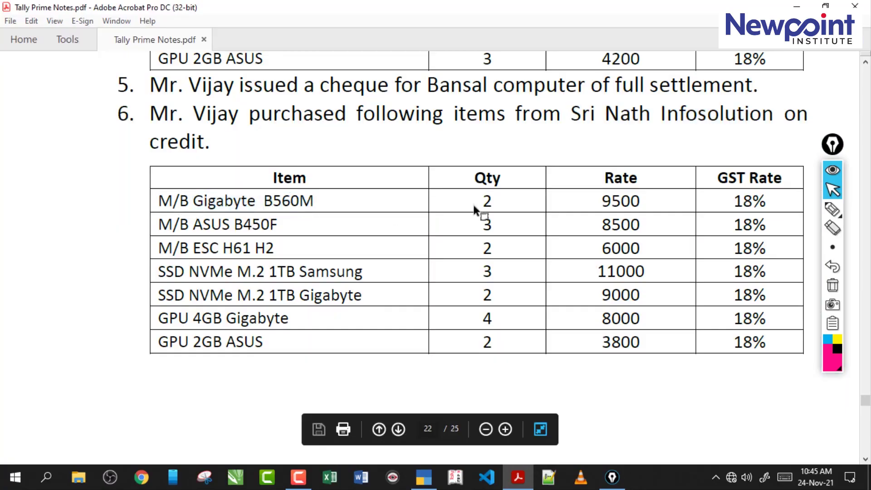
{"action": "left_click_drag", "start_coordinate": [478, 200], "coordinate": [496, 201]}
{"action": "left_click", "coordinate": [591, 201]}
{"action": "key", "text": "alt+Tab"}
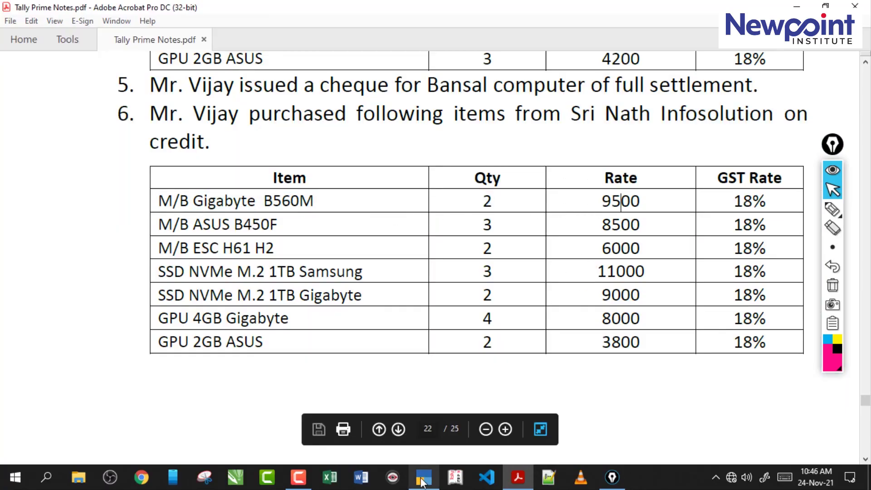
{"action": "type", "text": "M"}
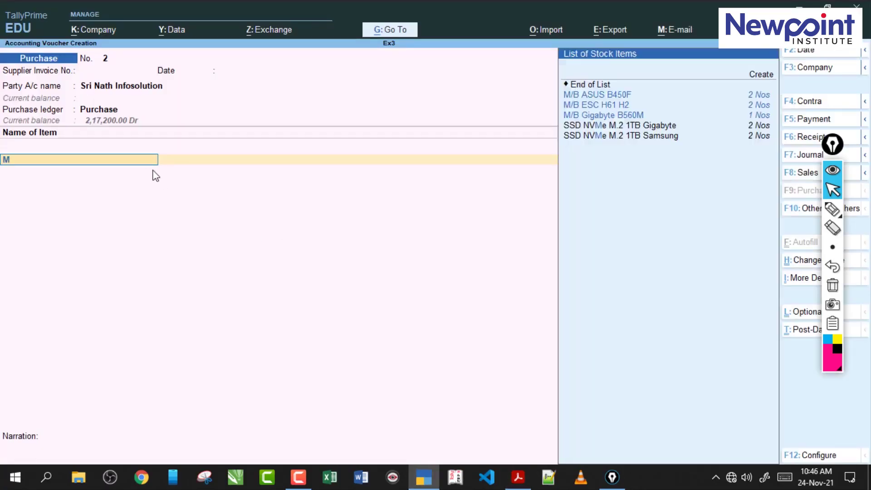
{"action": "key", "text": "Down"}
{"action": "key", "text": "Down"}
{"action": "key", "text": "Down"}
{"action": "key", "text": "Return"}
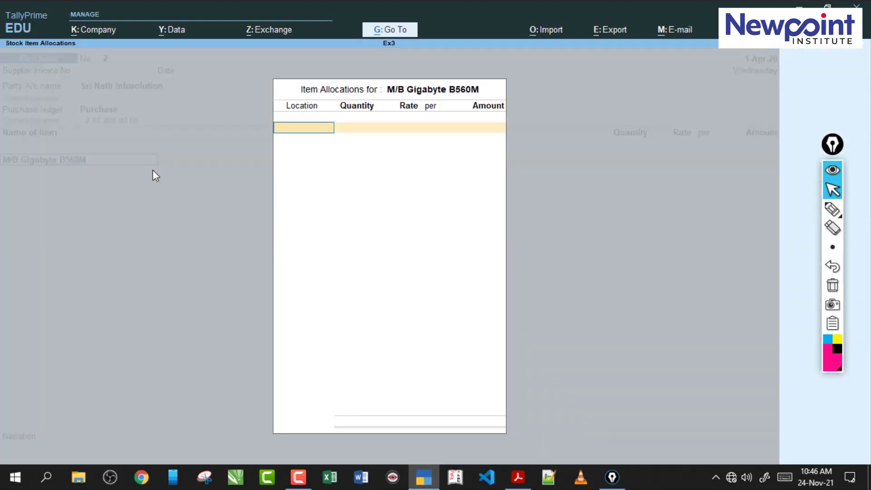
{"action": "key", "text": "Escape"}
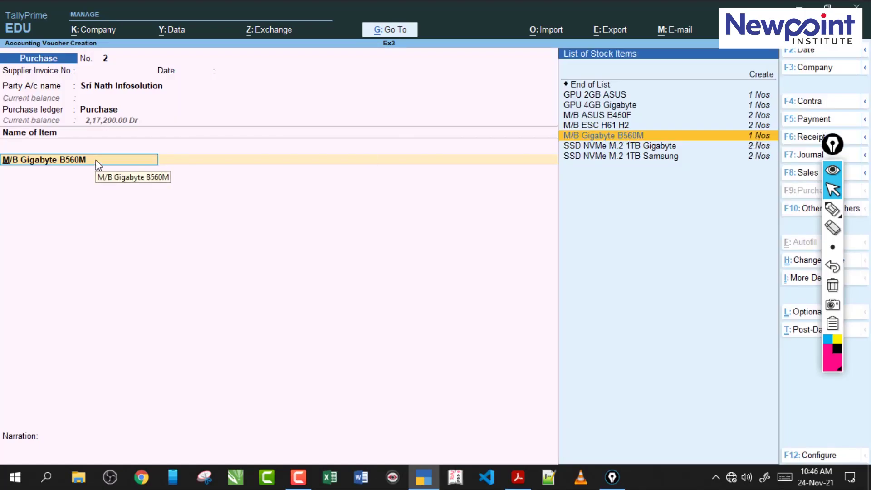
Allocate 2 Nos of M/B Gigabyte B560M to location LMP at a rate of 9,500 and accept the item line
{"action": "key", "text": "Return"}
{"action": "type", "text": "L"}
{"action": "key", "text": "Return"}
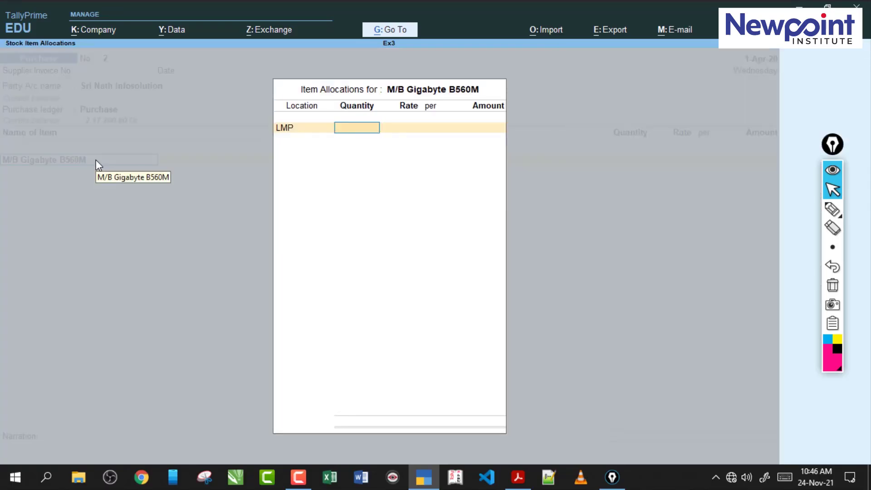
{"action": "key", "text": "Return"}
{"action": "type", "text": "9,"}
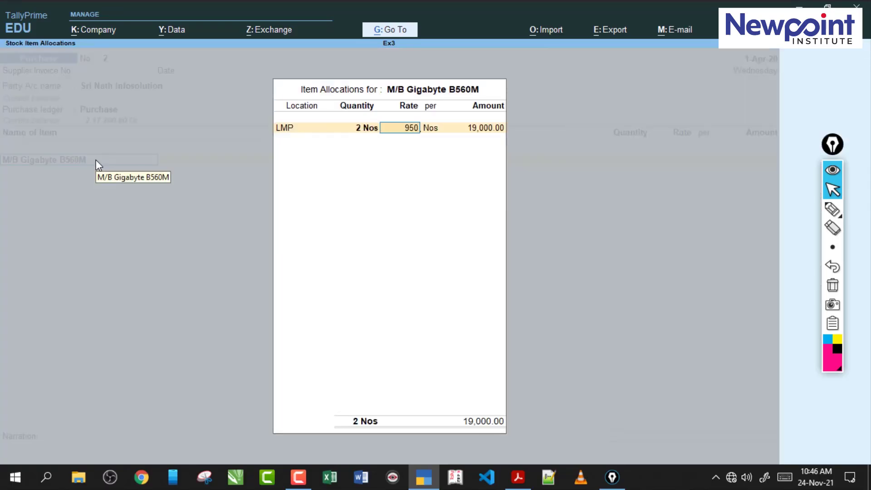
{"action": "type", "text": "500"}
{"action": "key", "text": "Return"}
{"action": "key", "text": "Return"}
{"action": "key", "text": "Return"}
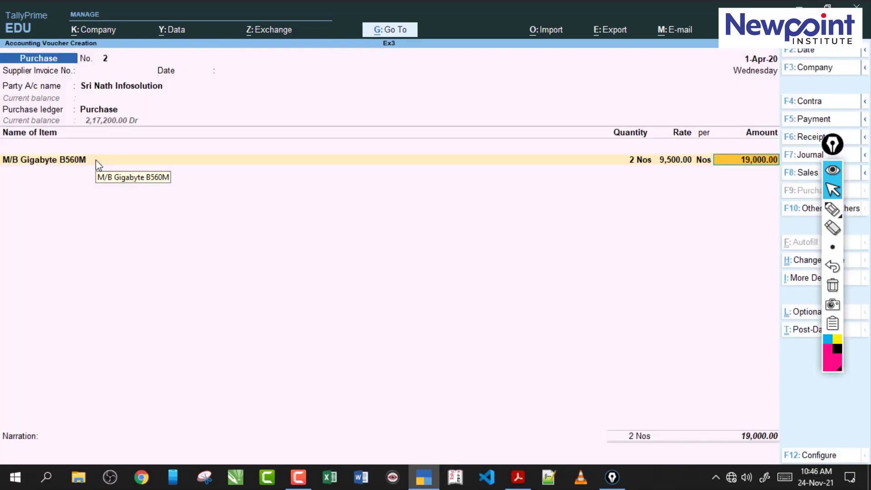
{"action": "key", "text": "Return"}
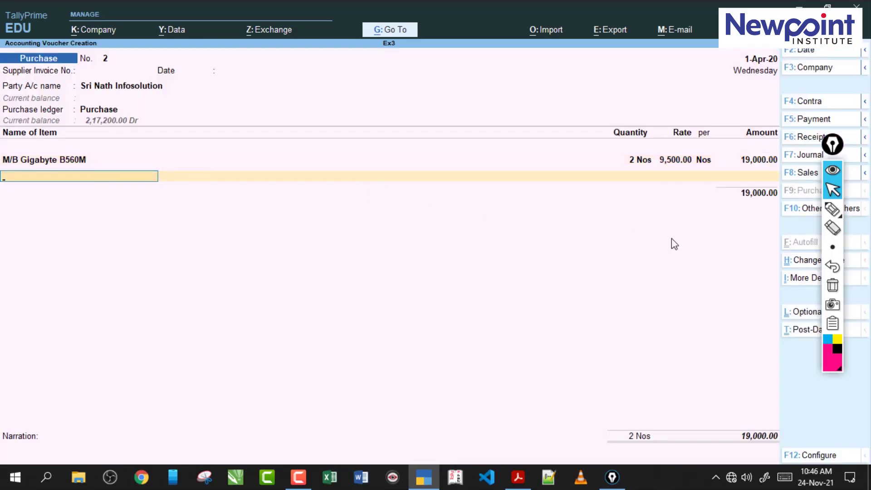
Check the second item row of transaction 6 in the PDF and add M/B ASUS B450F as the voucher's second item
{"action": "left_click", "coordinate": [518, 476]}
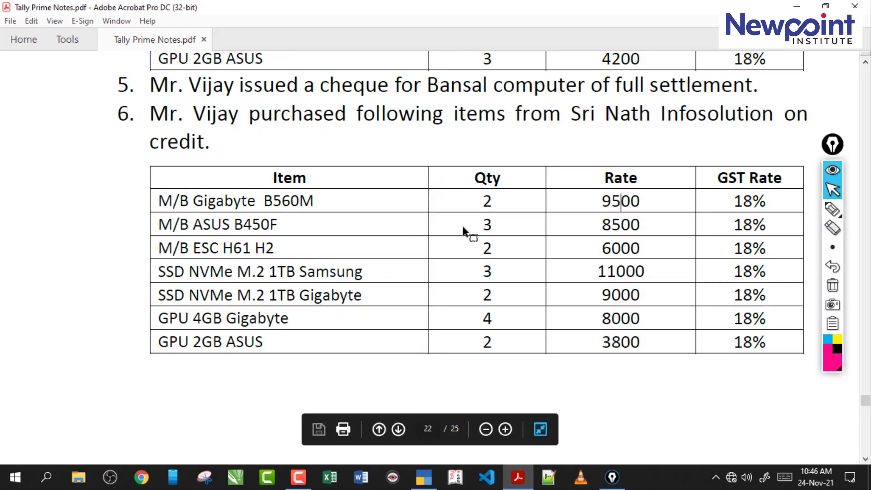
{"action": "left_click", "coordinate": [424, 476]}
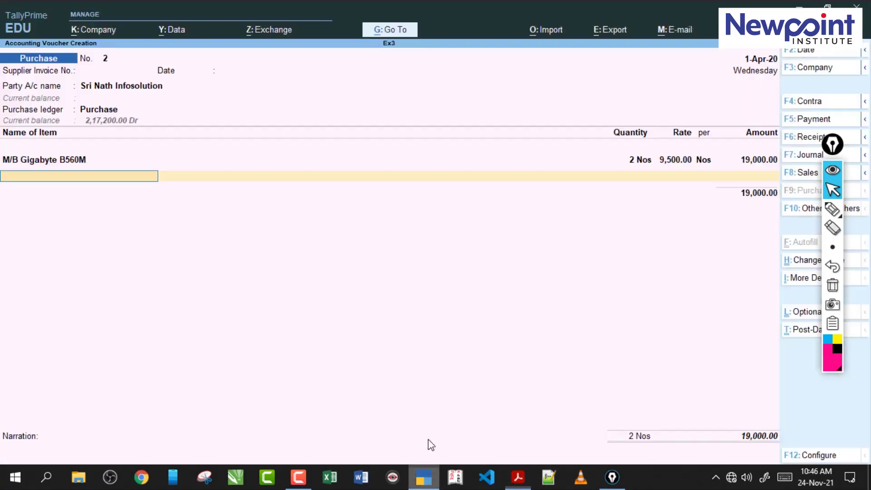
{"action": "key", "text": "Up"}
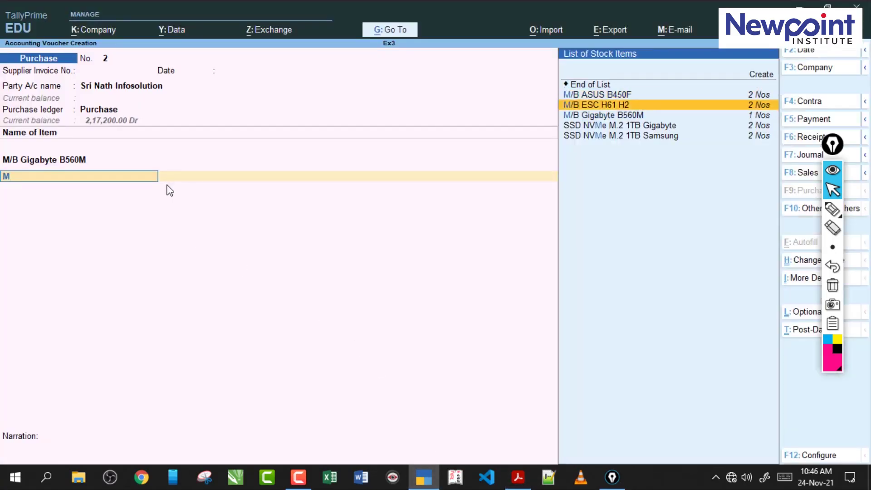
{"action": "key", "text": "Up"}
{"action": "key", "text": "Return"}
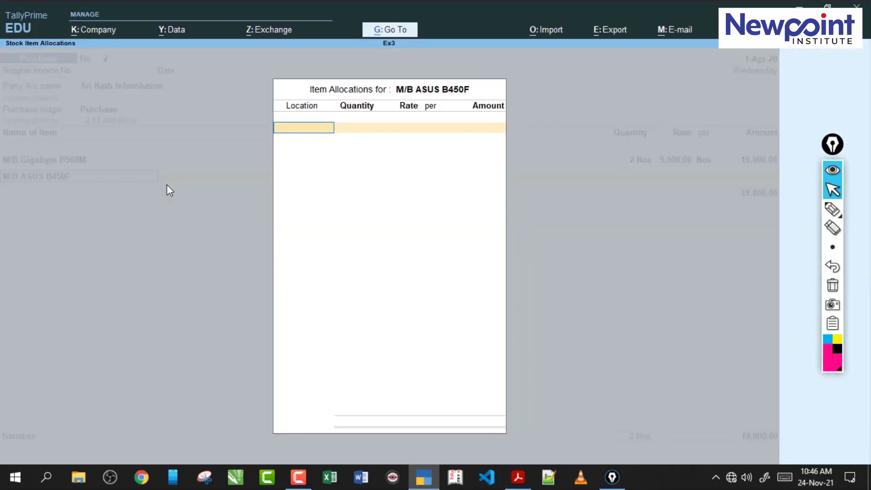
Allocate 3 Nos of M/B ASUS B450F to location LMP, check the rate against the PDF, and accept it at 8,500
{"action": "type", "text": "lm"}
{"action": "key", "text": "Return"}
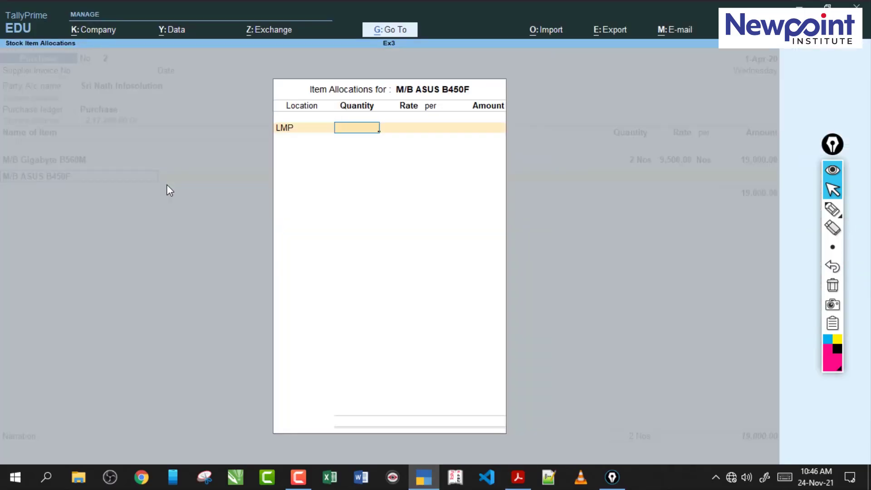
{"action": "type", "text": "3"}
{"action": "key", "text": "Return"}
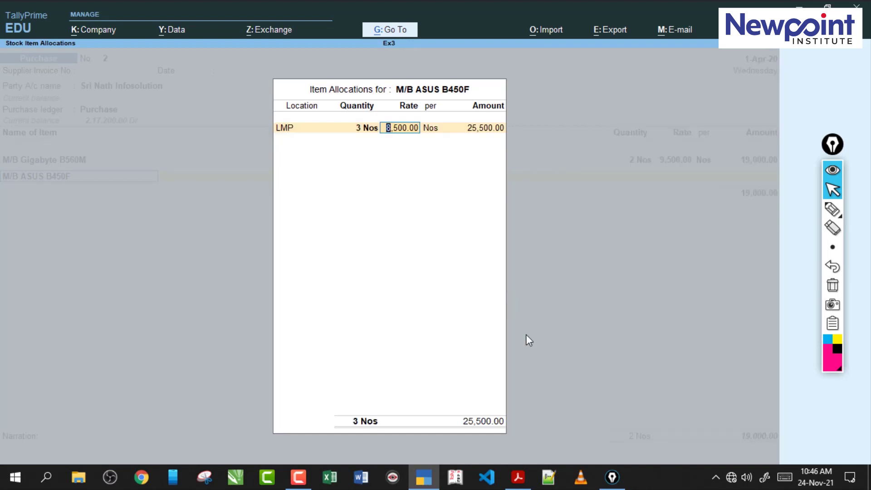
{"action": "left_click", "coordinate": [519, 483]}
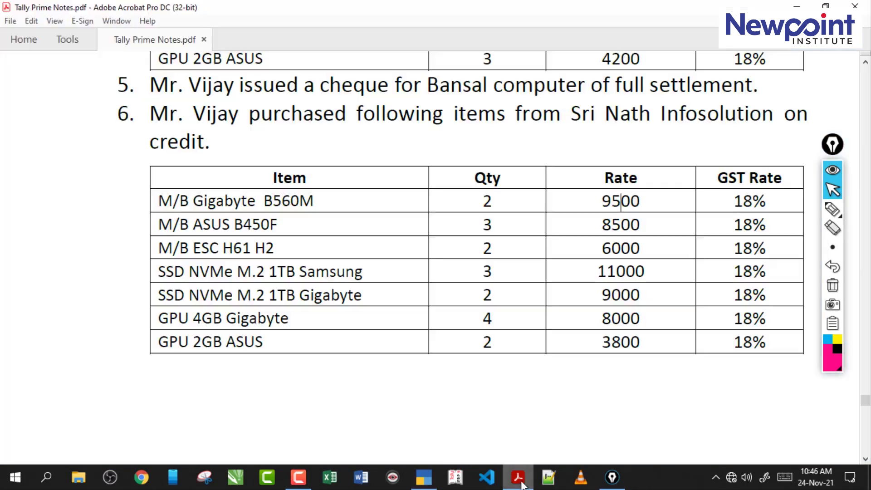
{"action": "left_click", "coordinate": [520, 482]}
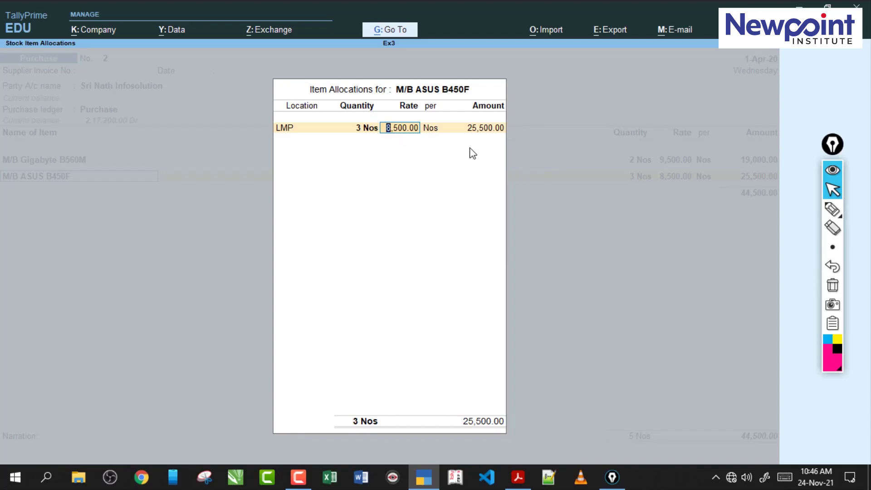
{"action": "key", "text": "Return"}
{"action": "key", "text": "Return"}
{"action": "key", "text": "Return"}
{"action": "key", "text": "Return"}
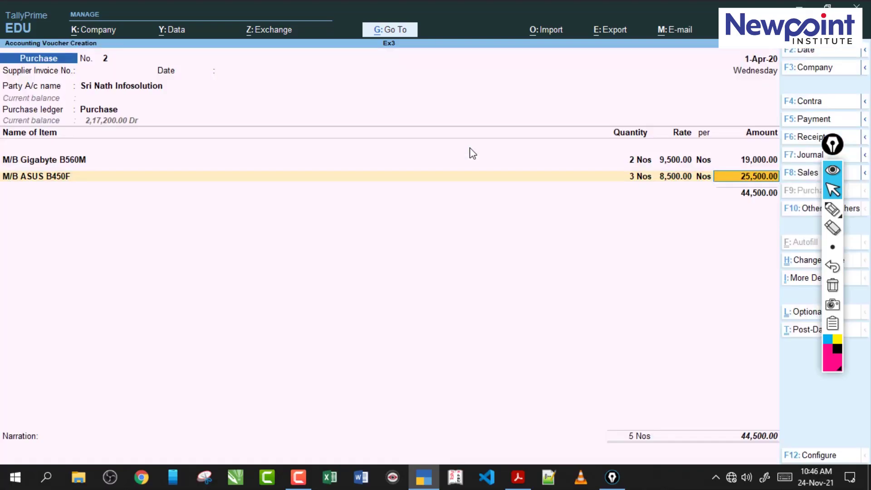
Sketch headed columns with wavy and straight lines in pink over the purchase voucher, and clear the drawing
{"action": "left_click", "coordinate": [832, 208]}
{"action": "mouse_move", "coordinate": [317, 52]}
{"action": "left_mouse_down"}
{"action": "mouse_move", "coordinate": [315, 82]}
{"action": "mouse_move", "coordinate": [319, 64]}
{"action": "left_mouse_up"}
{"action": "left_click_drag", "start_coordinate": [284, 95], "coordinate": [371, 84]}
{"action": "mouse_move", "coordinate": [530, 31]}
{"action": "left_mouse_down"}
{"action": "mouse_move", "coordinate": [535, 69]}
{"action": "mouse_move", "coordinate": [506, 68]}
{"action": "left_mouse_up"}
{"action": "left_click_drag", "start_coordinate": [474, 94], "coordinate": [581, 83]}
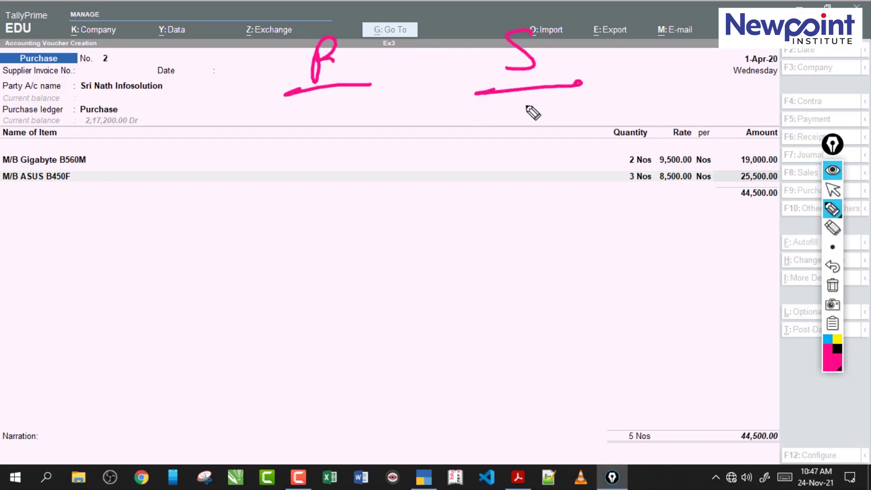
{"action": "mouse_move", "coordinate": [498, 107]}
{"action": "left_mouse_down"}
{"action": "mouse_move", "coordinate": [522, 179]}
{"action": "mouse_move", "coordinate": [520, 239]}
{"action": "left_mouse_up"}
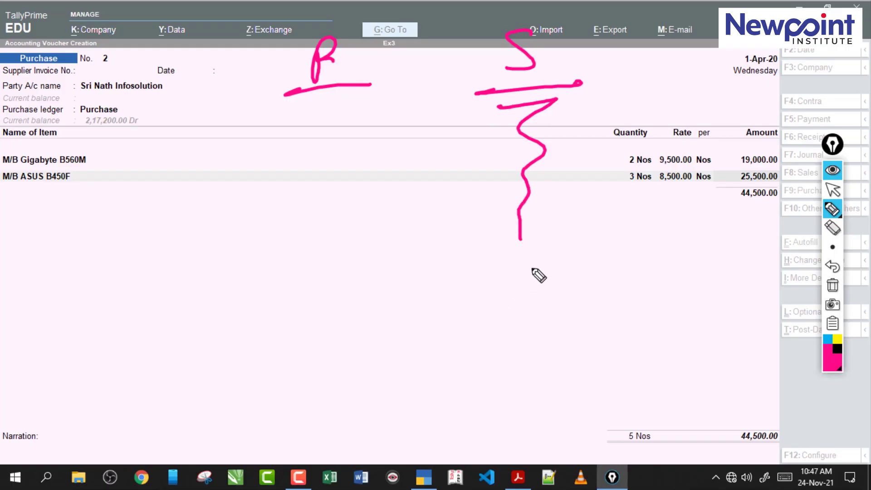
{"action": "left_click_drag", "start_coordinate": [499, 280], "coordinate": [563, 269]}
{"action": "left_click_drag", "start_coordinate": [501, 299], "coordinate": [576, 291]}
{"action": "left_click_drag", "start_coordinate": [500, 325], "coordinate": [583, 313]}
{"action": "left_click_drag", "start_coordinate": [507, 349], "coordinate": [582, 343]}
{"action": "left_click_drag", "start_coordinate": [496, 377], "coordinate": [594, 359]}
{"action": "left_click_drag", "start_coordinate": [503, 391], "coordinate": [561, 380]}
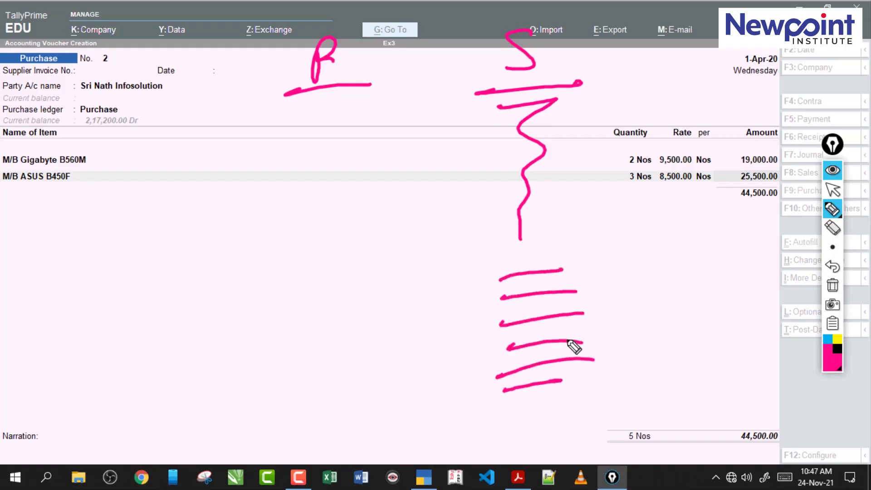
{"action": "mouse_move", "coordinate": [683, 32]}
{"action": "left_mouse_down"}
{"action": "mouse_move", "coordinate": [666, 67]}
{"action": "mouse_move", "coordinate": [739, 72]}
{"action": "left_mouse_up"}
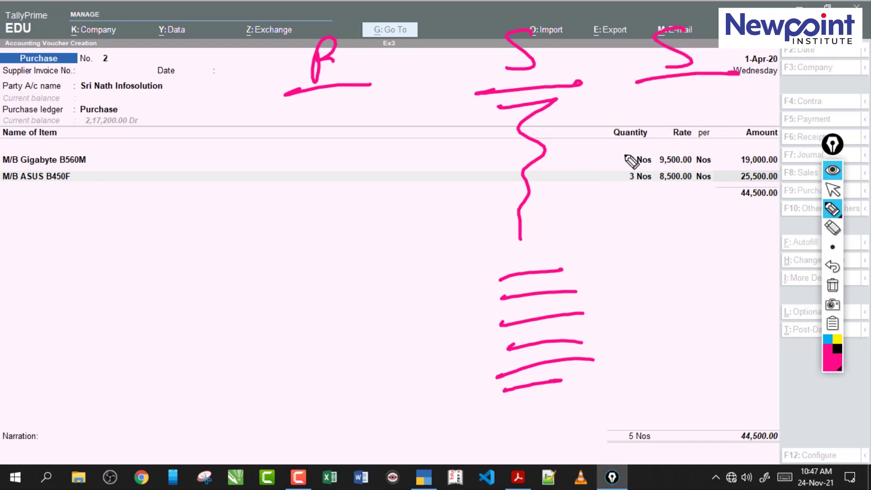
{"action": "left_click_drag", "start_coordinate": [547, 256], "coordinate": [571, 332]}
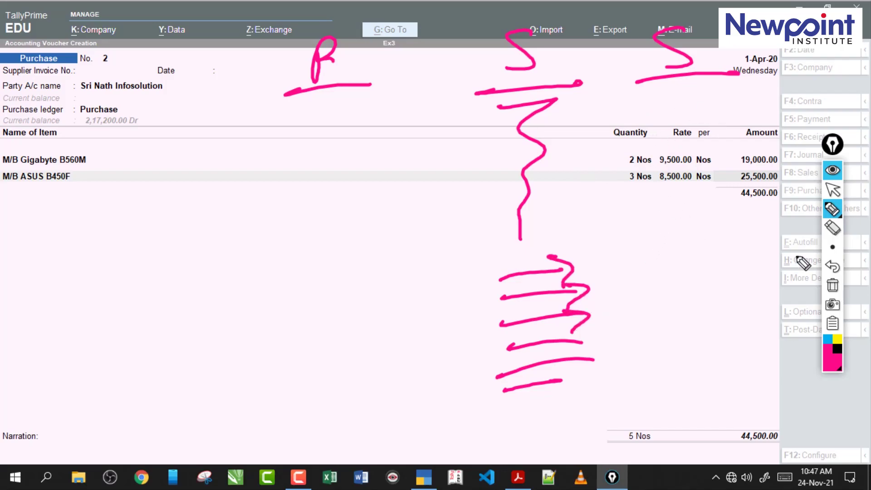
{"action": "left_click", "coordinate": [832, 285]}
{"action": "left_click", "coordinate": [832, 190]}
Reopen the M/B ASUS B450F line and re-accept its allocation of 3 Nos at location LMP and rate 8,500
{"action": "double_click", "coordinate": [133, 180]}
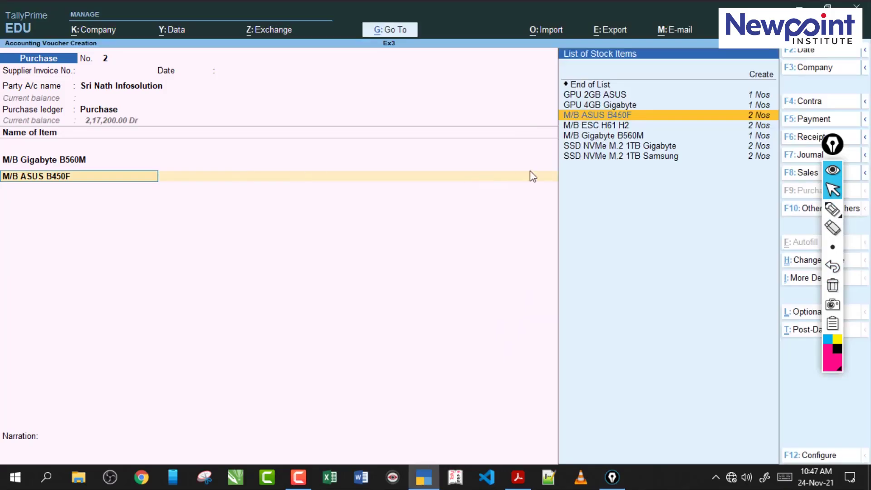
{"action": "key", "text": "Return"}
{"action": "key", "text": "Return"}
{"action": "key", "text": "Return"}
{"action": "key", "text": "Return"}
{"action": "key", "text": "Return"}
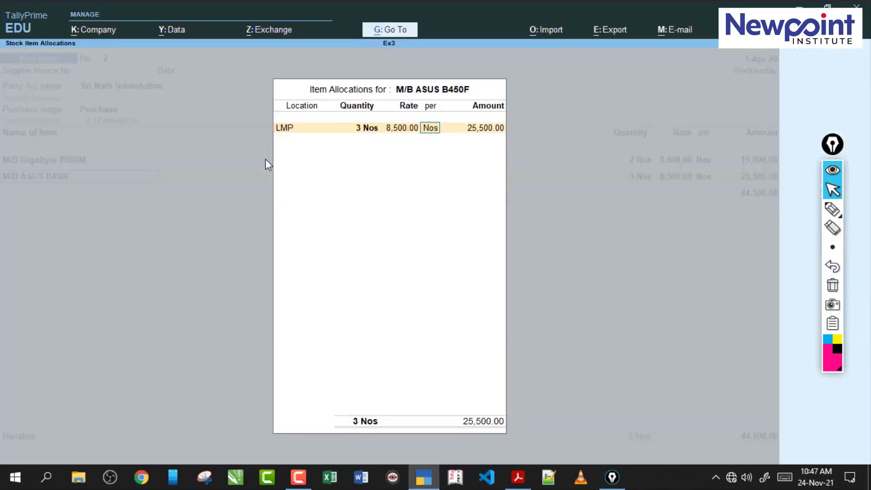
{"action": "key", "text": "Return"}
{"action": "key", "text": "Return"}
{"action": "key", "text": "Return"}
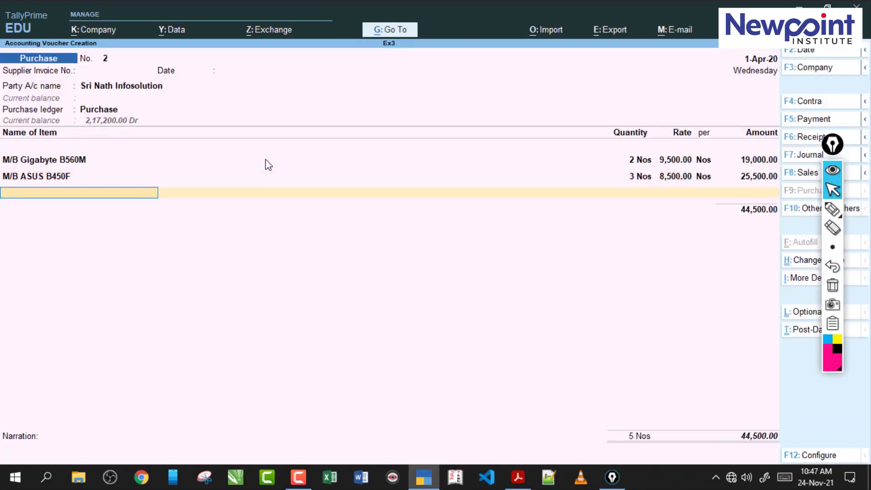
Check the third item row of transaction 6 in the PDF and add M/B ESC H61 H2 as the voucher's third item
{"action": "left_click", "coordinate": [518, 477]}
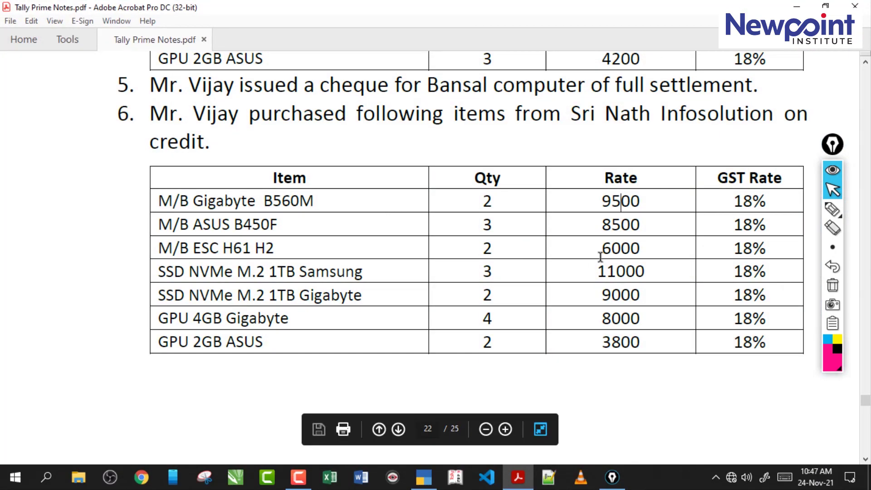
{"action": "left_click", "coordinate": [423, 477]}
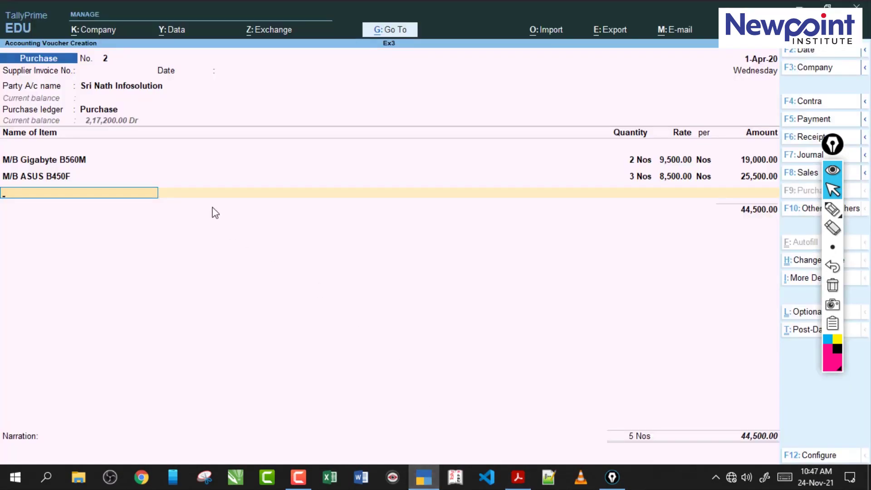
{"action": "type", "text": "M"}
{"action": "key", "text": "Down"}
{"action": "key", "text": "Down"}
{"action": "key", "text": "Return"}
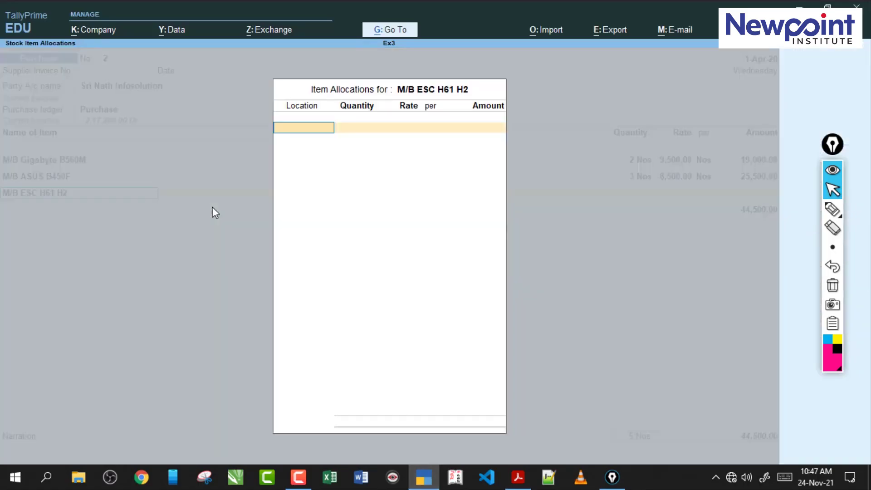
Allocate 2 Nos of M/B ESC H61 H2 to location LMP, checking the PDF, and accept the rate of 6,000
{"action": "type", "text": "Lmp"}
{"action": "key", "text": "Return"}
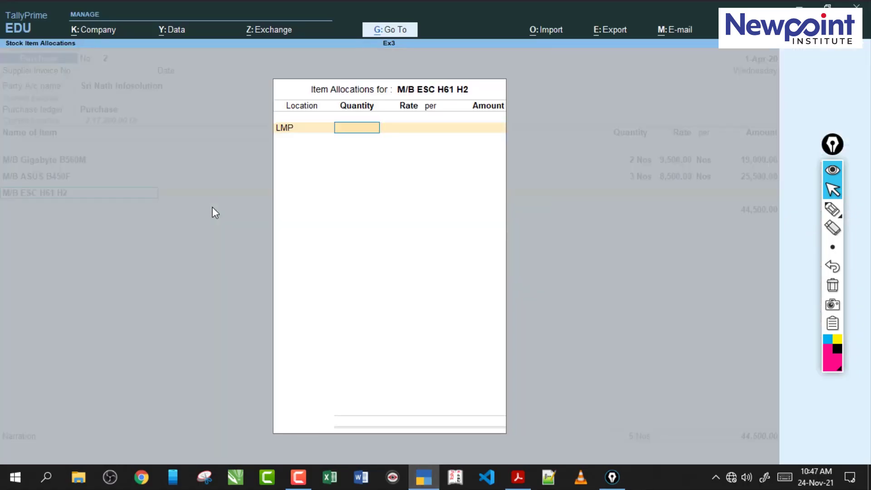
{"action": "left_click", "coordinate": [518, 477]}
{"action": "left_click", "coordinate": [518, 480]}
{"action": "type", "text": "2"}
{"action": "key", "text": "Return"}
{"action": "key", "text": "Return"}
{"action": "key", "text": "Return"}
{"action": "key", "text": "Return"}
{"action": "key", "text": "Return"}
{"action": "key", "text": "Return"}
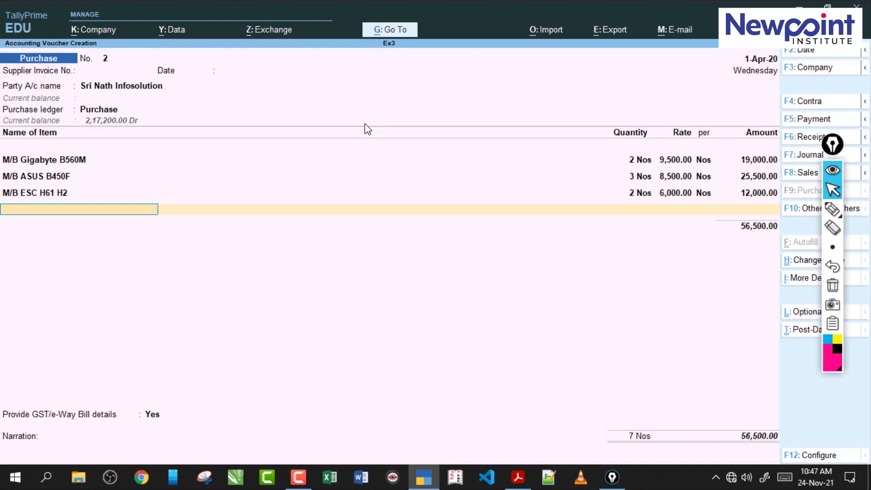
Check the fourth item row of transaction 6 in the PDF and add SSD NVMe M.2 1TB Samsung to the voucher
{"action": "left_click", "coordinate": [518, 477]}
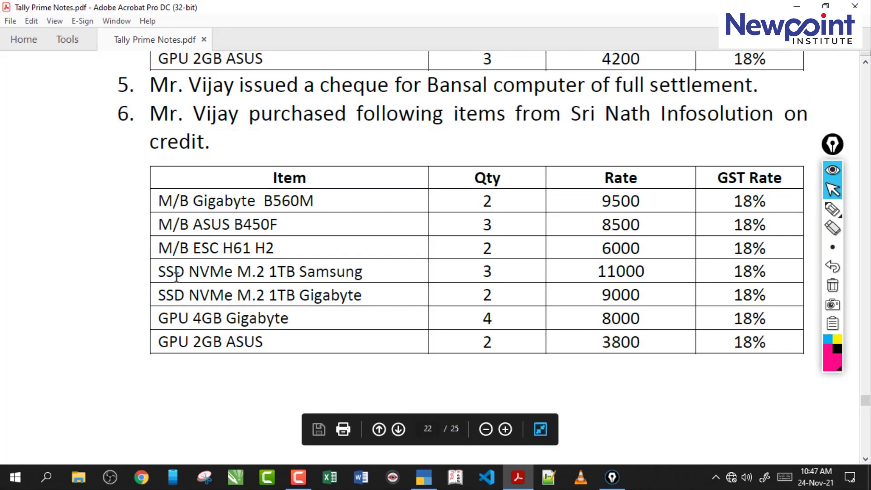
{"action": "left_click_drag", "start_coordinate": [166, 272], "coordinate": [296, 271]}
{"action": "left_click", "coordinate": [497, 268]}
{"action": "left_click", "coordinate": [423, 477]}
{"action": "type", "text": "Ss"}
{"action": "key", "text": "Down"}
{"action": "key", "text": "Down"}
{"action": "key", "text": "Return"}
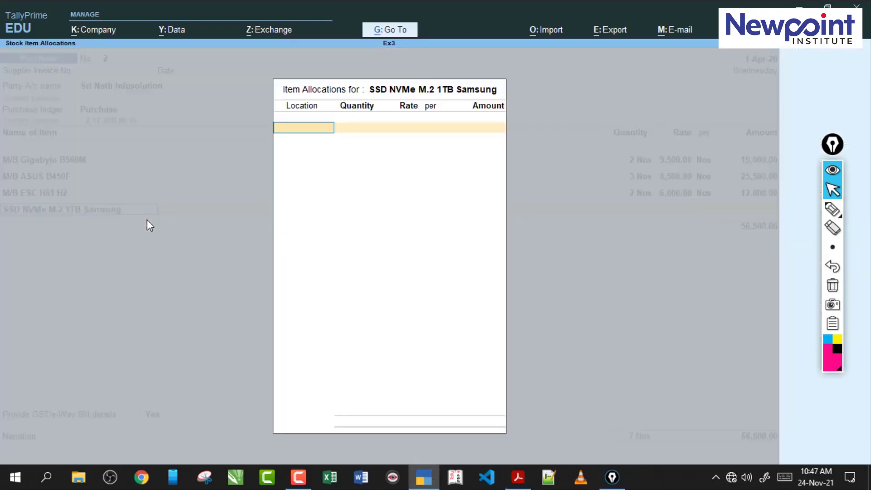
Allocate 3 Nos of SSD NVMe M.2 1TB Samsung to location LMP at a rate of 11,000 and accept the item line
{"action": "type", "text": "Lmp"}
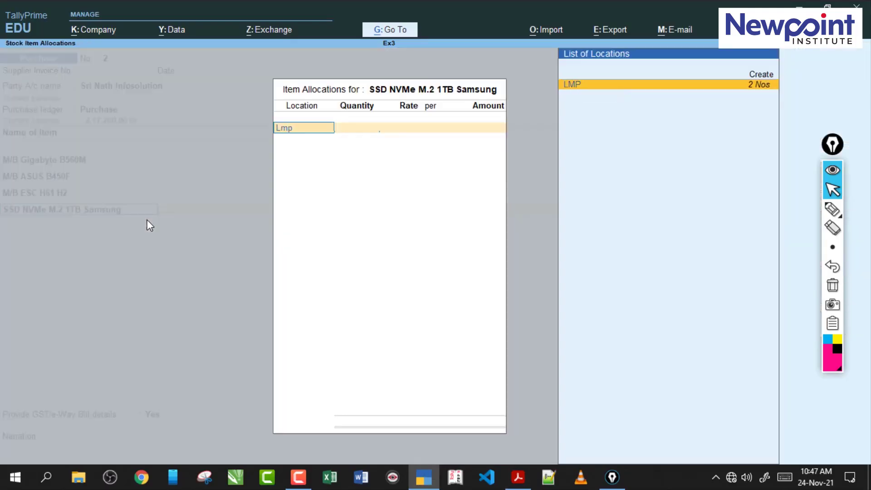
{"action": "key", "text": "Return"}
{"action": "type", "text": "3"}
{"action": "key", "text": "Return"}
{"action": "key", "text": "Return"}
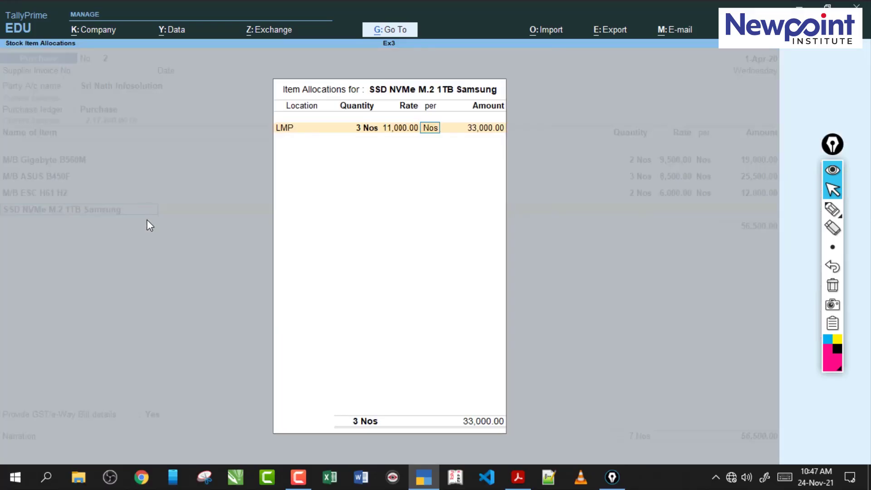
{"action": "key", "text": "Return"}
{"action": "key", "text": "Return"}
{"action": "key", "text": "Return"}
{"action": "key", "text": "Return"}
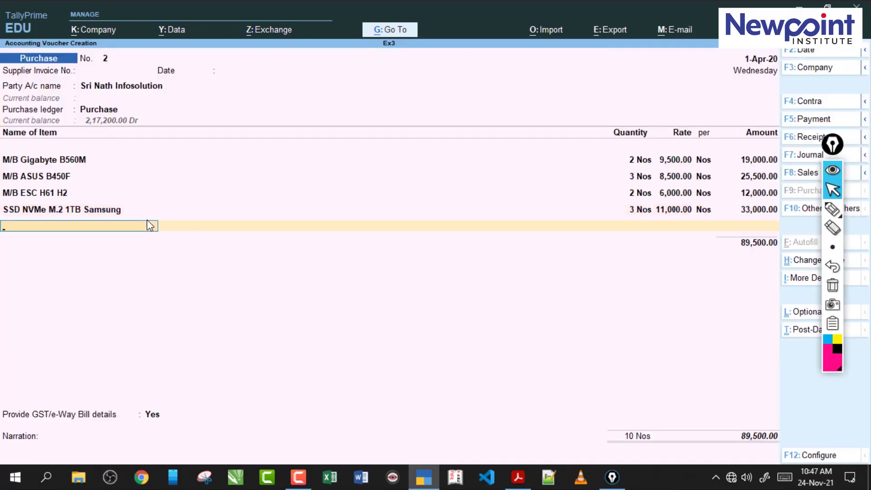
Check the fifth item row of transaction 6 in the PDF and add SSD NVMe M.2 1TB Gigabyte to the voucher
{"action": "left_click", "coordinate": [521, 481]}
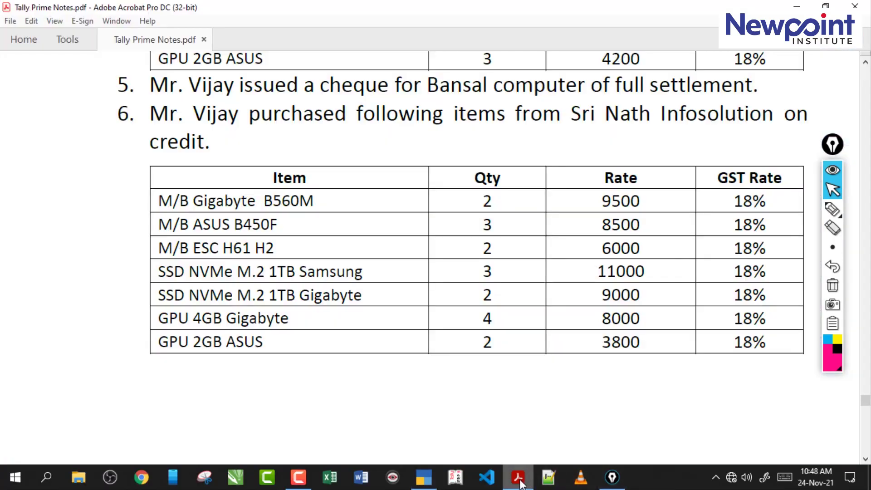
{"action": "left_click", "coordinate": [518, 483]}
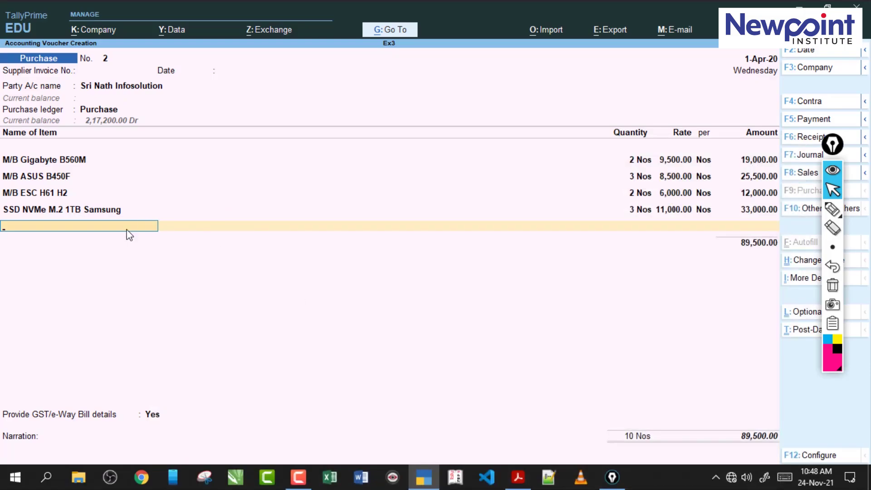
{"action": "type", "text": "ss"}
{"action": "key", "text": "Down"}
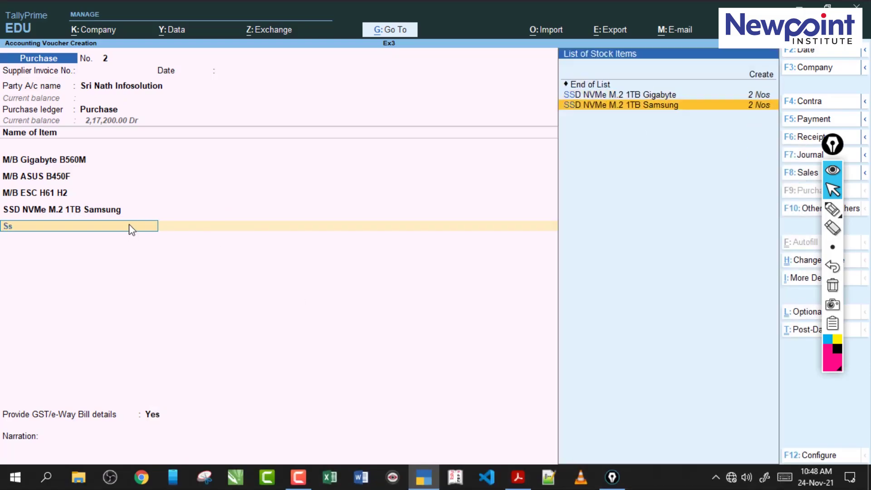
{"action": "key", "text": "Up"}
{"action": "key", "text": "Return"}
Allocate 2 Nos of SSD NVMe M.2 1TB Gigabyte to location LMP at a rate of 9,000 and accept the item line
{"action": "type", "text": "lmp"}
{"action": "key", "text": "Return"}
{"action": "type", "text": "2"}
{"action": "key", "text": "Return"}
{"action": "key", "text": "Return"}
{"action": "key", "text": "Return"}
{"action": "key", "text": "Return"}
{"action": "key", "text": "Return"}
{"action": "key", "text": "Return"}
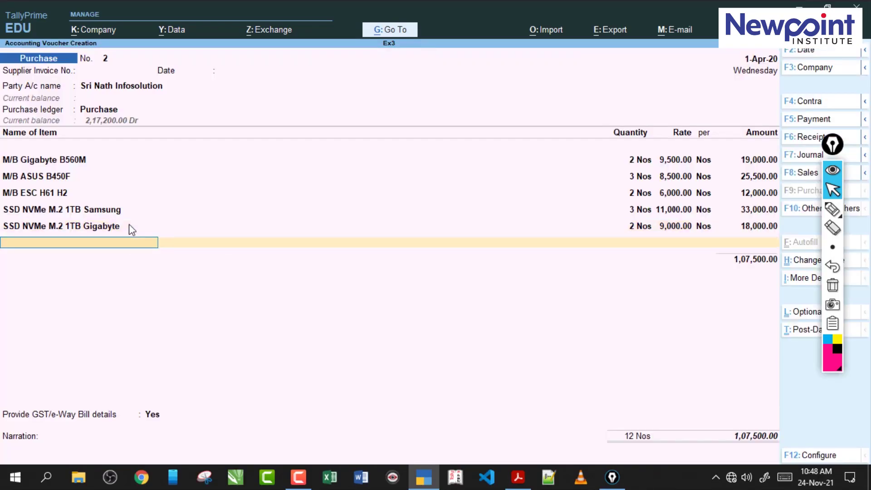
Check the sixth item row of transaction 6 in the PDF and add GPU 4GB Gigabyte to the voucher
{"action": "left_click", "coordinate": [517, 476]}
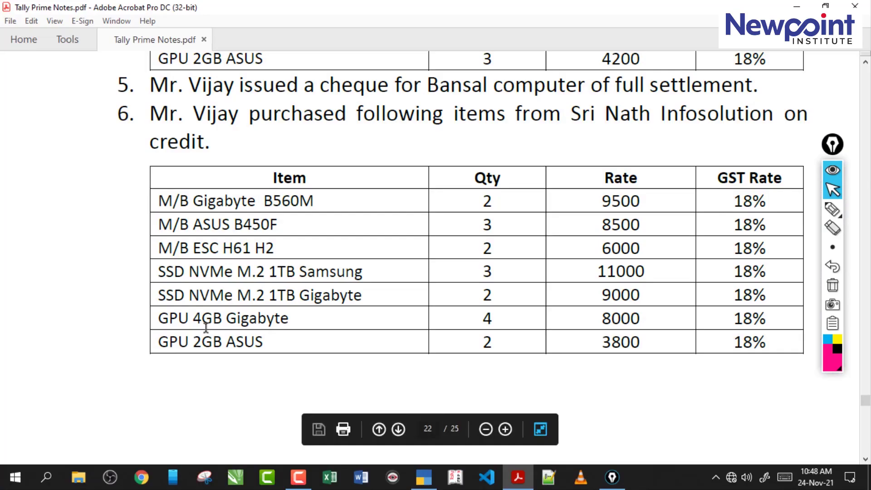
{"action": "left_click", "coordinate": [420, 476]}
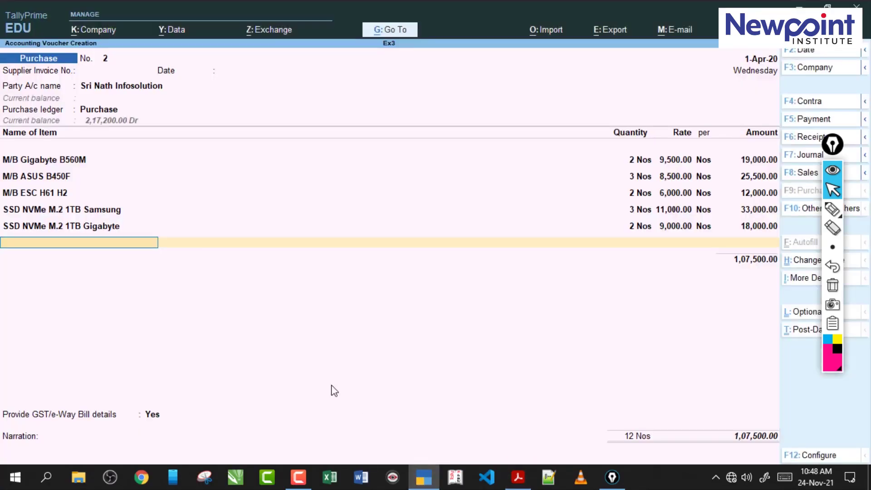
{"action": "left_click", "coordinate": [518, 477]}
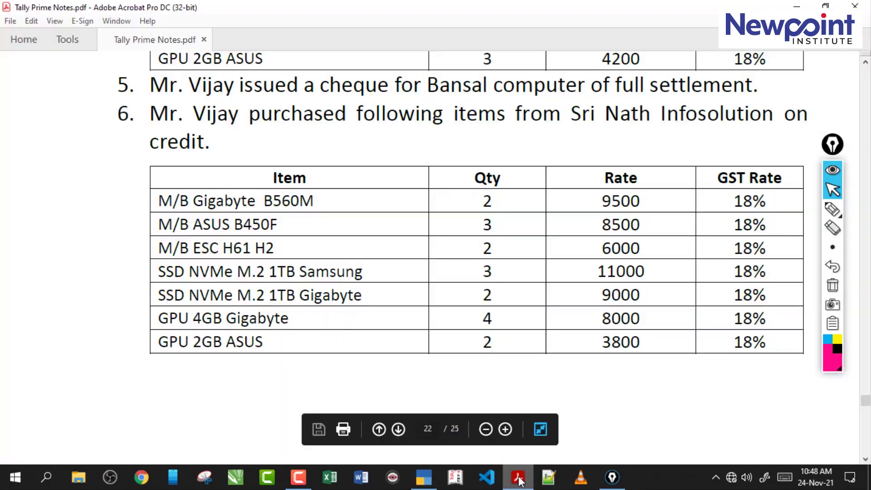
{"action": "key", "text": "alt+Tab"}
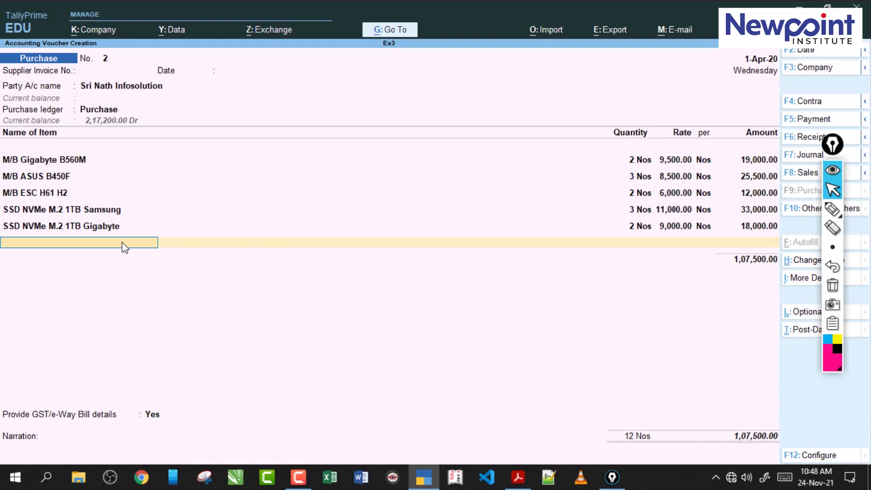
{"action": "type", "text": "G"}
{"action": "key", "text": "Down"}
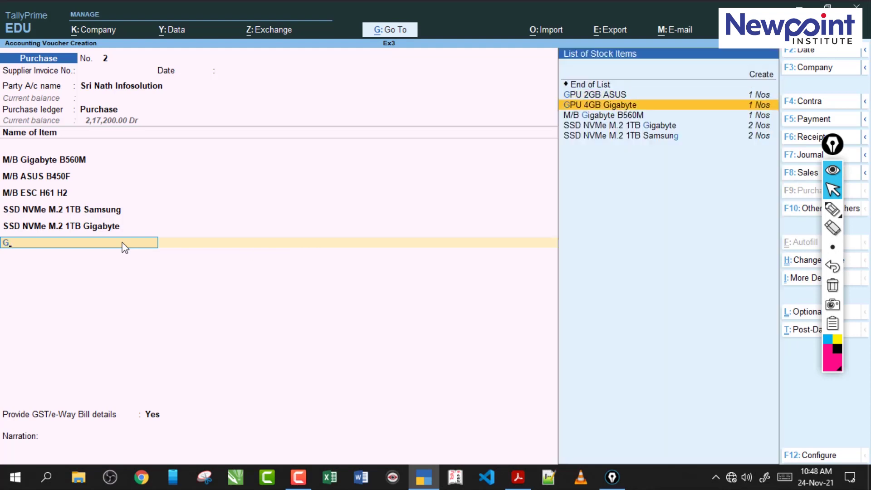
{"action": "key", "text": "Return"}
Allocate 4 Nos of GPU 4GB Gigabyte to location LMP at a rate of 4,000
{"action": "key", "text": "Return"}
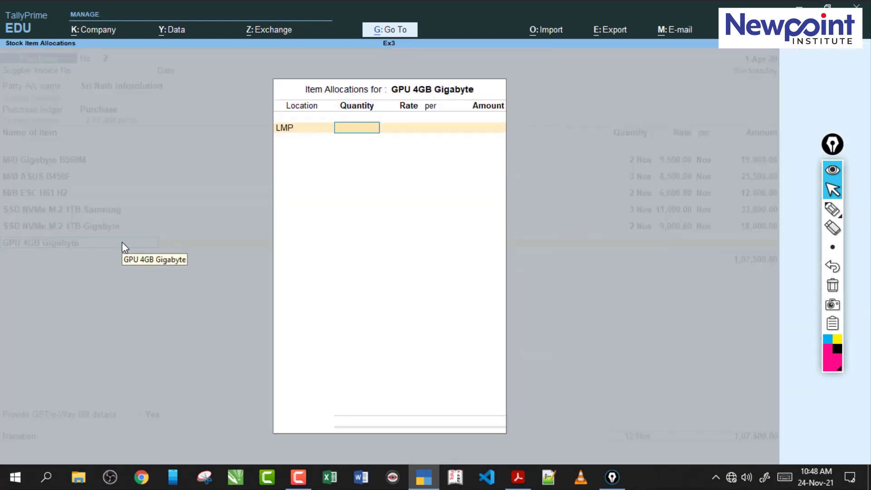
{"action": "type", "text": "4"}
{"action": "key", "text": "Return"}
{"action": "type", "text": "3"}
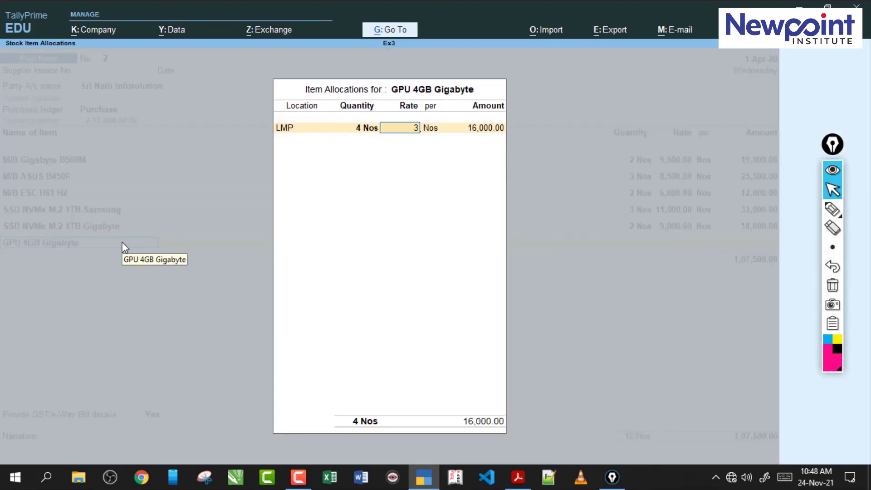
{"action": "key", "text": "BackSpace"}
{"action": "key", "text": "BackSpace"}
{"action": "key", "text": "Return"}
{"action": "key", "text": "Return"}
{"action": "key", "text": "Return"}
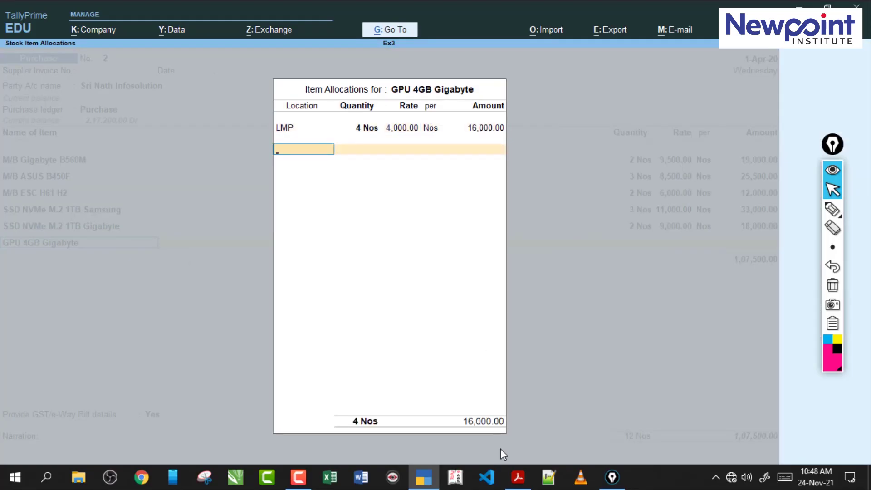
Compare the GPU 4GB Gigabyte row in the PDF with the allocation and underline the item's name in the voucher
{"action": "left_click", "coordinate": [518, 480]}
{"action": "left_click", "coordinate": [518, 481]}
{"action": "left_click", "coordinate": [832, 209]}
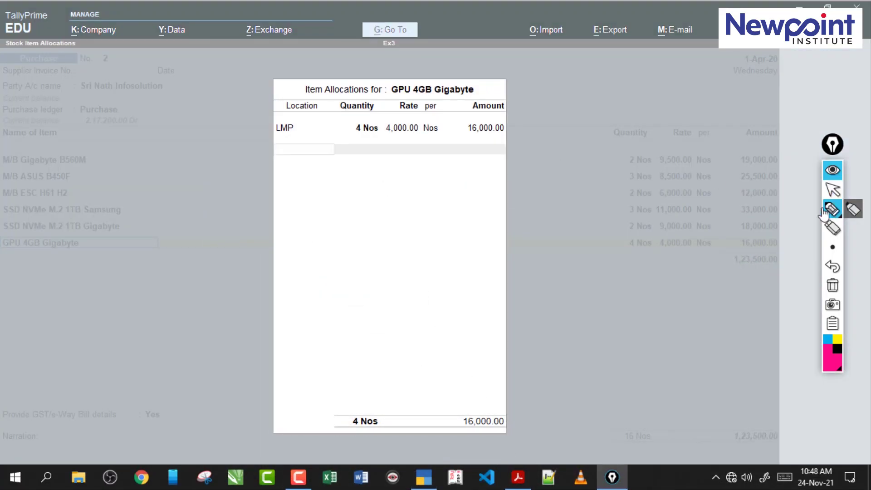
{"action": "mouse_move", "coordinate": [9, 254]}
{"action": "left_mouse_down"}
{"action": "mouse_move", "coordinate": [92, 248]}
{"action": "mouse_move", "coordinate": [126, 257]}
{"action": "left_mouse_up"}
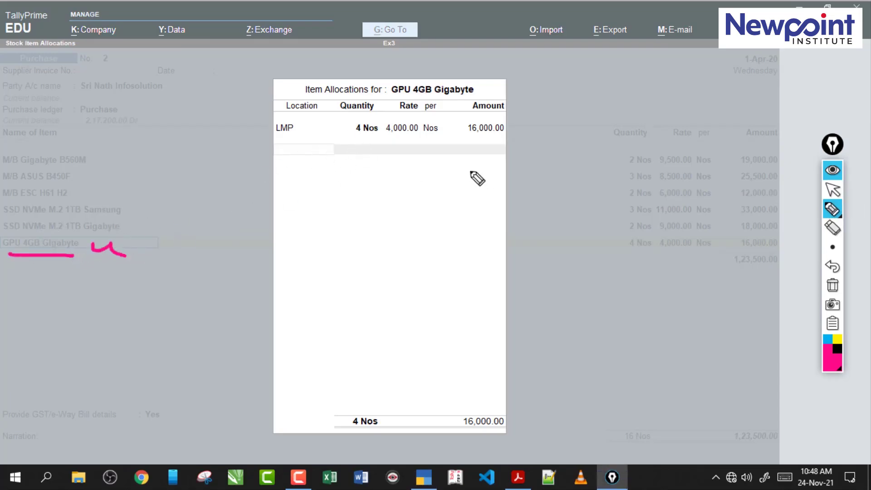
{"action": "left_click", "coordinate": [833, 189]}
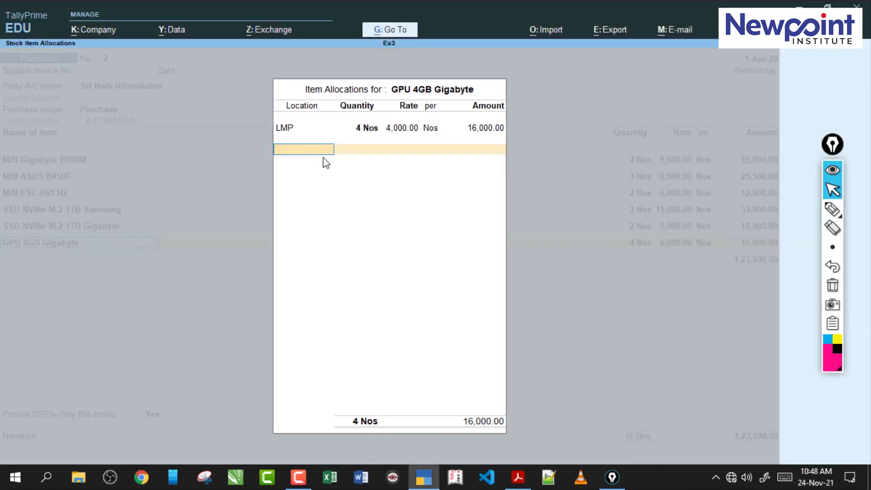
Reopen the GPU 4GB Gigabyte allocation, check its rate in the PDF, set the rate to 8,000 and accept the item line
{"action": "key", "text": "Escape"}
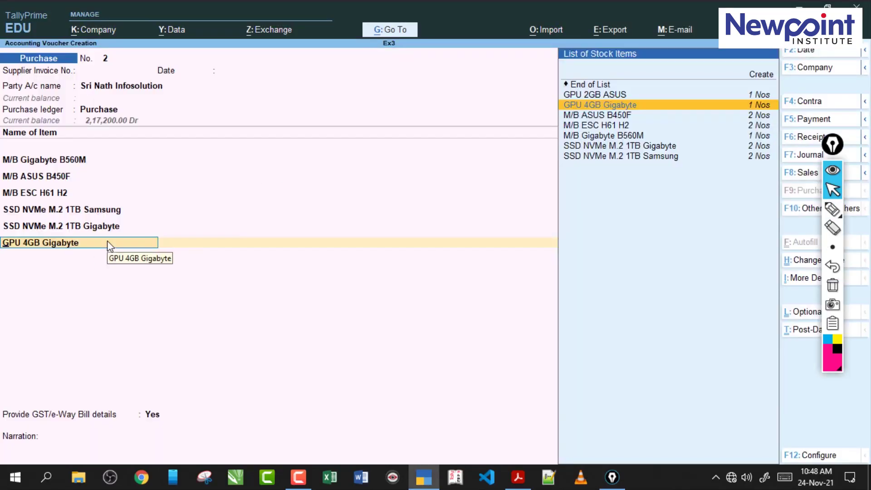
{"action": "type", "text": "G"}
{"action": "key", "text": "Down"}
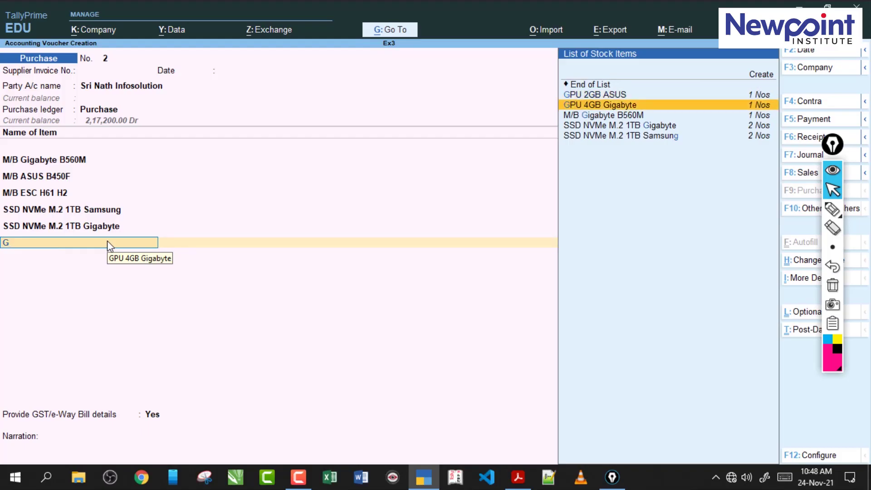
{"action": "key", "text": "Return"}
{"action": "key", "text": "Return"}
{"action": "key", "text": "Return"}
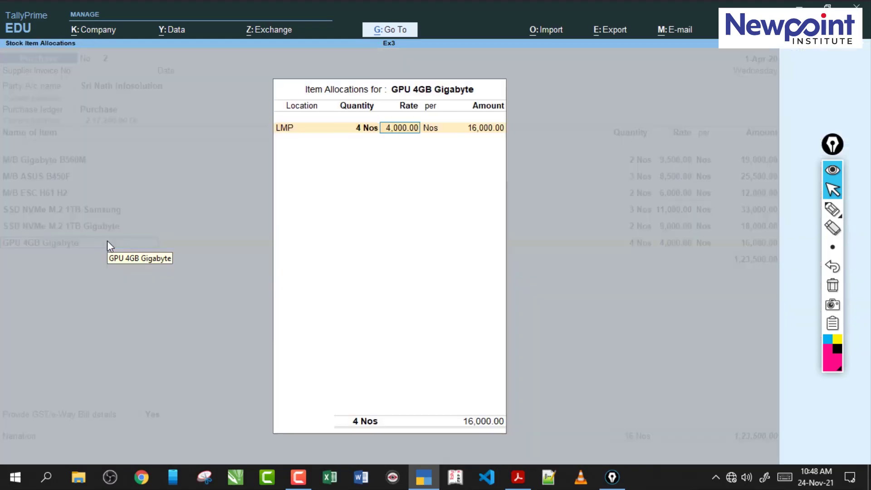
{"action": "left_click", "coordinate": [518, 477]}
{"action": "left_click", "coordinate": [519, 479]}
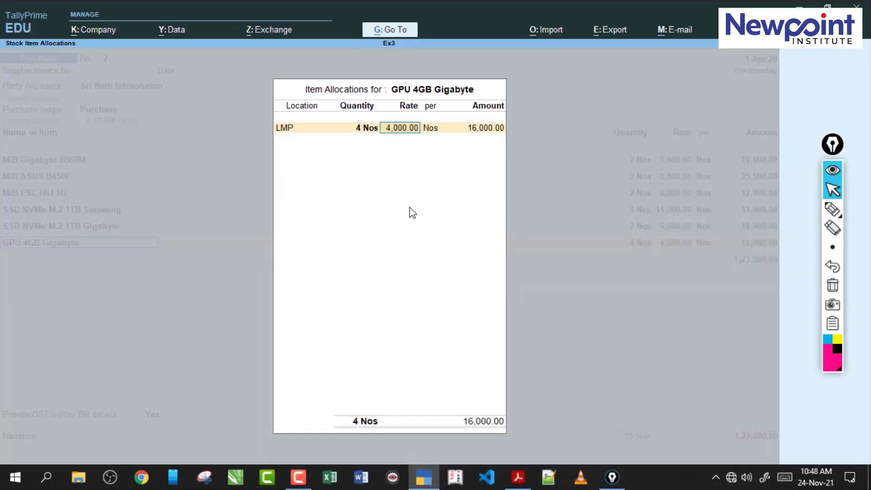
{"action": "type", "text": "8000"}
{"action": "key", "text": "Return"}
{"action": "key", "text": "Return"}
{"action": "key", "text": "Return"}
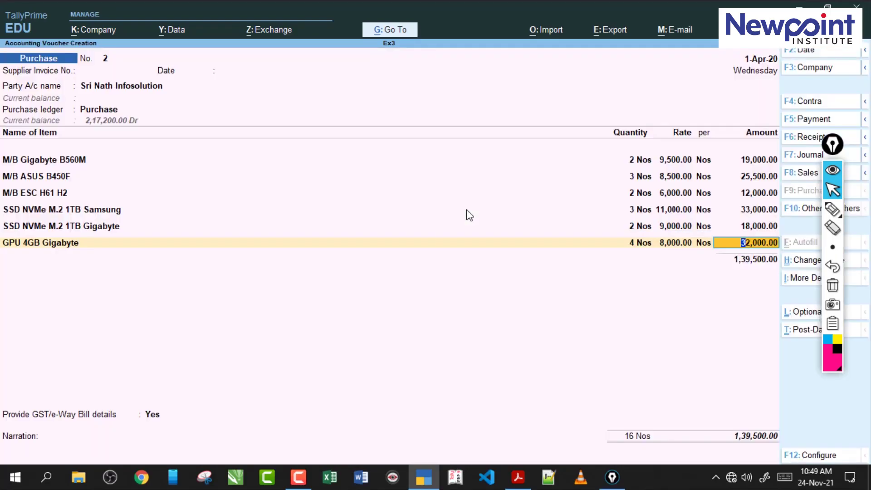
{"action": "key", "text": "Return"}
Add GPU 2GB ASUS from the PDF's last row, allocating 2 Nos to location LMP at 3,800, and end the item list
{"action": "left_click", "coordinate": [522, 479]}
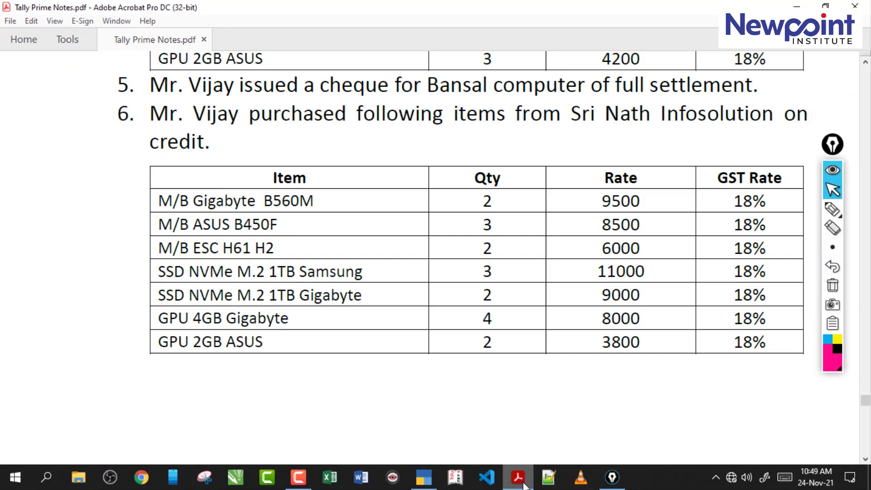
{"action": "left_click", "coordinate": [522, 482]}
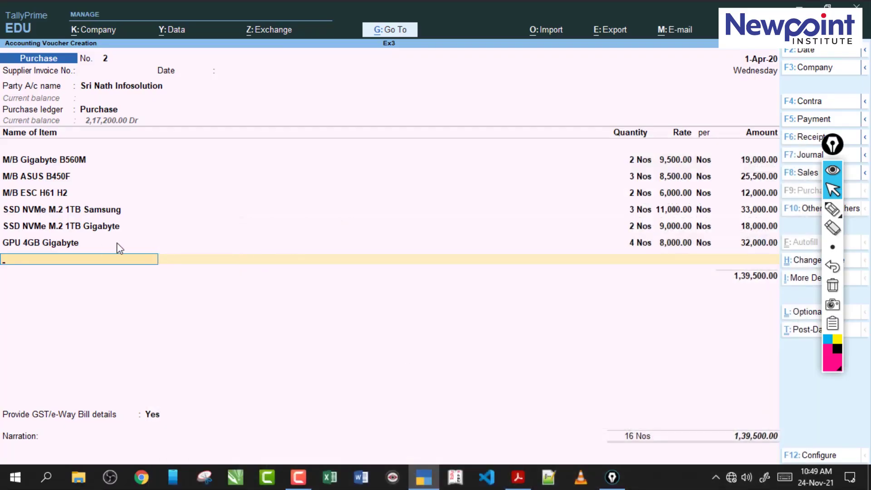
{"action": "type", "text": "G"}
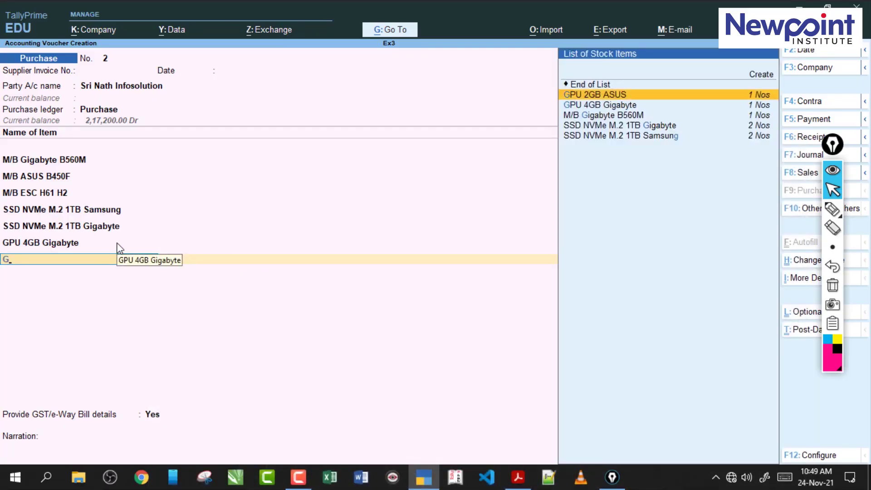
{"action": "key", "text": "Return"}
{"action": "type", "text": "l"}
{"action": "key", "text": "Return"}
{"action": "key", "text": "Return"}
{"action": "key", "text": "Return"}
{"action": "key", "text": "Return"}
{"action": "key", "text": "Return"}
{"action": "key", "text": "Return"}
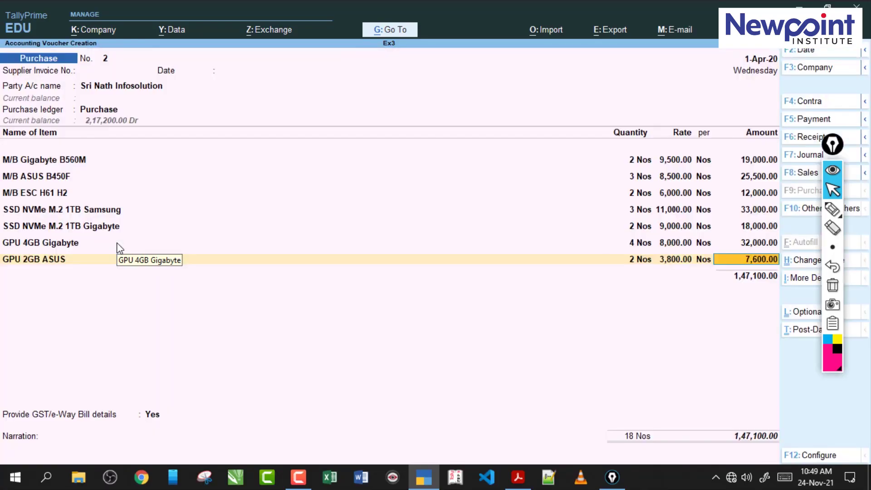
{"action": "key", "text": "Return"}
{"action": "key", "text": "Return"}
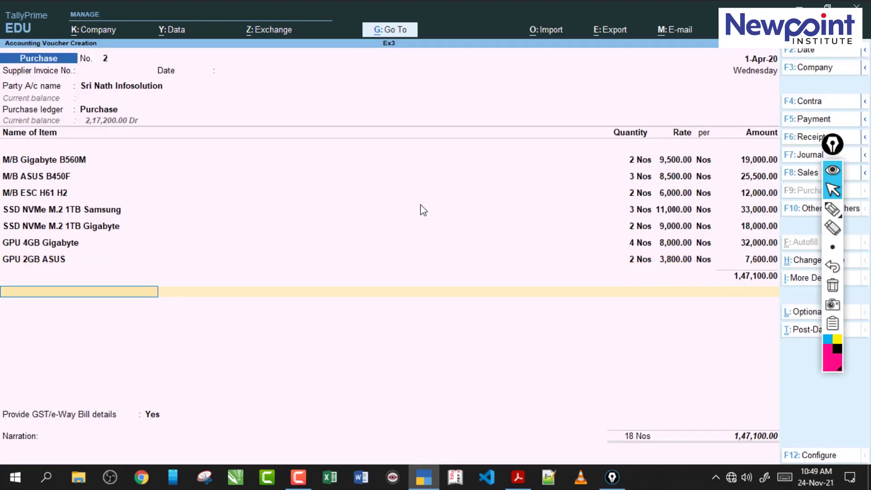
Compare transaction 6's item table in the PDF with the item lines, quantities and rates in the purchase voucher
{"action": "left_click", "coordinate": [517, 477]}
{"action": "left_click_drag", "start_coordinate": [154, 200], "coordinate": [299, 355]}
{"action": "left_click", "coordinate": [292, 338]}
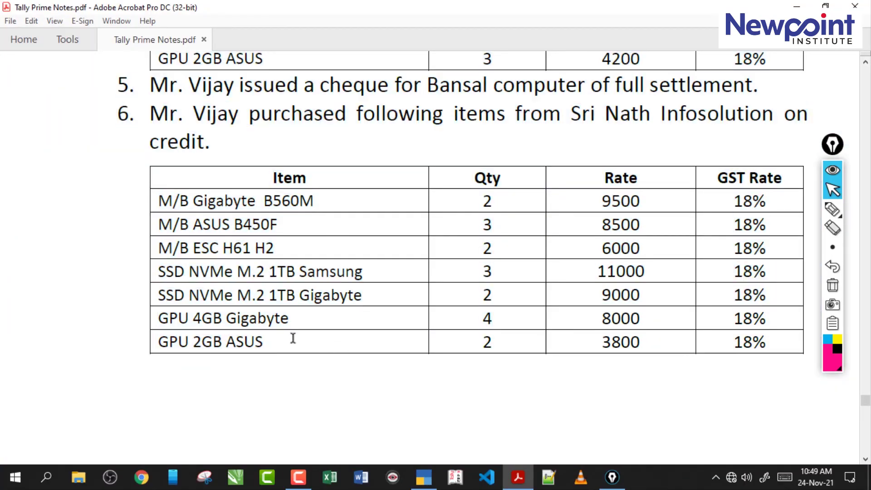
{"action": "left_click", "coordinate": [428, 478]}
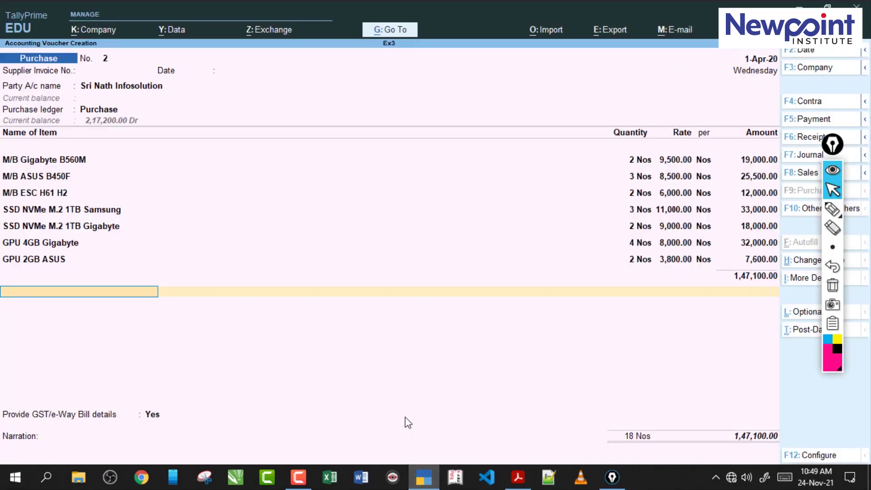
{"action": "left_click", "coordinate": [519, 478]}
{"action": "left_click_drag", "start_coordinate": [486, 21], "coordinate": [414, 28]}
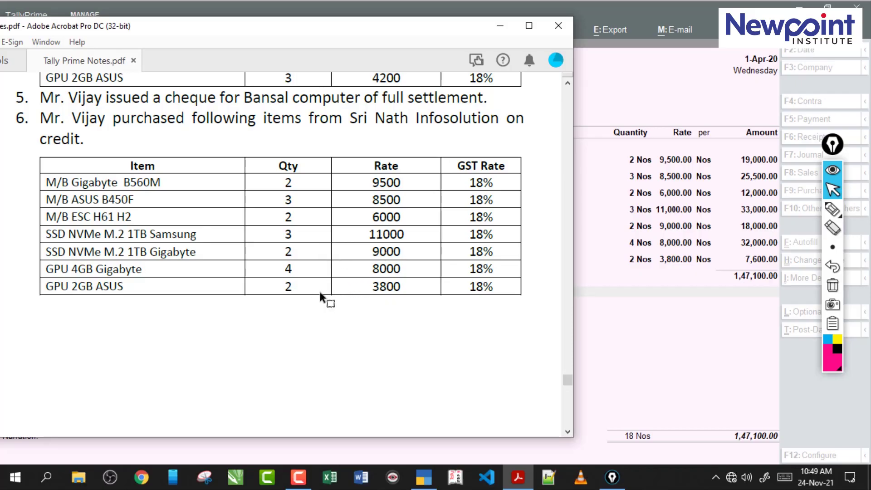
{"action": "left_click", "coordinate": [528, 25]}
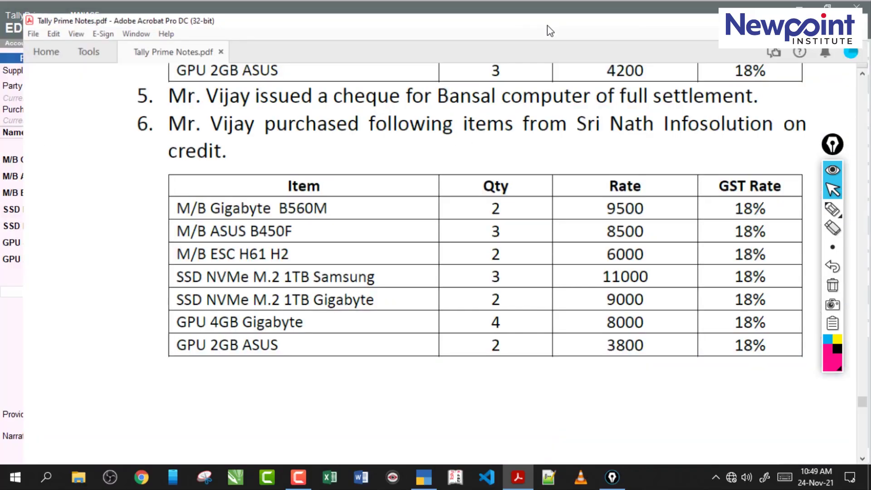
{"action": "left_click", "coordinate": [799, 6]}
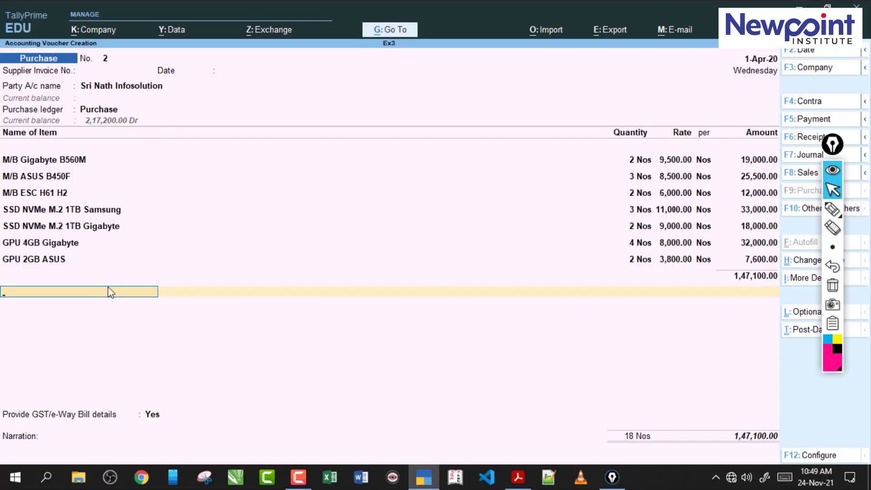
Add the CGST and SGST ledgers to the purchase voucher with their calculated amounts
{"action": "type", "text": "C"}
{"action": "key", "text": "Return"}
{"action": "key", "text": "Return"}
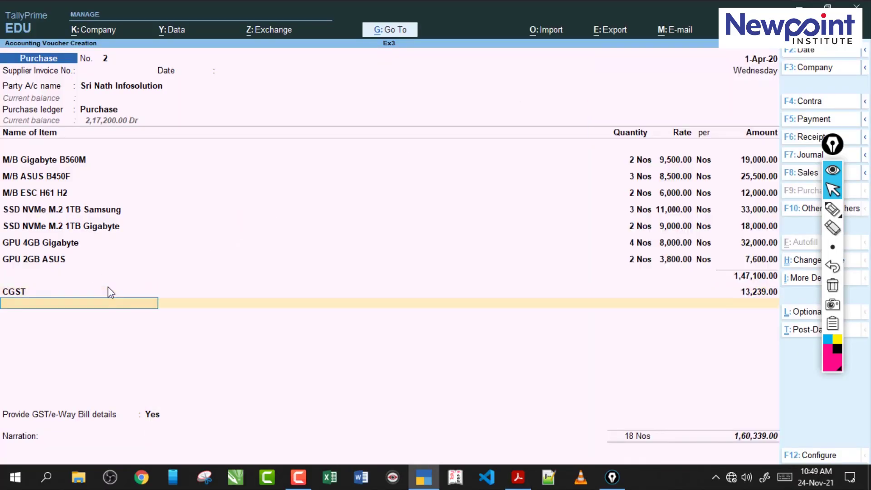
{"action": "type", "text": "S"}
{"action": "key", "text": "Return"}
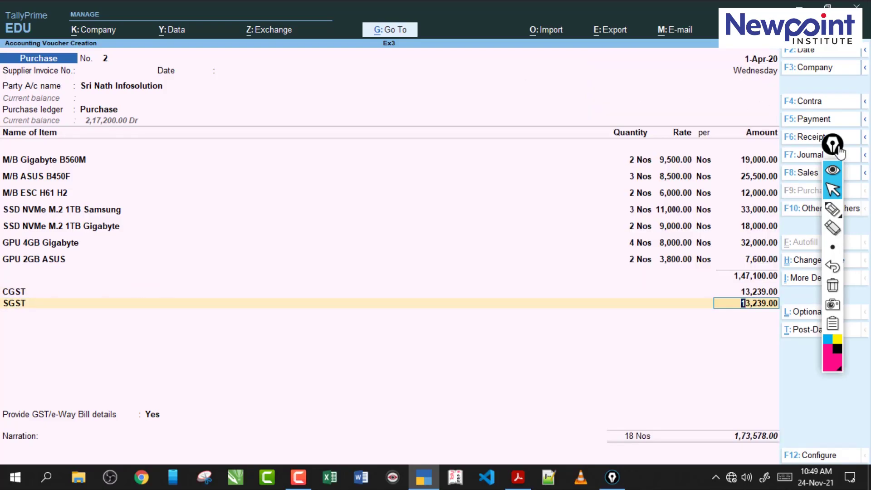
{"action": "left_click_drag", "start_coordinate": [832, 144], "coordinate": [836, 129]}
{"action": "left_click", "coordinate": [740, 307]}
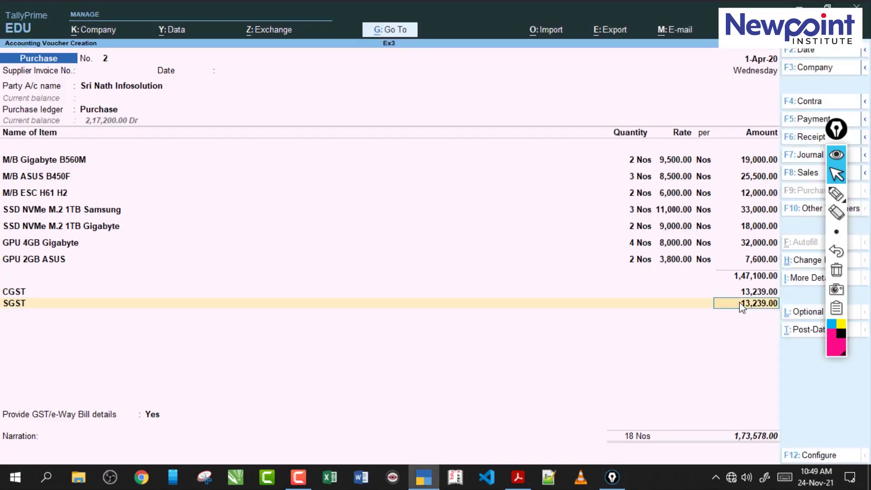
{"action": "key", "text": "Return"}
{"action": "key", "text": "Return"}
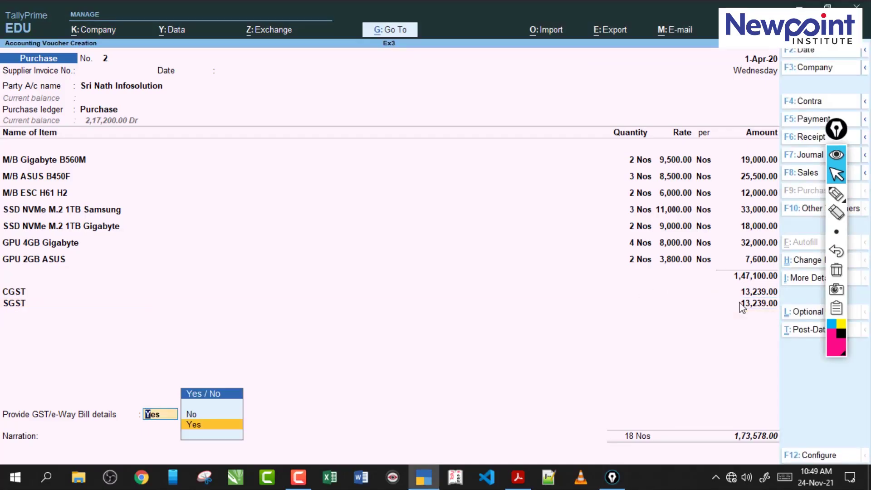
{"action": "key", "text": "Return"}
{"action": "key", "text": "ctrl+a"}
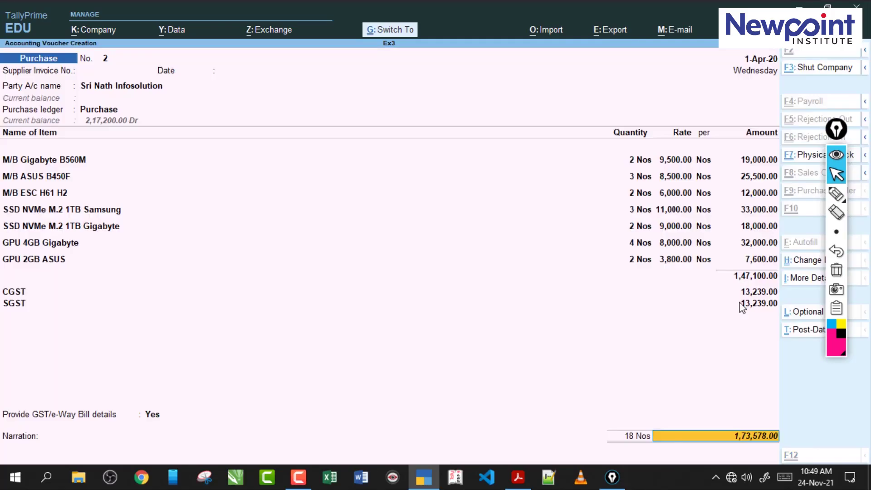
Mark the CGST and SGST lines and circle the Purchase ledger with the annotation pen, adding circled notes beside them
{"action": "left_click", "coordinate": [835, 194]}
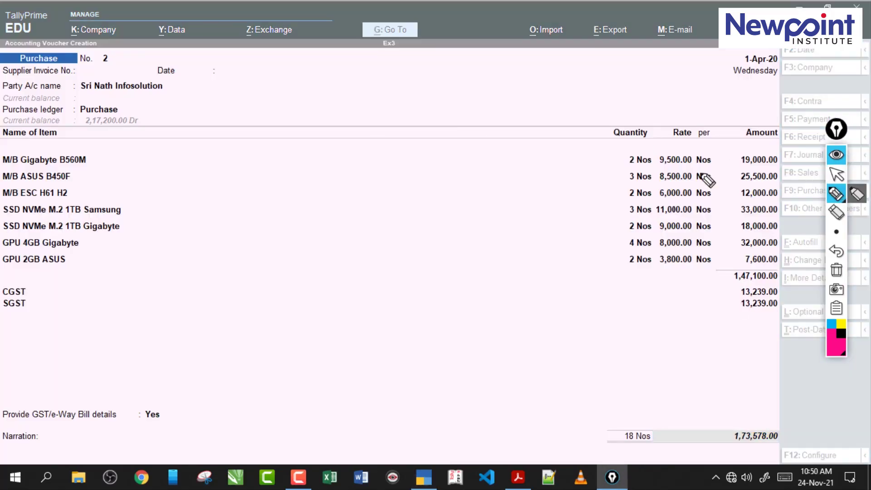
{"action": "left_click_drag", "start_coordinate": [30, 290], "coordinate": [76, 298]}
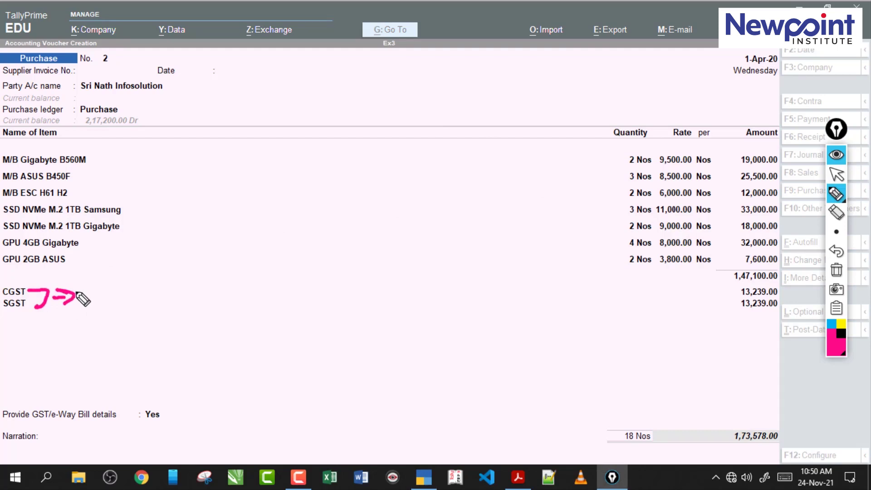
{"action": "left_click_drag", "start_coordinate": [3, 321], "coordinate": [93, 309]}
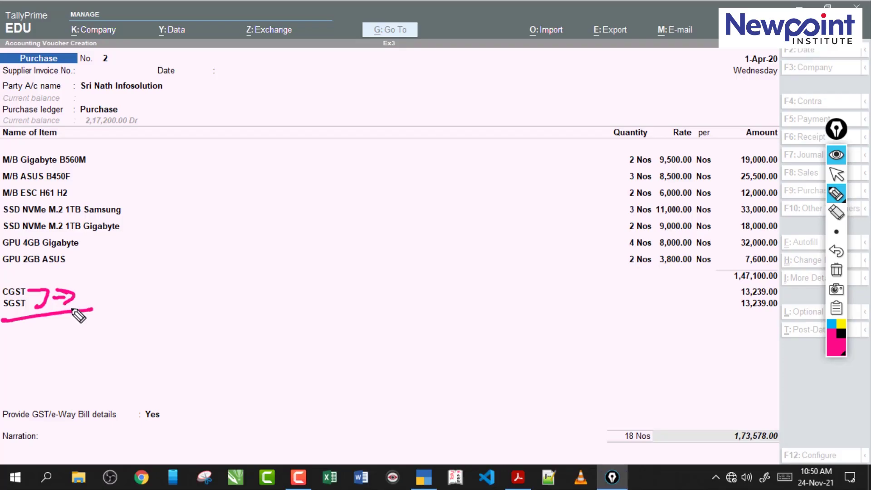
{"action": "mouse_move", "coordinate": [269, 283]}
{"action": "left_mouse_down"}
{"action": "mouse_move", "coordinate": [266, 313]}
{"action": "mouse_move", "coordinate": [306, 332]}
{"action": "mouse_move", "coordinate": [272, 271]}
{"action": "left_mouse_up"}
{"action": "mouse_move", "coordinate": [123, 110]}
{"action": "left_mouse_down"}
{"action": "mouse_move", "coordinate": [166, 109]}
{"action": "mouse_move", "coordinate": [149, 128]}
{"action": "left_mouse_up"}
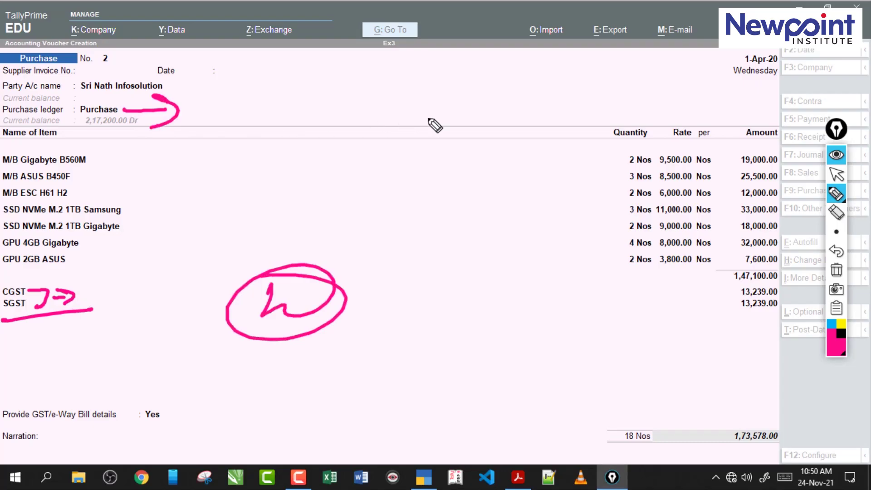
{"action": "left_click_drag", "start_coordinate": [93, 123], "coordinate": [131, 124]}
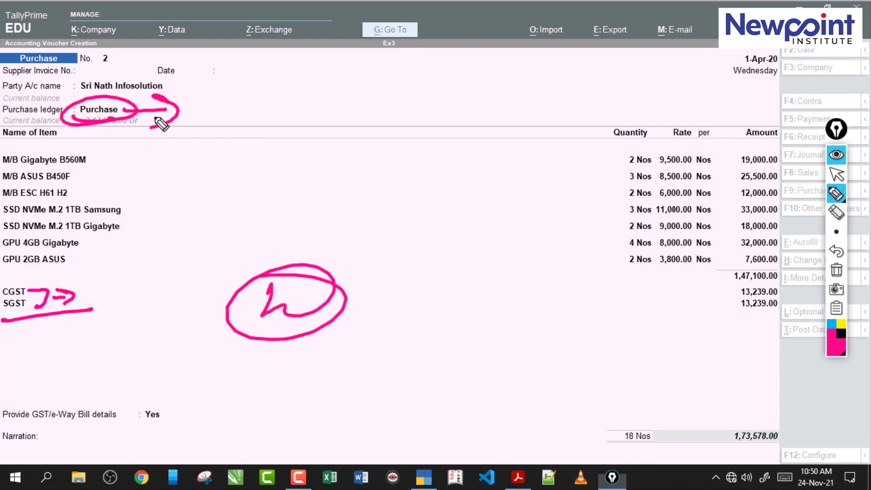
{"action": "mouse_move", "coordinate": [346, 135]}
{"action": "left_mouse_down"}
{"action": "mouse_move", "coordinate": [350, 155]}
{"action": "mouse_move", "coordinate": [435, 147]}
{"action": "left_mouse_up"}
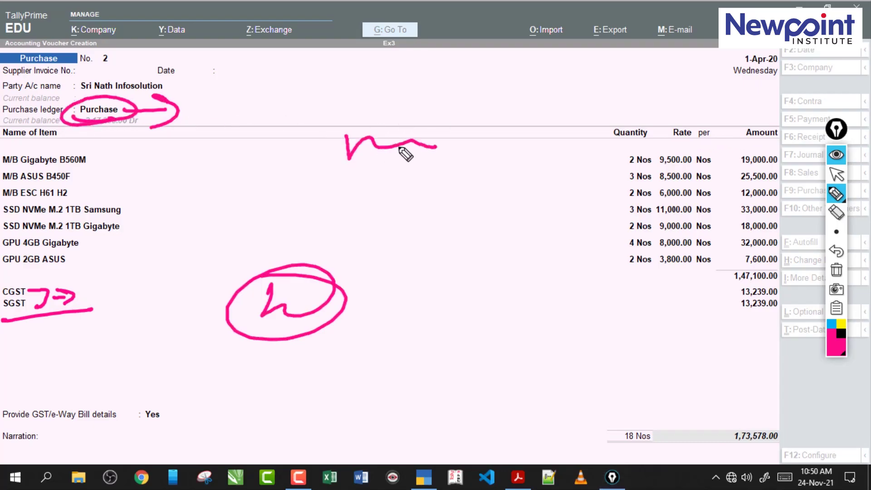
{"action": "mouse_move", "coordinate": [395, 121]}
{"action": "left_mouse_down"}
{"action": "mouse_move", "coordinate": [505, 169]}
{"action": "mouse_move", "coordinate": [489, 188]}
{"action": "left_mouse_up"}
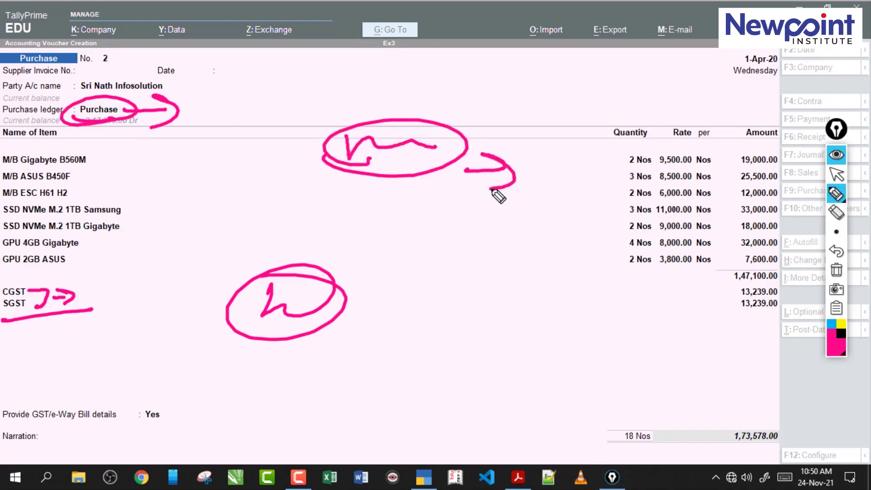
Bracket the voucher's item list with a circled note, then clear all pen annotations and return to the normal pointer
{"action": "mouse_move", "coordinate": [96, 156]}
{"action": "left_mouse_down"}
{"action": "mouse_move", "coordinate": [143, 252]}
{"action": "mouse_move", "coordinate": [105, 260]}
{"action": "left_mouse_up"}
{"action": "mouse_move", "coordinate": [160, 219]}
{"action": "left_mouse_down"}
{"action": "mouse_move", "coordinate": [187, 218]}
{"action": "mouse_move", "coordinate": [174, 232]}
{"action": "left_mouse_up"}
{"action": "mouse_move", "coordinate": [198, 205]}
{"action": "left_mouse_down"}
{"action": "mouse_move", "coordinate": [240, 217]}
{"action": "mouse_move", "coordinate": [254, 207]}
{"action": "left_mouse_up"}
{"action": "mouse_move", "coordinate": [195, 236]}
{"action": "left_mouse_down"}
{"action": "mouse_move", "coordinate": [264, 197]}
{"action": "mouse_move", "coordinate": [221, 239]}
{"action": "left_mouse_up"}
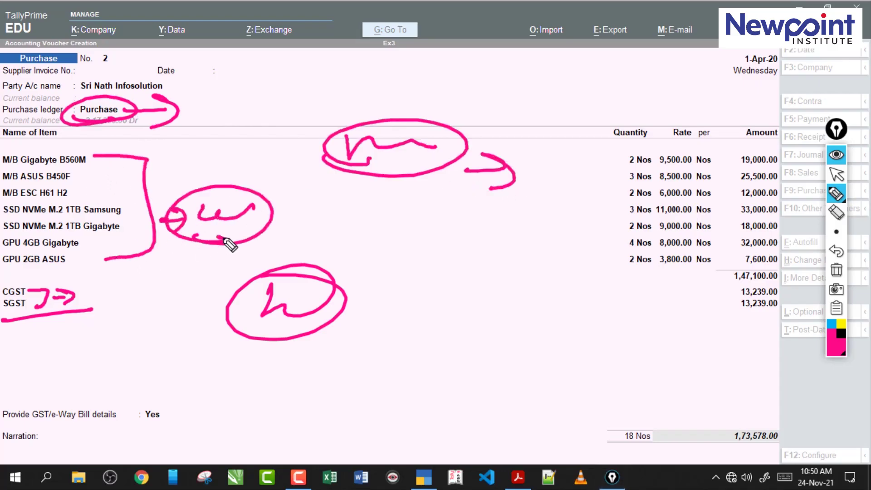
{"action": "left_click_drag", "start_coordinate": [130, 113], "coordinate": [138, 108]}
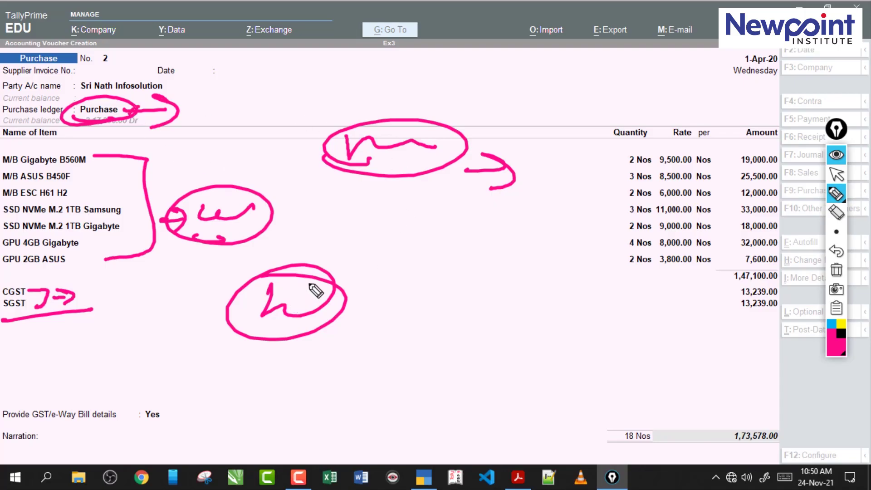
{"action": "left_click", "coordinate": [836, 271]}
{"action": "left_click", "coordinate": [836, 174]}
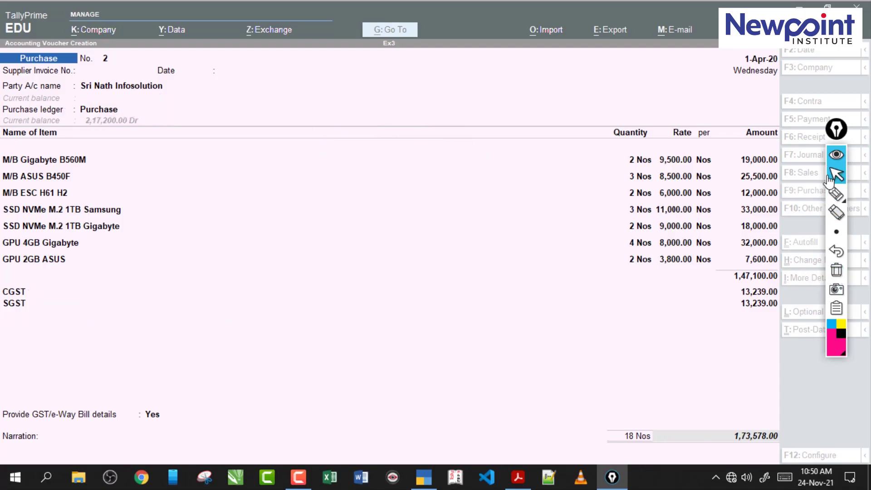
Return to the SGST line, accept it and set Provide GST/e-Way Bill details to No
{"action": "left_click", "coordinate": [39, 320]}
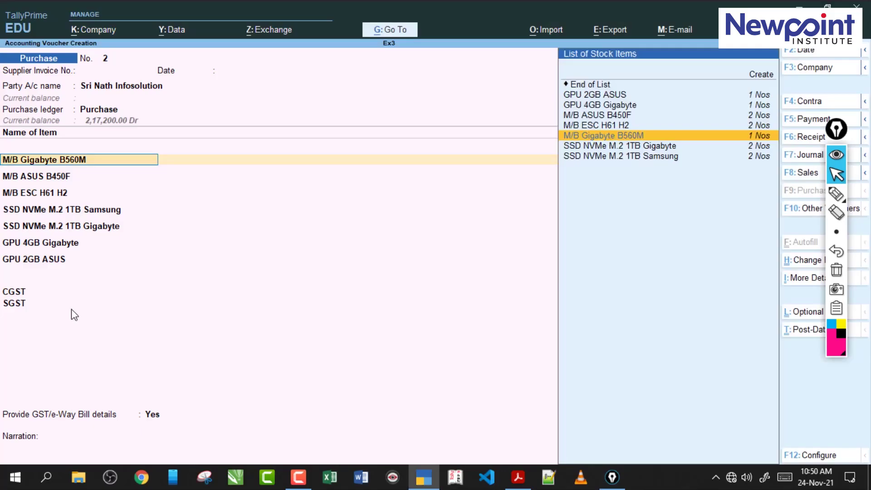
{"action": "left_click", "coordinate": [23, 304]}
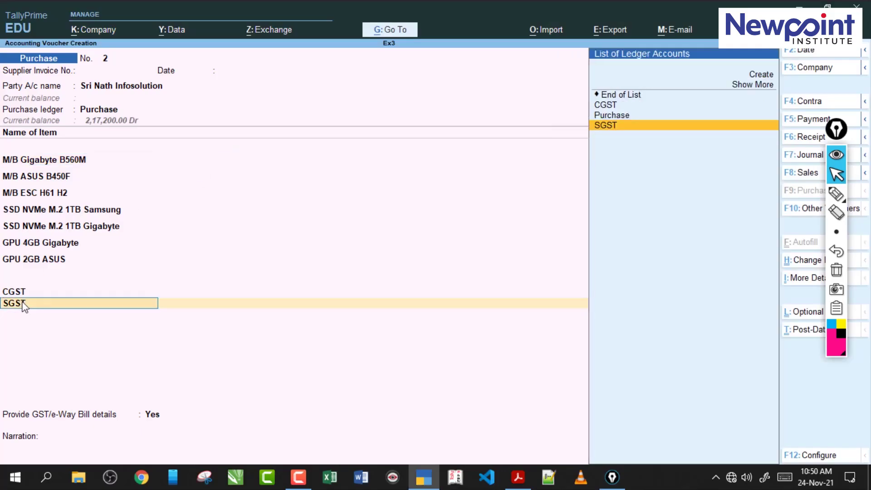
{"action": "key", "text": "Return"}
{"action": "key", "text": "Return"}
{"action": "key", "text": "Return"}
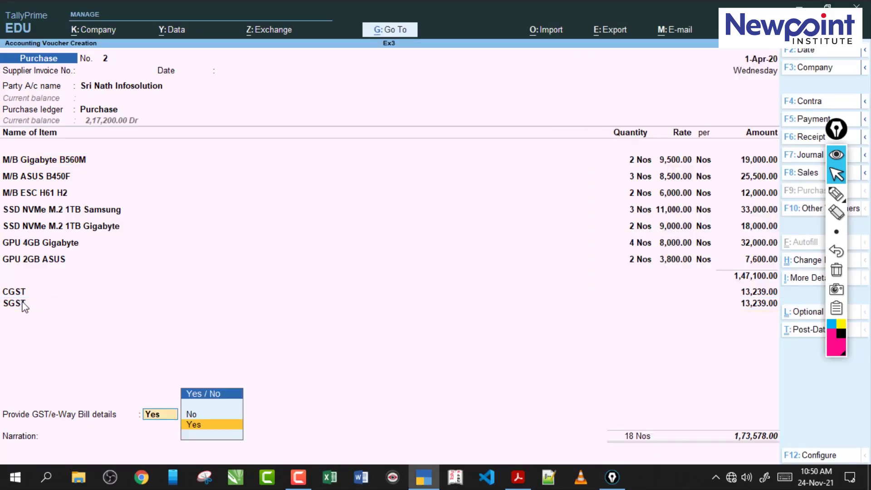
{"action": "key", "text": "Up"}
{"action": "key", "text": "Return"}
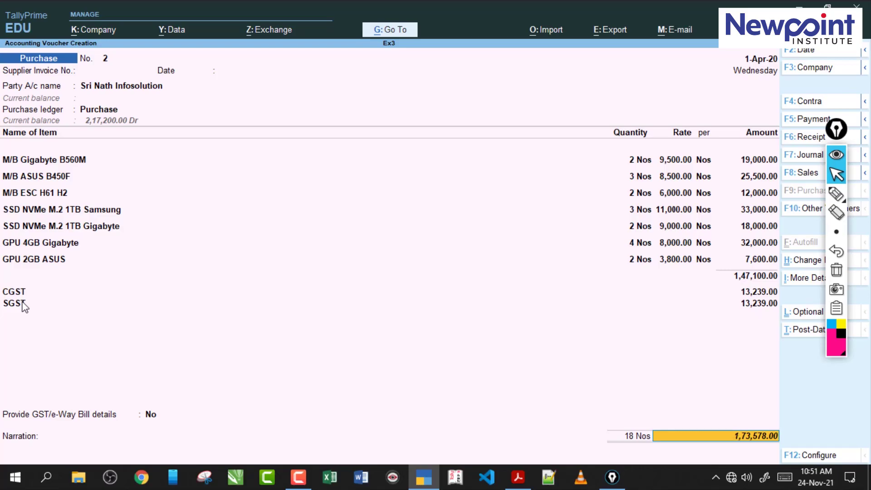
Allocate the full amount to New Ref 2 in Sri Nath Infosolution's bill-wise details and save the purchase voucher
{"action": "key", "text": "Return"}
{"action": "key", "text": "Return"}
{"action": "key", "text": "Return"}
{"action": "key", "text": "Return"}
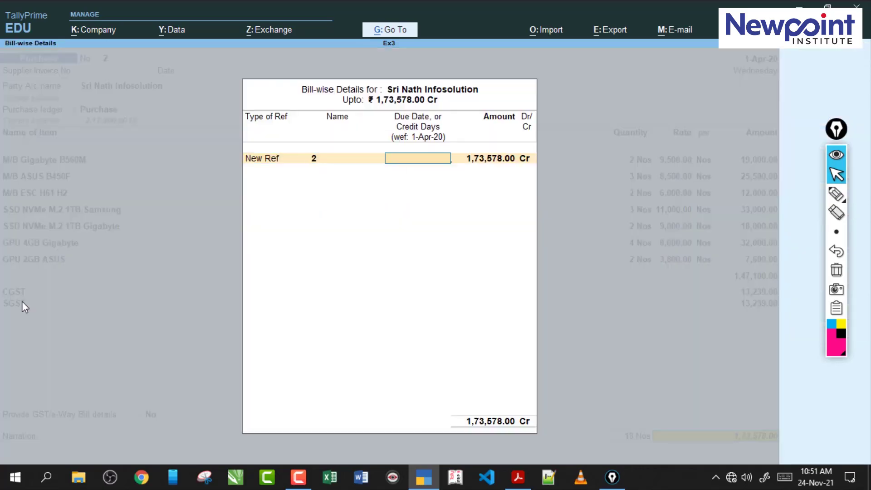
{"action": "key", "text": "BackSpace"}
{"action": "key", "text": "BackSpace"}
{"action": "key", "text": "BackSpace"}
{"action": "key", "text": "Return"}
{"action": "key", "text": "Return"}
{"action": "key", "text": "Return"}
{"action": "key", "text": "Return"}
{"action": "key", "text": "Return"}
{"action": "key", "text": "Return"}
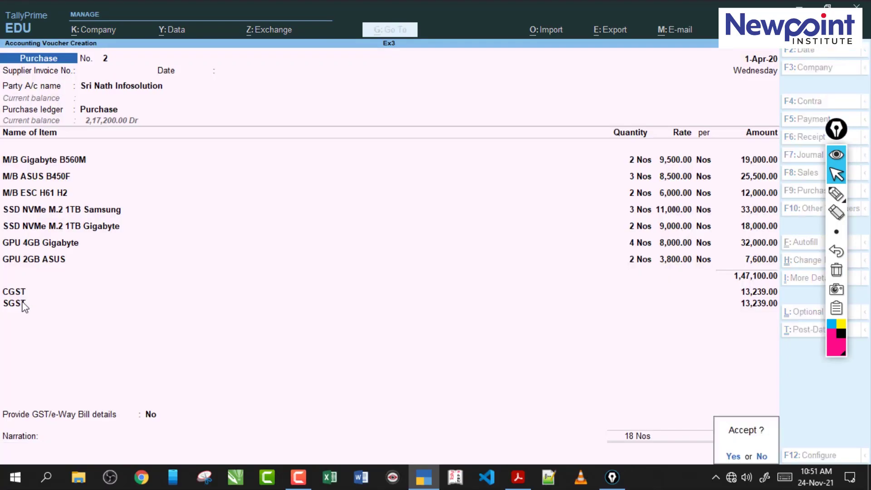
{"action": "key", "text": "Return"}
Switch to Acrobat to review the exercise transactions in Tally Prime Notes.pdf and return to TallyPrime
{"action": "left_click", "coordinate": [517, 476]}
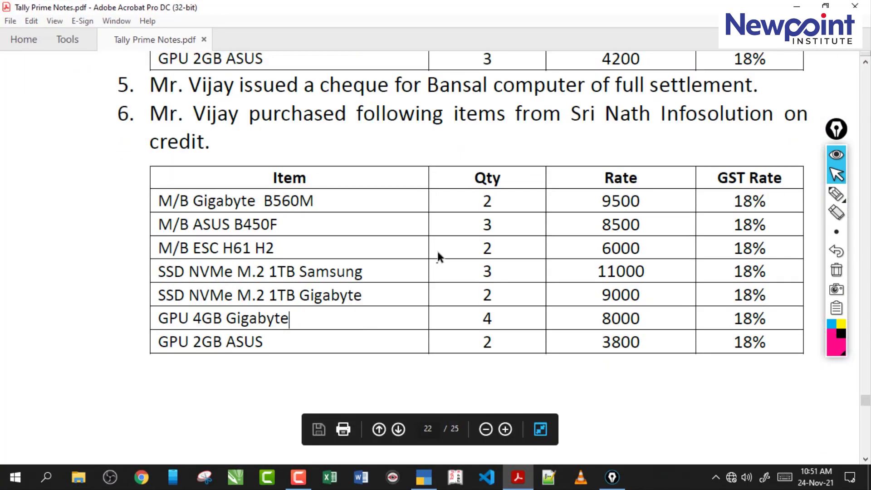
{"action": "scroll", "coordinate": [436, 249], "scroll_direction": "up", "scroll_amount": 10}
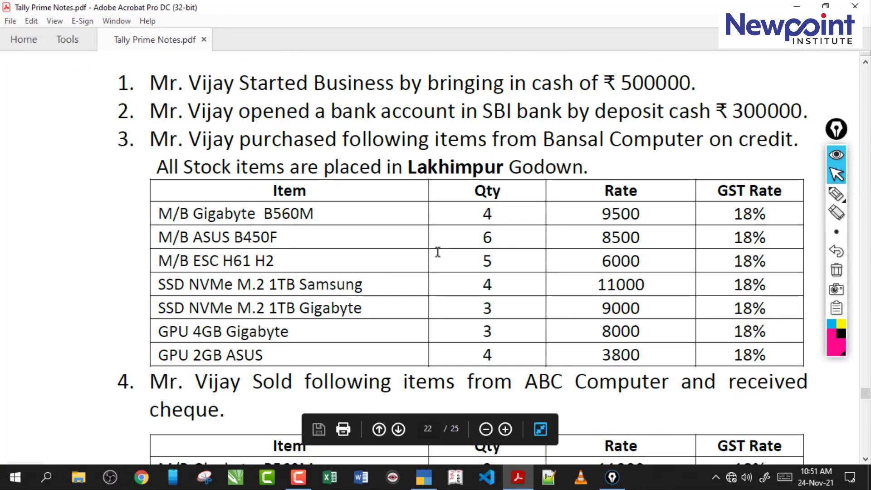
{"action": "left_click", "coordinate": [423, 477]}
Leave voucher entry and open the Trial Balance report
{"action": "key", "text": "Escape"}
{"action": "key", "text": "Return"}
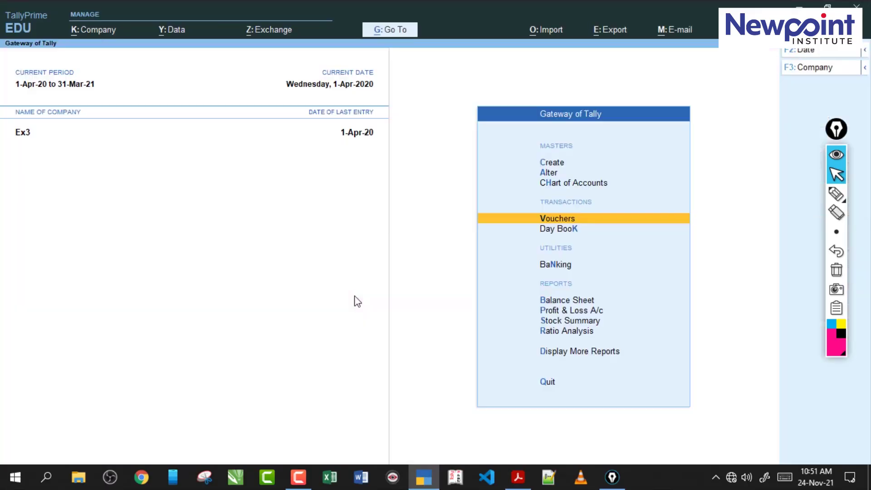
{"action": "key", "text": "Escape"}
{"action": "key", "text": "n"}
{"action": "key", "text": "d"}
{"action": "key", "text": "t"}
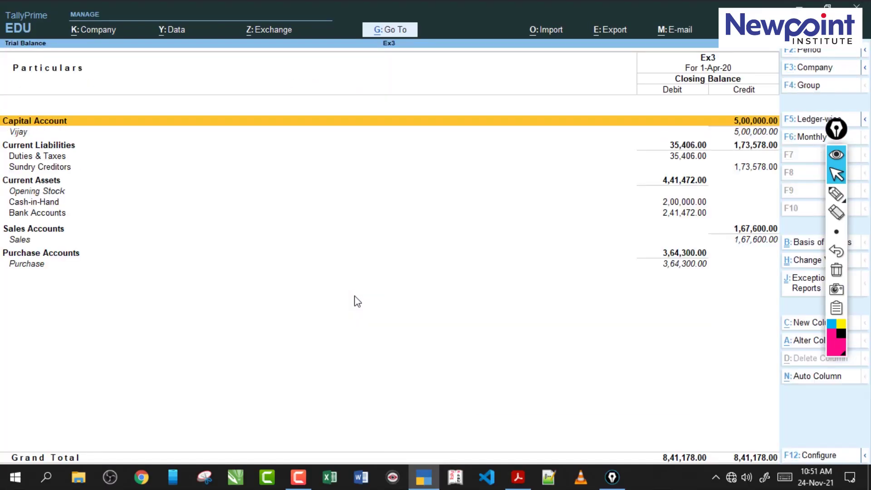
Examine the Trial Balance line by line through its account groups and ledgers, and close the report
{"action": "key", "text": "Down"}
{"action": "key", "text": "Down"}
{"action": "key", "text": "Down"}
{"action": "key", "text": "Down"}
{"action": "key", "text": "Down"}
{"action": "key", "text": "Down"}
{"action": "key", "text": "Down"}
{"action": "key", "text": "Down"}
{"action": "key", "text": "Down"}
{"action": "key", "text": "Down"}
{"action": "key", "text": "Down"}
{"action": "key", "text": "Down"}
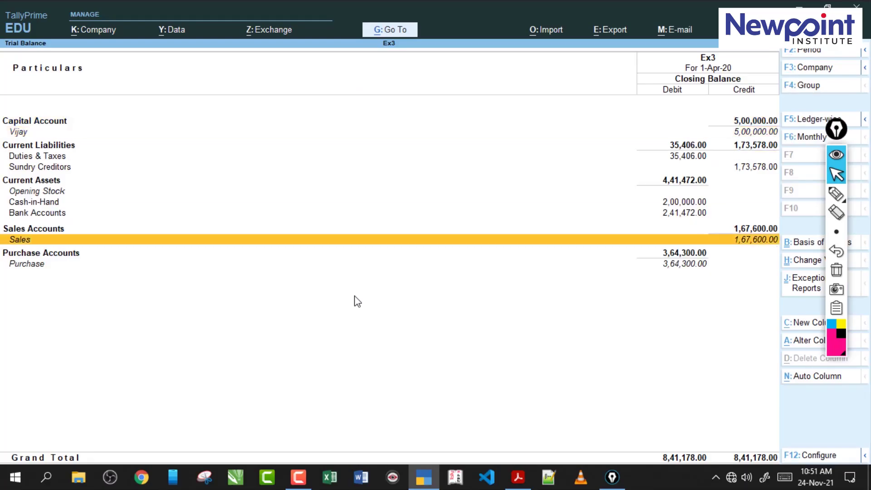
{"action": "key", "text": "Escape"}
View the Day Book report and return to the Gateway of Tally
{"action": "key", "text": "Down"}
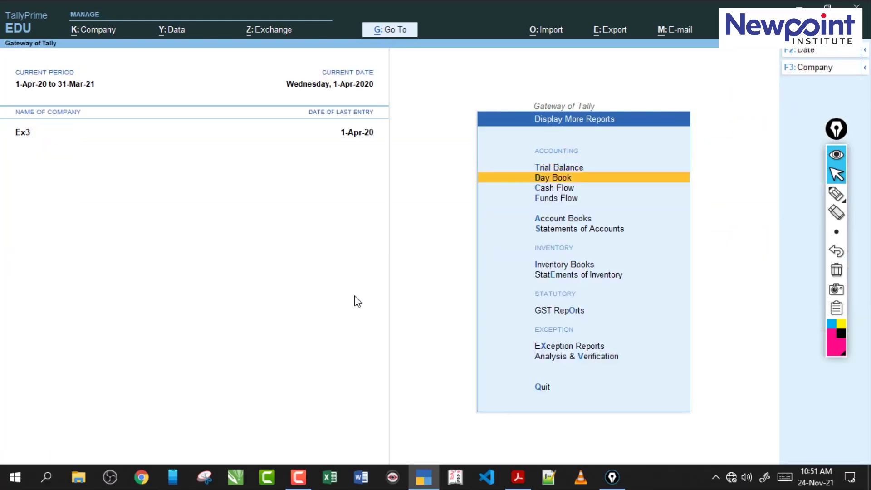
{"action": "key", "text": "Return"}
{"action": "key", "text": "Escape"}
{"action": "key", "text": "Escape"}
{"action": "key", "text": "Escape"}
{"action": "key", "text": "Escape"}
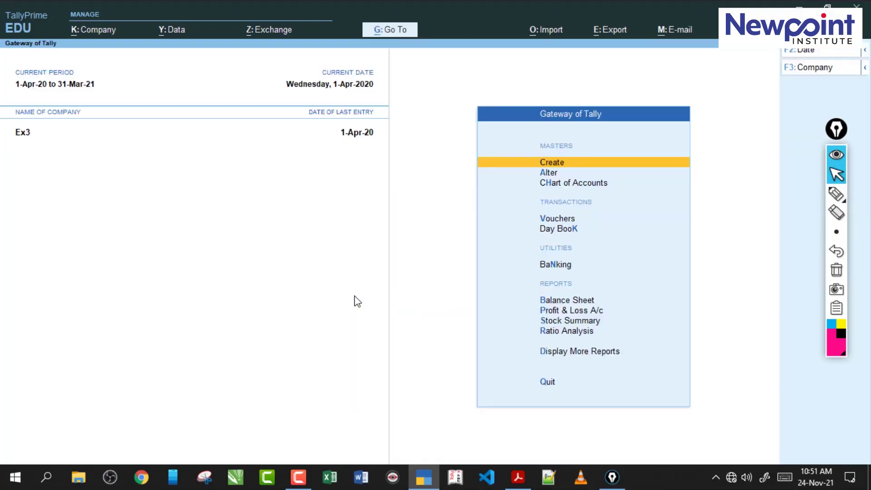
Open the Stock Summary report from the Gateway of Tally
{"action": "key", "text": "Down"}
{"action": "key", "text": "Down"}
{"action": "key", "text": "Down"}
{"action": "key", "text": "Down"}
{"action": "key", "text": "Down"}
{"action": "key", "text": "Down"}
{"action": "key", "text": "Down"}
{"action": "key", "text": "Down"}
{"action": "key", "text": "Down"}
{"action": "key", "text": "Down"}
{"action": "key", "text": "Down"}
{"action": "key", "text": "Up"}
{"action": "key", "text": "Up"}
{"action": "key", "text": "Up"}
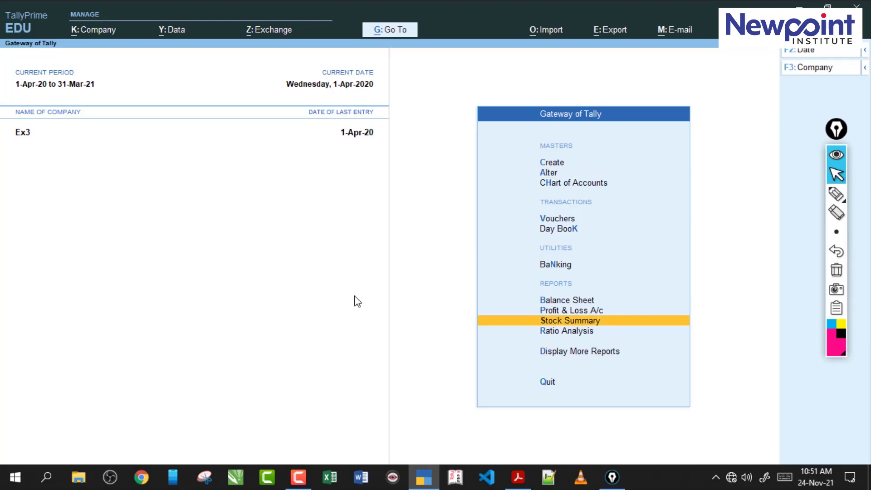
{"action": "key", "text": "Return"}
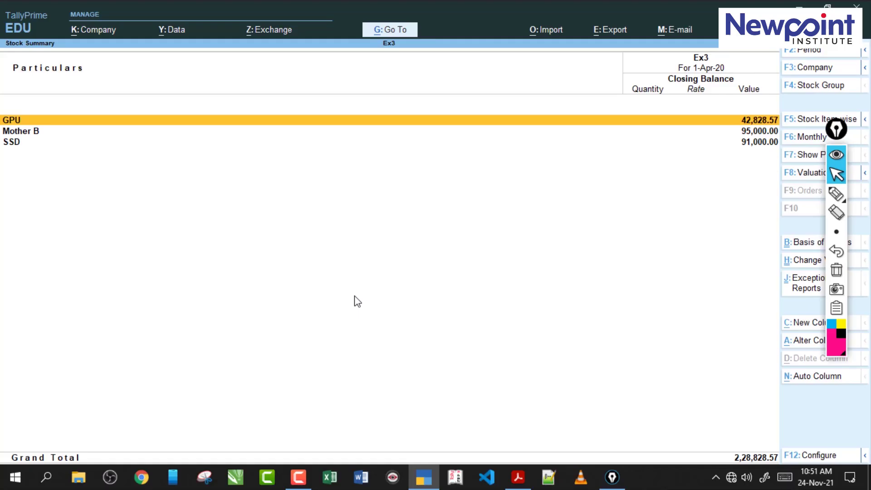
Shift the annotation toolbar slightly downward, review the stock groups and open the GPU group's item list
{"action": "left_click_drag", "start_coordinate": [836, 131], "coordinate": [838, 165]}
{"action": "left_click", "coordinate": [68, 122]}
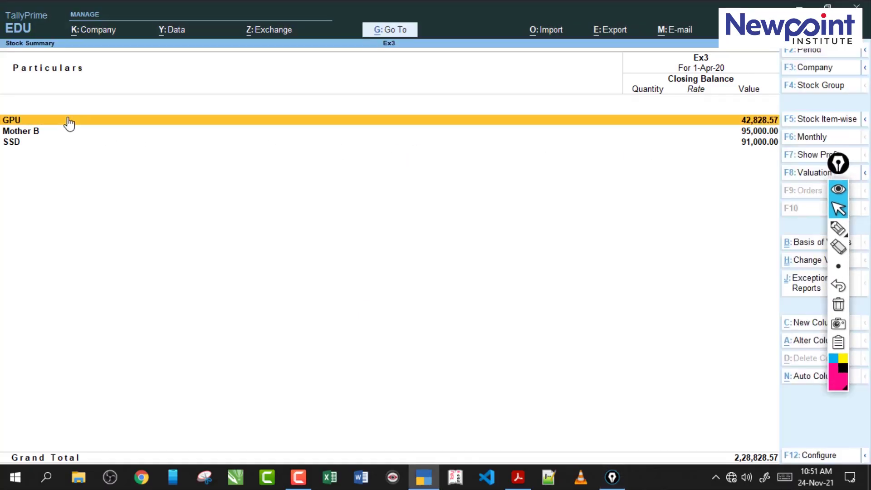
{"action": "key", "text": "Down"}
{"action": "key", "text": "Up"}
{"action": "key", "text": "Down"}
{"action": "key", "text": "Down"}
{"action": "key", "text": "Up"}
{"action": "key", "text": "Up"}
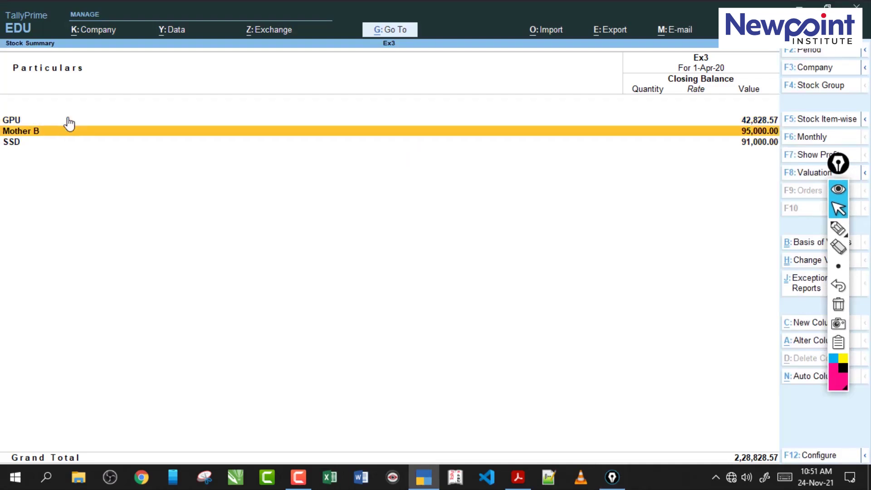
{"action": "key", "text": "Return"}
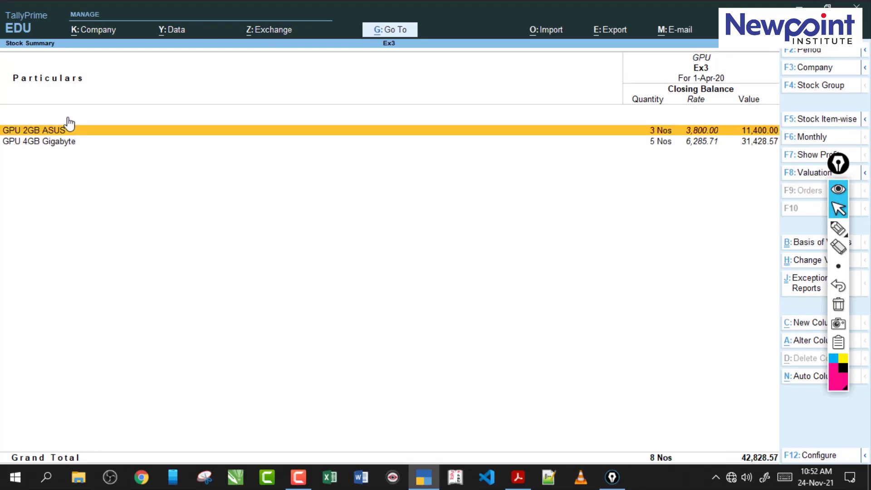
Mark the GPU item quantities with the annotation pen, clear the marks and return to the stock groups
{"action": "left_click", "coordinate": [837, 228]}
{"action": "mouse_move", "coordinate": [615, 131]}
{"action": "left_mouse_down"}
{"action": "mouse_move", "coordinate": [644, 132]}
{"action": "mouse_move", "coordinate": [646, 141]}
{"action": "left_mouse_up"}
{"action": "left_click", "coordinate": [837, 305]}
{"action": "left_click", "coordinate": [838, 211]}
{"action": "key", "text": "Escape"}
Open the Mother B group, mark its item quantities and circle the total quantity, and clear all pen marks
{"action": "key", "text": "Down"}
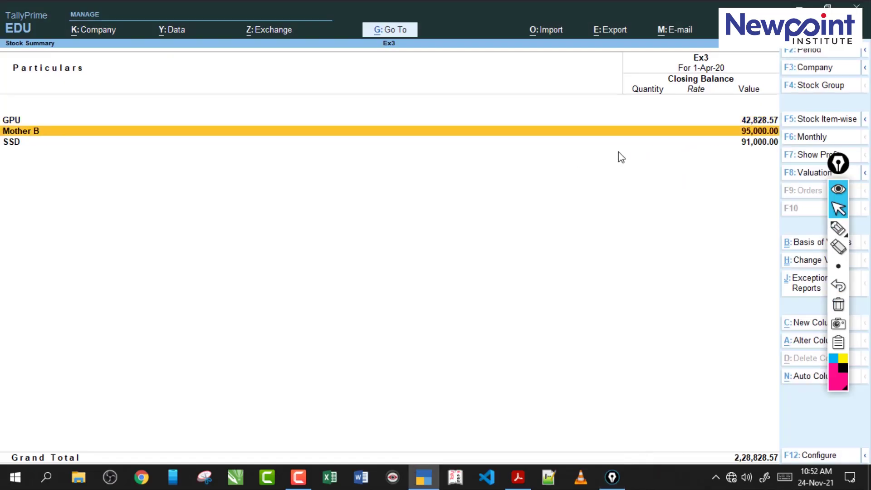
{"action": "key", "text": "Return"}
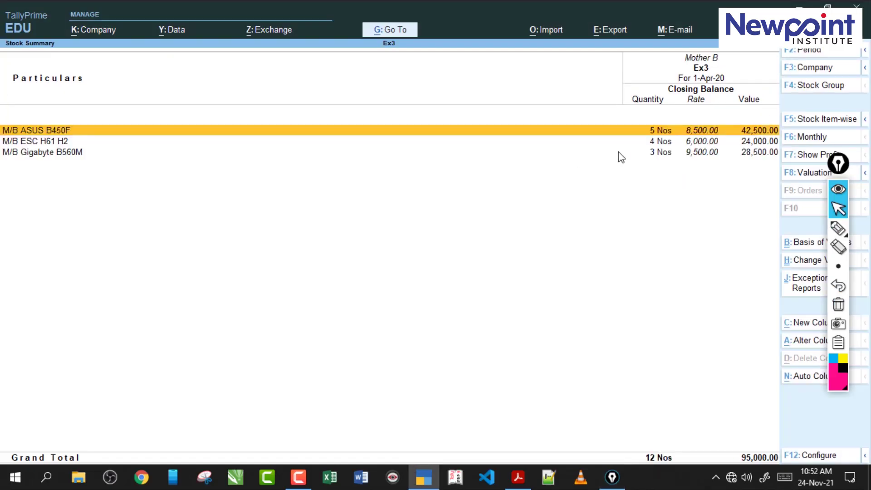
{"action": "left_click", "coordinate": [838, 228]}
{"action": "left_click_drag", "start_coordinate": [622, 137], "coordinate": [638, 140]}
{"action": "left_click_drag", "start_coordinate": [620, 152], "coordinate": [637, 152]}
{"action": "left_click_drag", "start_coordinate": [670, 442], "coordinate": [652, 446]}
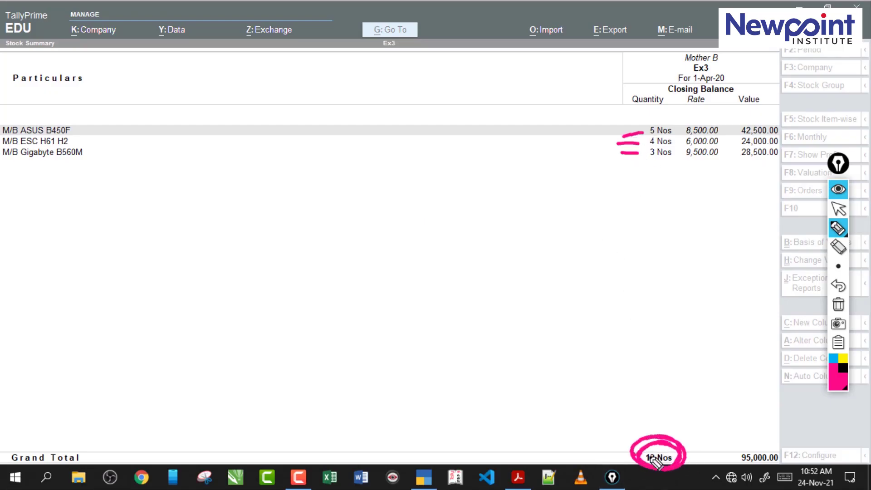
{"action": "left_click", "coordinate": [838, 304]}
{"action": "left_click", "coordinate": [839, 210]}
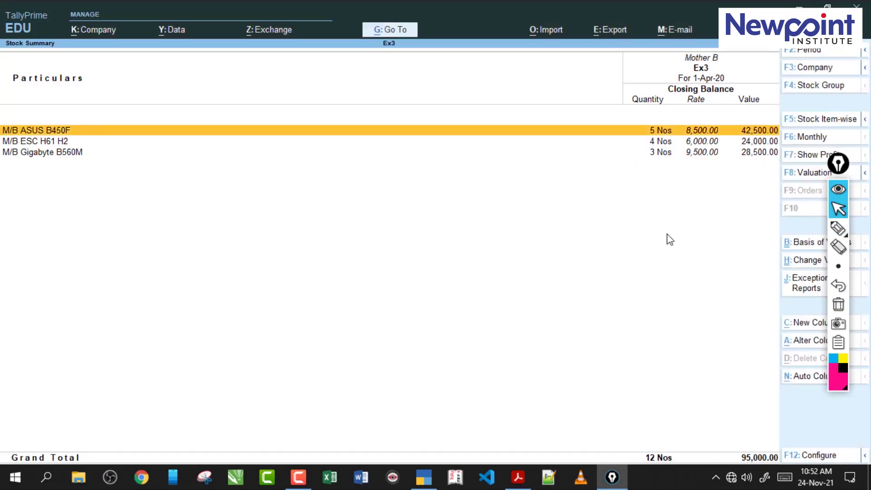
View the items in the SSD stock group and return to the group list
{"action": "key", "text": "Escape"}
{"action": "key", "text": "Down"}
{"action": "key", "text": "Return"}
{"action": "key", "text": "Escape"}
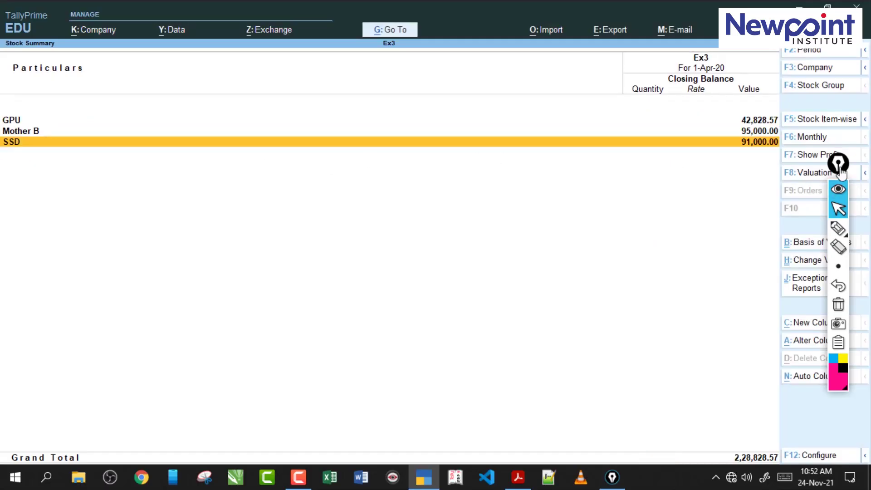
Compare the Stock Summary in stock item-wise and stock group-wise views, ending with the group-wise view
{"action": "left_click_drag", "start_coordinate": [838, 163], "coordinate": [836, 170]}
{"action": "left_click", "coordinate": [696, 142]}
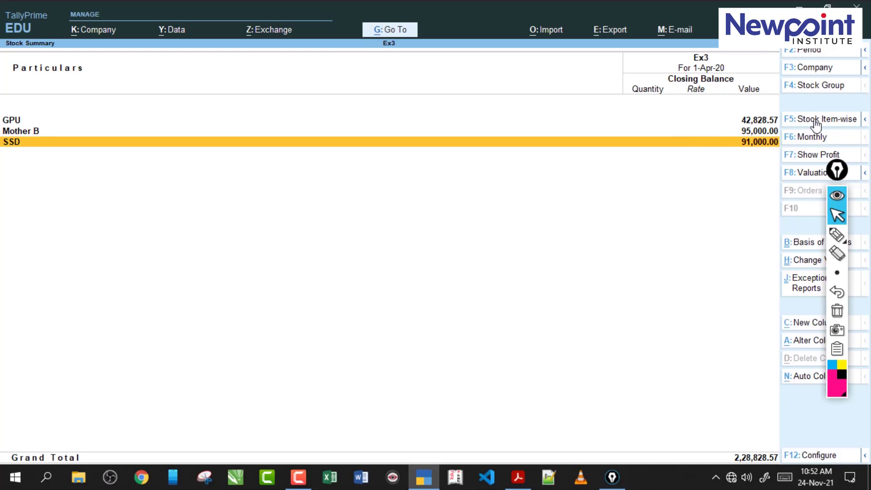
{"action": "left_click", "coordinate": [815, 125]}
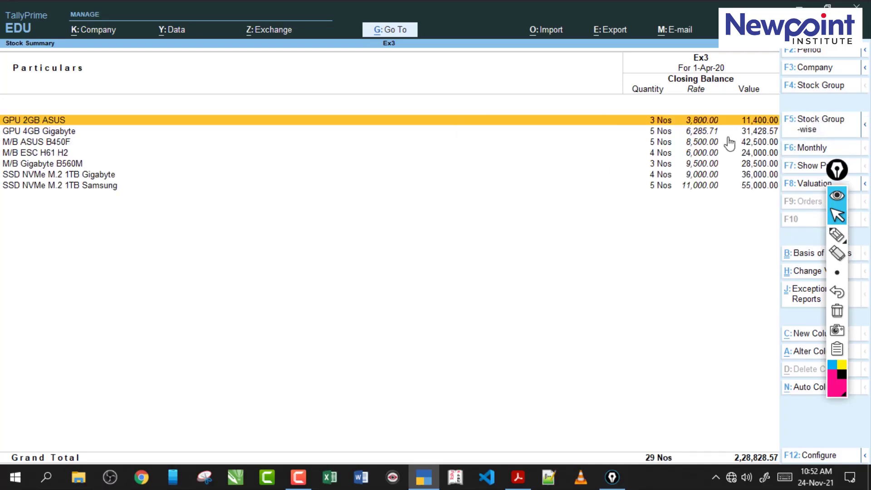
{"action": "left_click", "coordinate": [810, 129]}
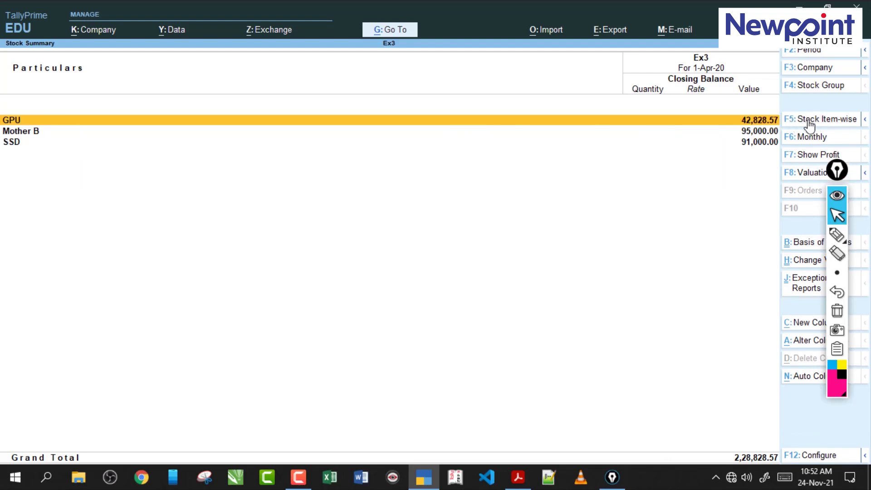
{"action": "left_click", "coordinate": [811, 128]}
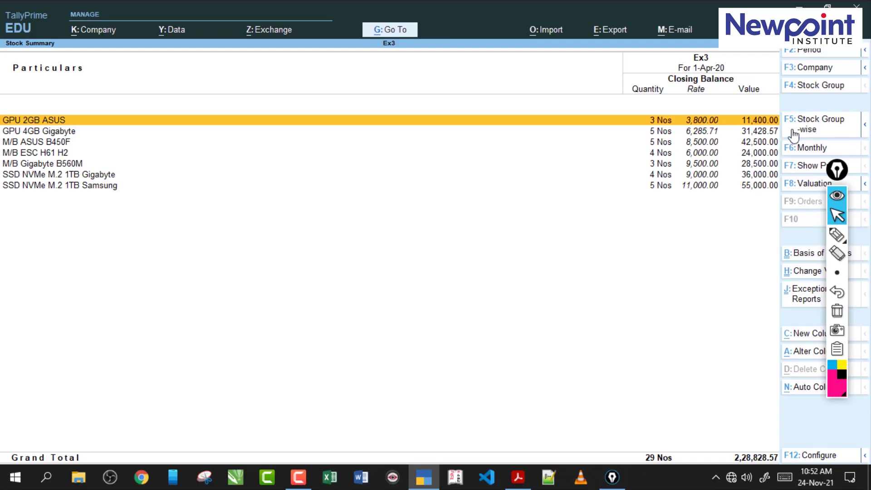
{"action": "left_click", "coordinate": [807, 130]}
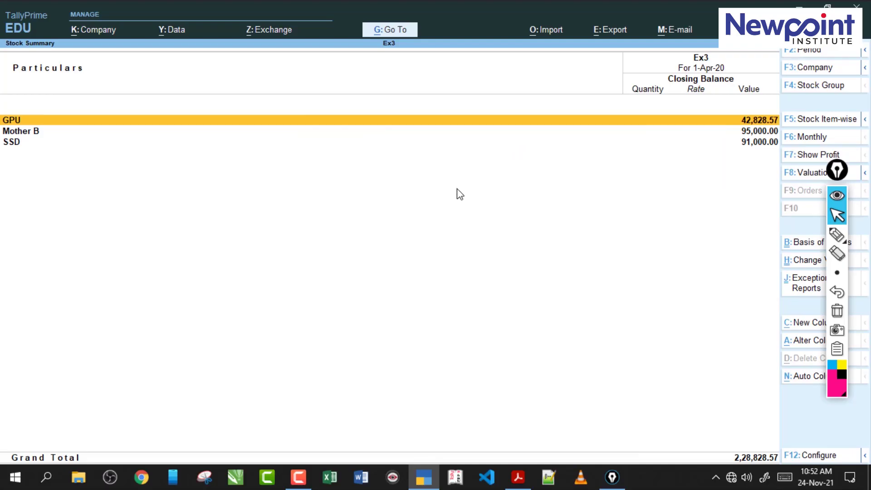
Close the Stock Summary, open the Inventory Books and view the list of stock items
{"action": "key", "text": "Escape"}
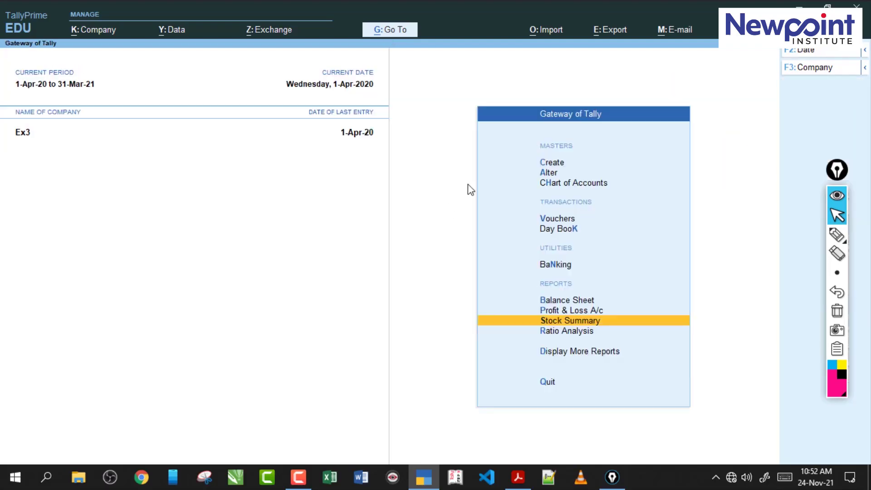
{"action": "key", "text": "Down"}
{"action": "key", "text": "Down"}
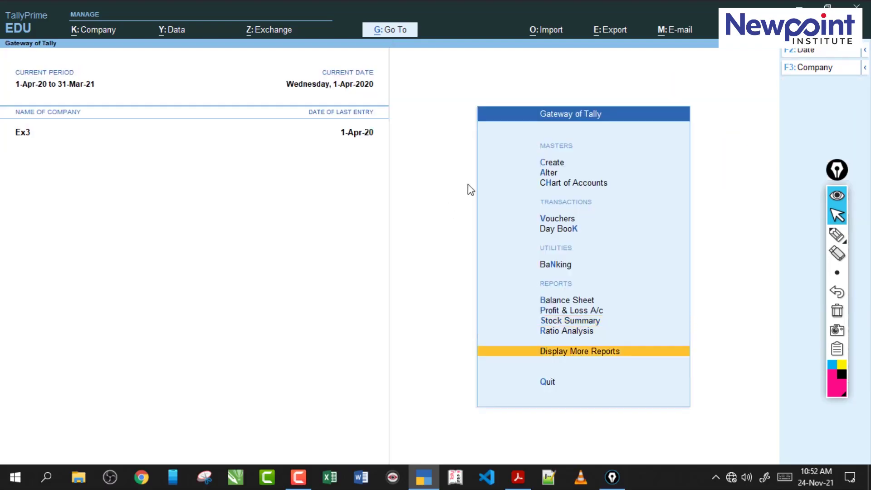
{"action": "key", "text": "Return"}
{"action": "key", "text": "Down"}
{"action": "key", "text": "Down"}
{"action": "key", "text": "Down"}
{"action": "key", "text": "Down"}
{"action": "key", "text": "Down"}
{"action": "key", "text": "Down"}
{"action": "key", "text": "Down"}
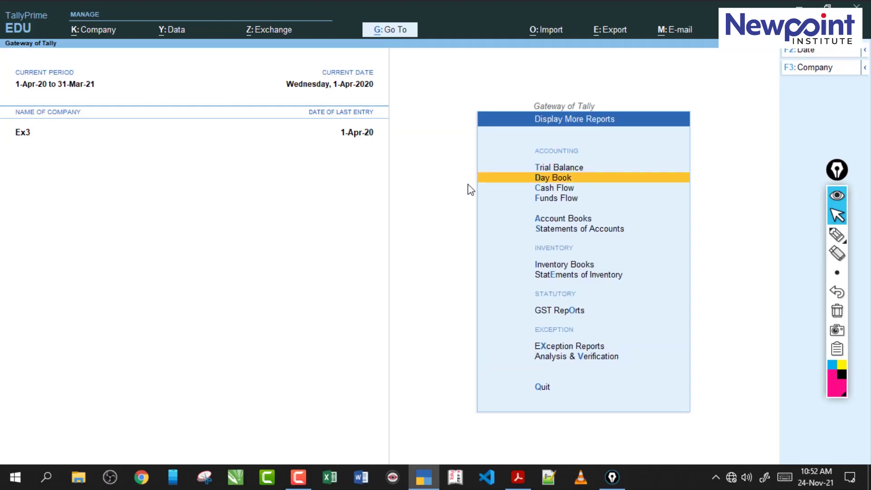
{"action": "key", "text": "Up"}
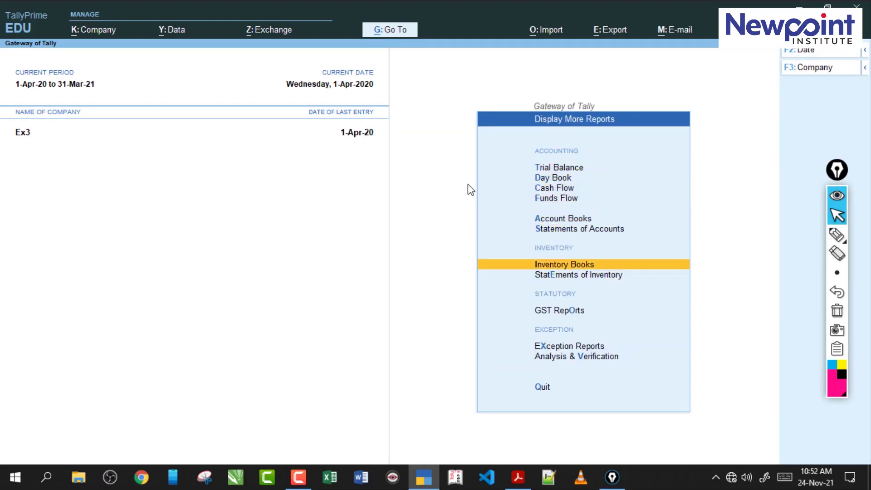
{"action": "key", "text": "Return"}
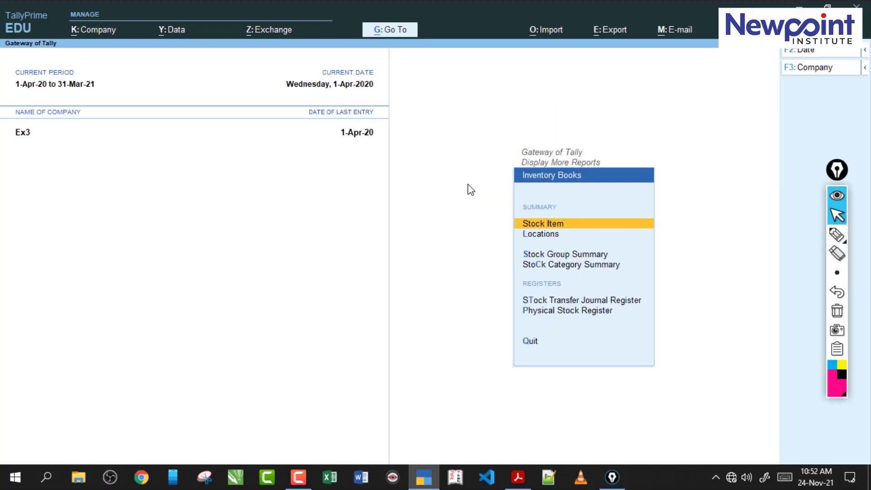
{"action": "key", "text": "Return"}
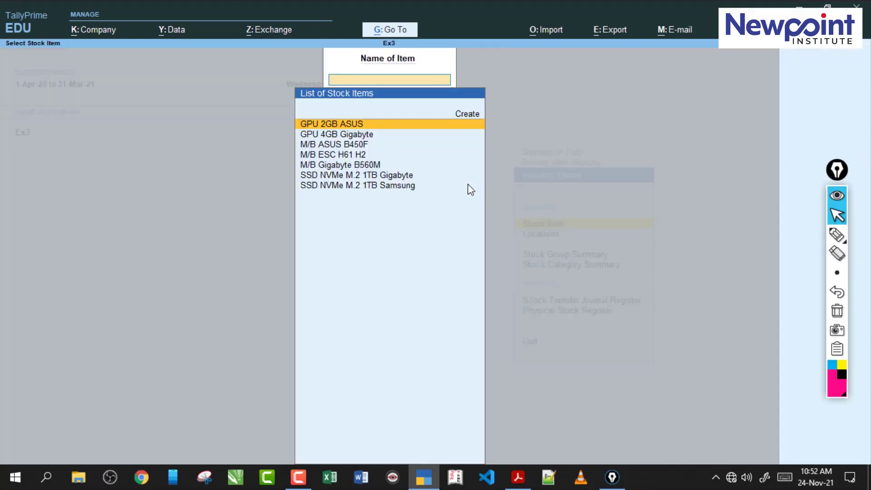
{"action": "key", "text": "Escape"}
View the location summary for the LMP location in the Inventory Books
{"action": "key", "text": "Down"}
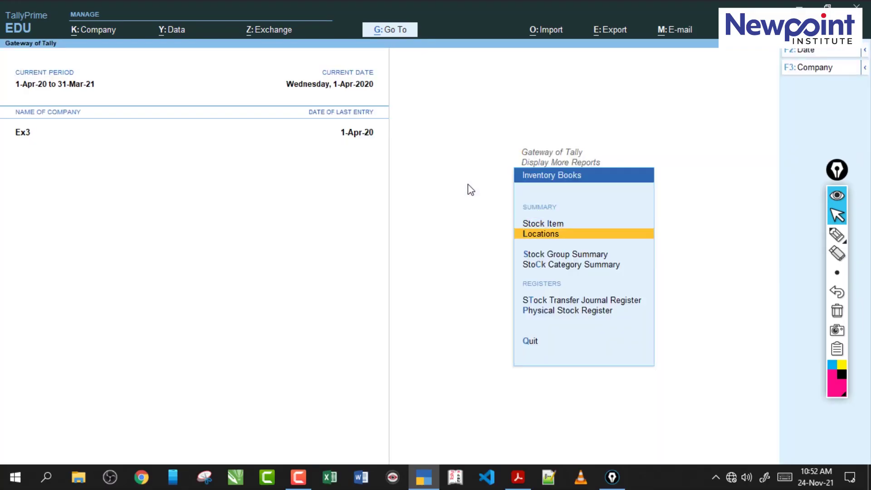
{"action": "key", "text": "Return"}
{"action": "key", "text": "Down"}
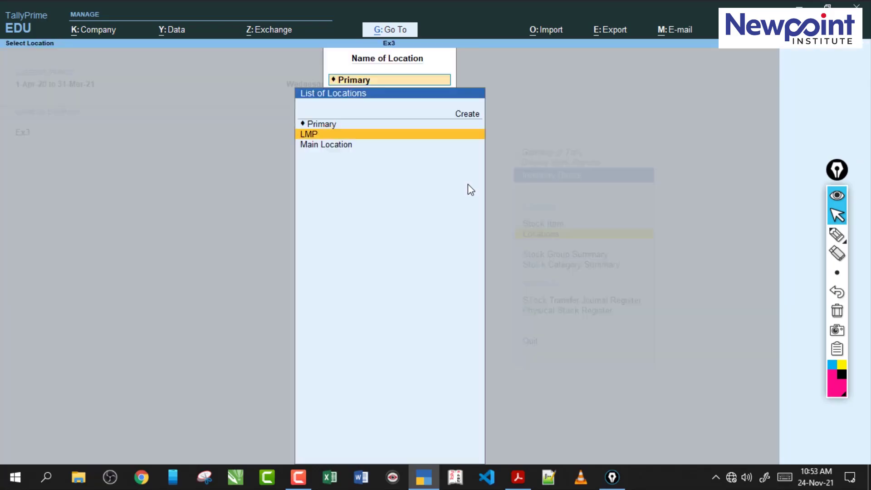
{"action": "key", "text": "Return"}
View the location summary for Main Location and return to the list of locations
{"action": "key", "text": "F4"}
{"action": "key", "text": "Down"}
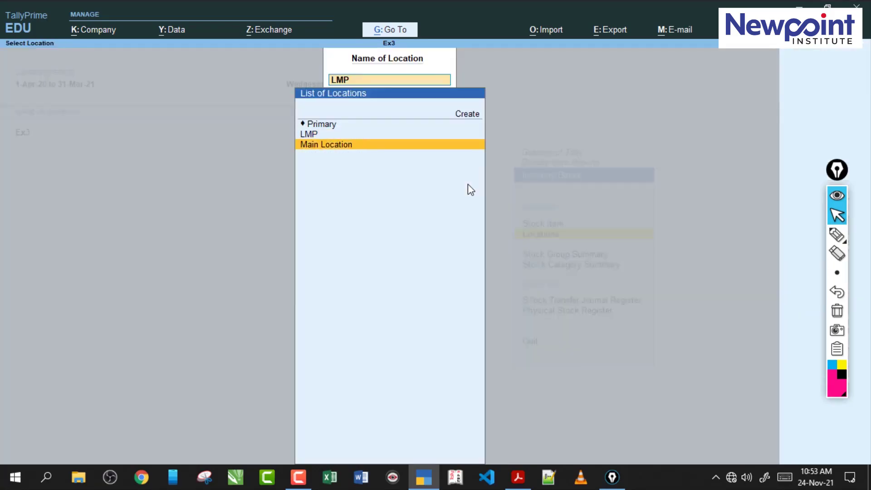
{"action": "key", "text": "Return"}
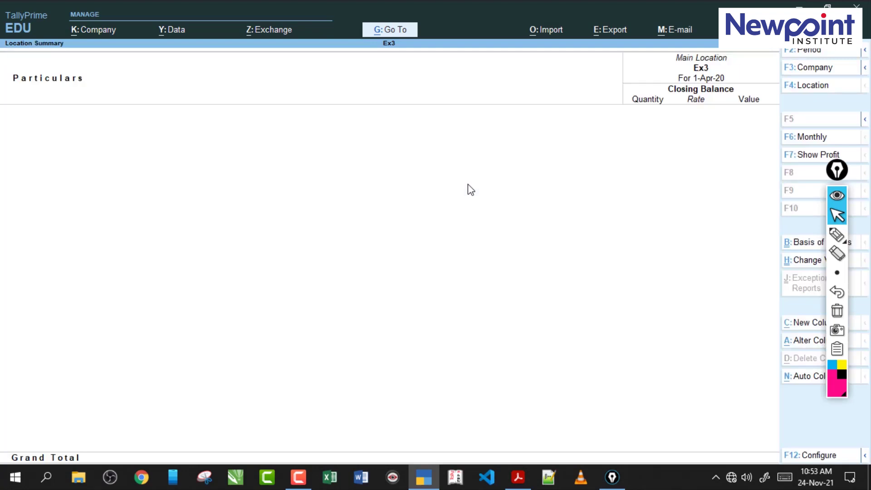
{"action": "key", "text": "Escape"}
{"action": "key", "text": "Up"}
{"action": "key", "text": "Down"}
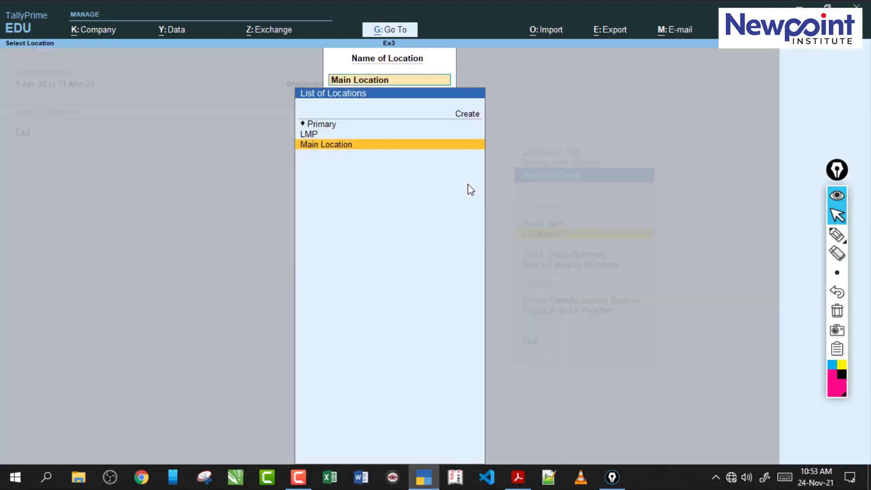
Leave the location list and view the Stock Group Summary for the GPU group
{"action": "key", "text": "Escape"}
{"action": "key", "text": "Escape"}
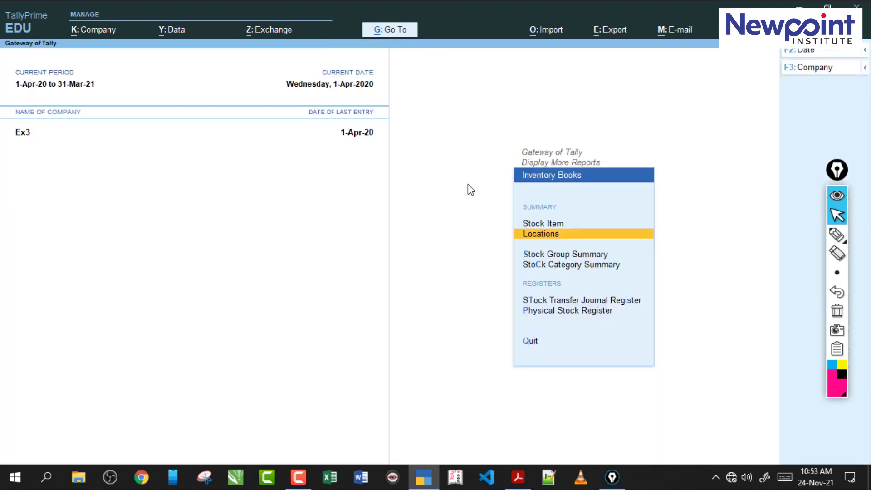
{"action": "key", "text": "Down"}
{"action": "key", "text": "Down"}
{"action": "key", "text": "Up"}
{"action": "key", "text": "Return"}
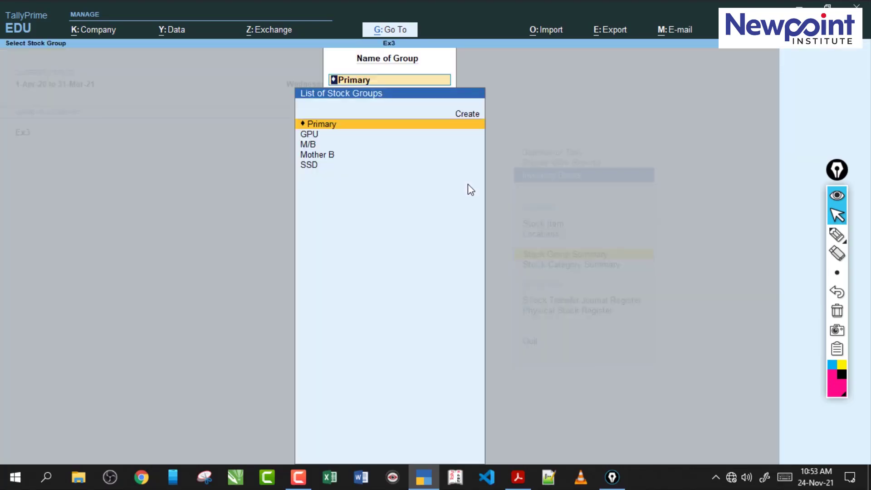
{"action": "key", "text": "Down"}
{"action": "key", "text": "Return"}
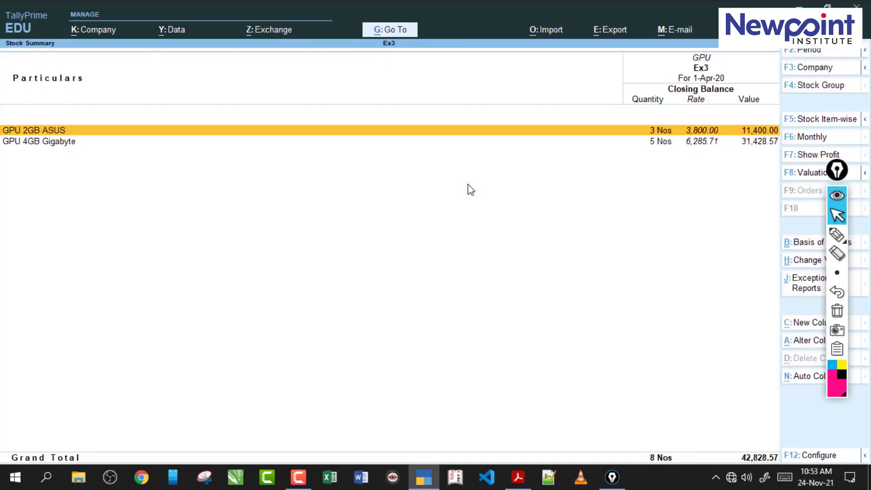
View the stock summaries for the Mother B and SSD groups and return to the Inventory Books
{"action": "key", "text": "F4"}
{"action": "key", "text": "Down"}
{"action": "key", "text": "Return"}
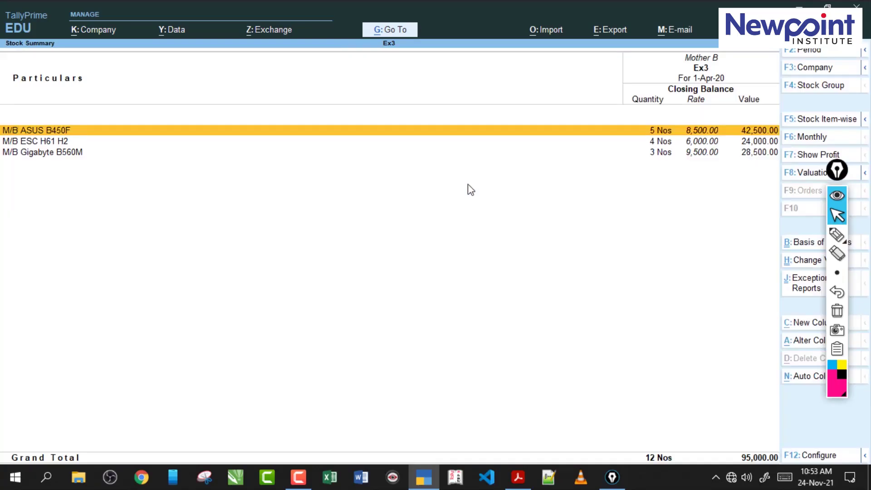
{"action": "key", "text": "F4"}
{"action": "key", "text": "Down"}
{"action": "key", "text": "Return"}
{"action": "key", "text": "F4"}
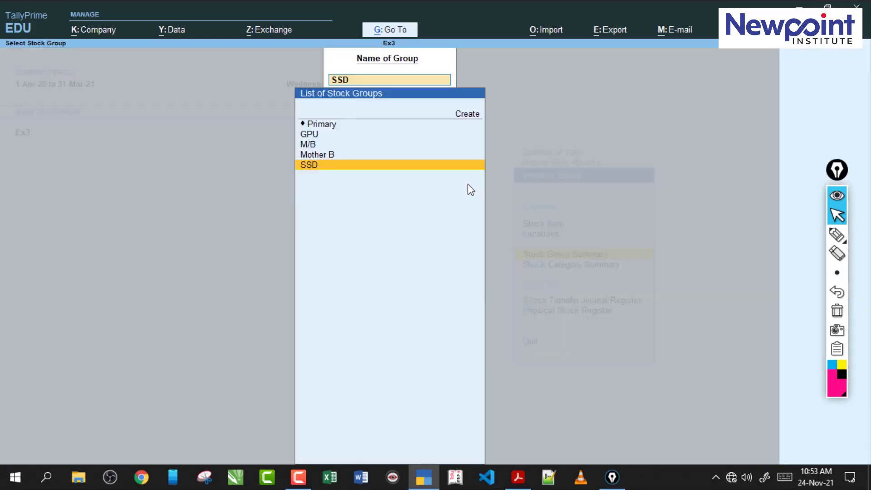
{"action": "key", "text": "Escape"}
{"action": "key", "text": "Escape"}
View the Stock Category Summary for the Gigabyte category
{"action": "key", "text": "Down"}
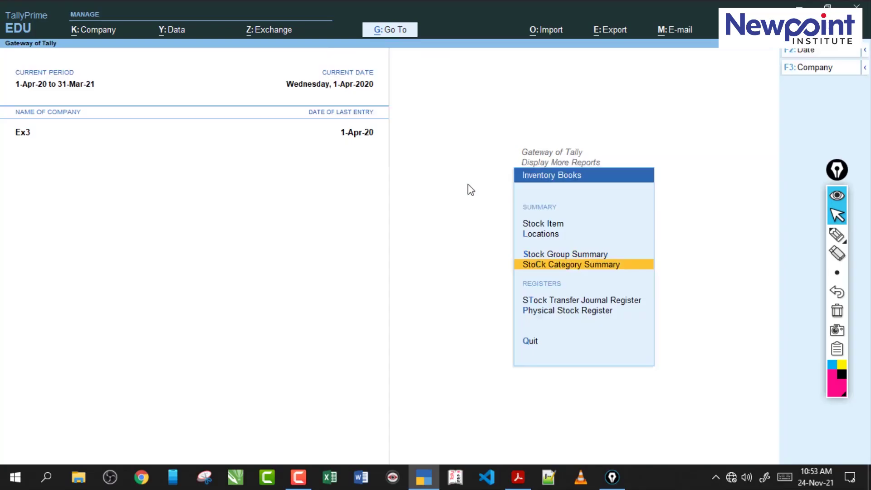
{"action": "key", "text": "Return"}
{"action": "key", "text": "Down"}
{"action": "key", "text": "Down"}
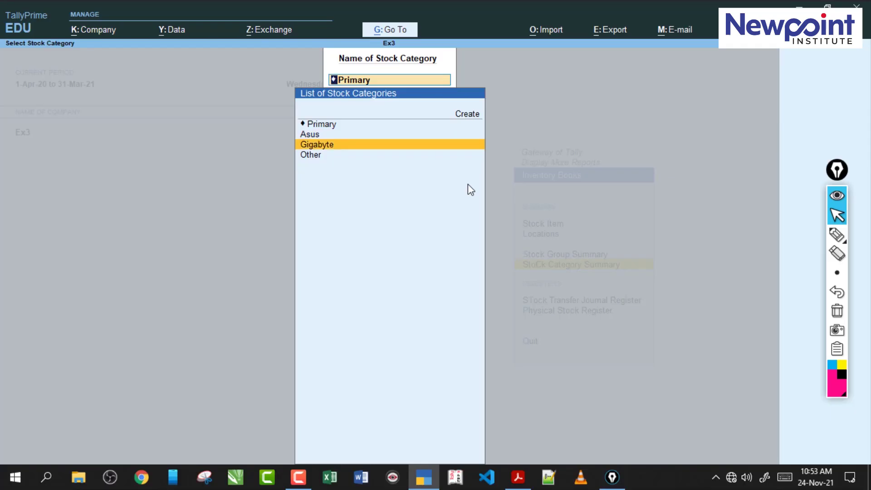
{"action": "key", "text": "Return"}
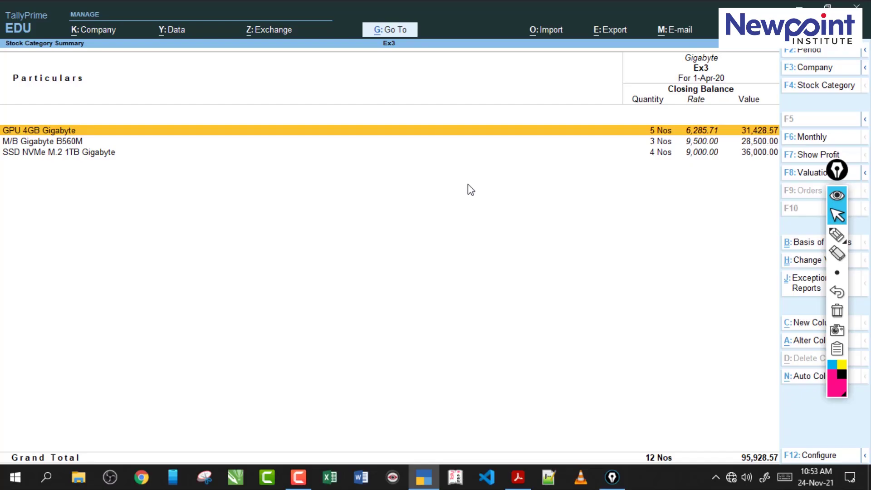
View the category summaries for Other and Asus and return to the Gateway of Tally
{"action": "key", "text": "F4"}
{"action": "key", "text": "Down"}
{"action": "key", "text": "Return"}
{"action": "key", "text": "F4"}
{"action": "key", "text": "Up"}
{"action": "key", "text": "Up"}
{"action": "key", "text": "Return"}
{"action": "key", "text": "F4"}
{"action": "key", "text": "Escape"}
{"action": "key", "text": "Escape"}
{"action": "key", "text": "Escape"}
{"action": "key", "text": "Escape"}
{"action": "key", "text": "Escape"}
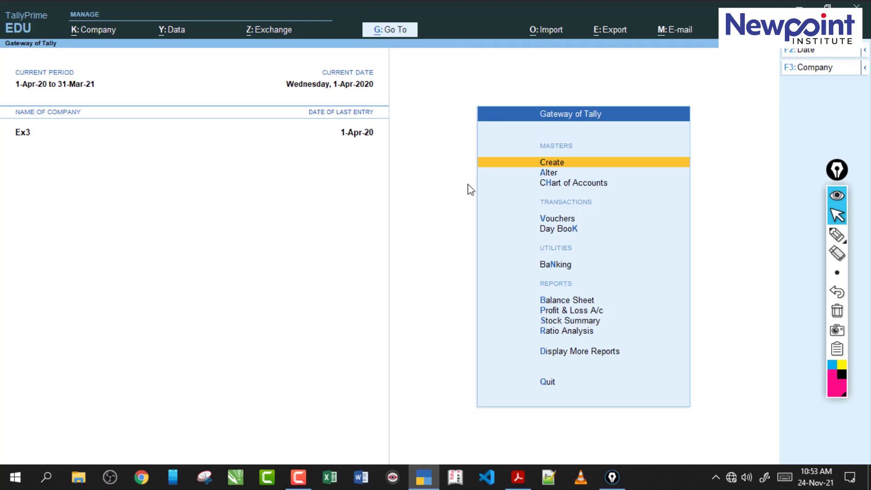
{"action": "left_click", "coordinate": [836, 235]}
{"action": "mouse_move", "coordinate": [268, 181]}
{"action": "left_mouse_down"}
{"action": "mouse_move", "coordinate": [244, 151]}
{"action": "mouse_move", "coordinate": [264, 144]}
{"action": "mouse_move", "coordinate": [262, 166]}
{"action": "mouse_move", "coordinate": [287, 181]}
{"action": "left_mouse_up"}
{"action": "left_click_drag", "start_coordinate": [226, 218], "coordinate": [343, 186]}
{"action": "left_click_drag", "start_coordinate": [279, 236], "coordinate": [363, 232]}
{"action": "mouse_move", "coordinate": [339, 282]}
{"action": "left_mouse_down"}
{"action": "mouse_move", "coordinate": [249, 270]}
{"action": "mouse_move", "coordinate": [340, 283]}
{"action": "left_mouse_up"}
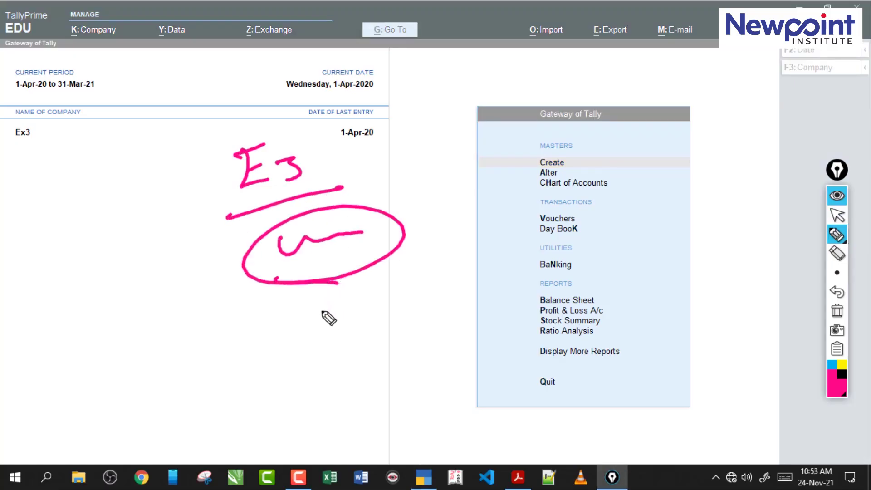
{"action": "mouse_move", "coordinate": [313, 304]}
{"action": "left_mouse_down"}
{"action": "mouse_move", "coordinate": [365, 306]}
{"action": "mouse_move", "coordinate": [376, 334]}
{"action": "mouse_move", "coordinate": [398, 334]}
{"action": "left_mouse_up"}
{"action": "left_click_drag", "start_coordinate": [344, 359], "coordinate": [407, 354]}
{"action": "left_click_drag", "start_coordinate": [360, 379], "coordinate": [440, 366]}
{"action": "mouse_move", "coordinate": [297, 308]}
{"action": "left_mouse_down"}
{"action": "mouse_move", "coordinate": [437, 398]}
{"action": "mouse_move", "coordinate": [291, 334]}
{"action": "mouse_move", "coordinate": [299, 334]}
{"action": "mouse_move", "coordinate": [252, 371]}
{"action": "left_mouse_up"}
{"action": "left_click_drag", "start_coordinate": [253, 339], "coordinate": [252, 377]}
{"action": "left_click_drag", "start_coordinate": [178, 366], "coordinate": [225, 376]}
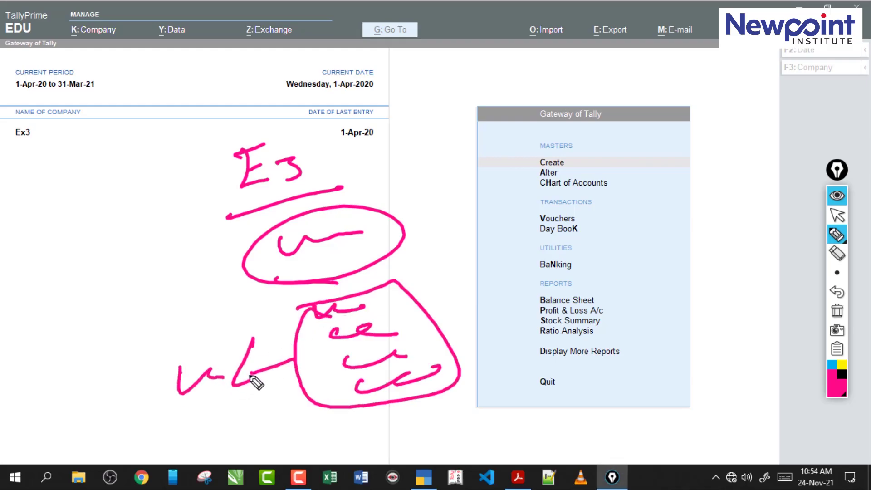
{"action": "left_click", "coordinate": [836, 311]}
{"action": "left_click", "coordinate": [836, 235]}
{"action": "left_click", "coordinate": [836, 214]}
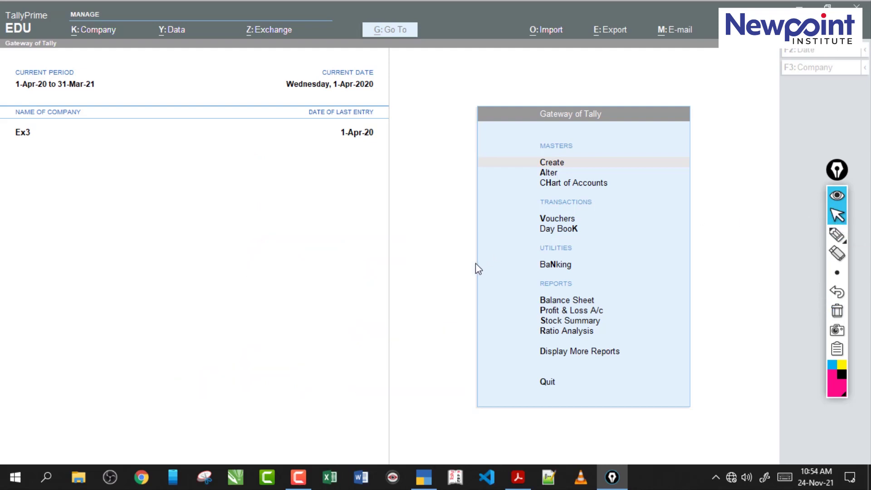
{"action": "left_click", "coordinate": [460, 272]}
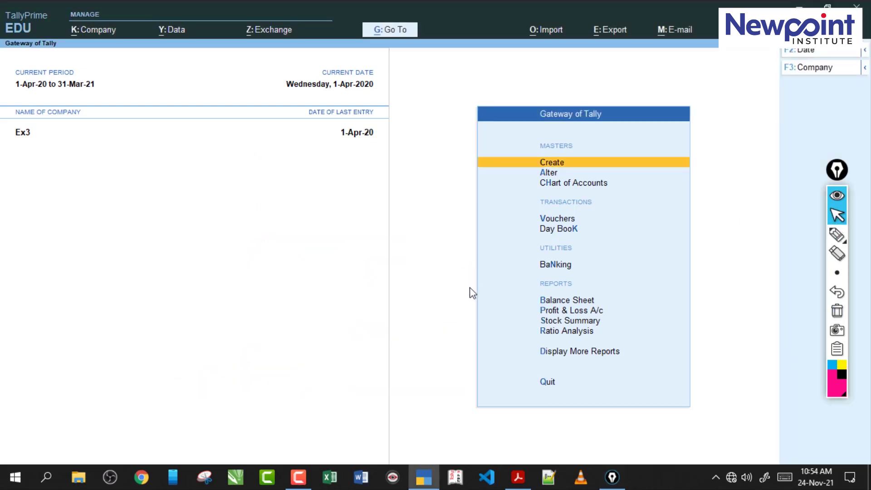
Open the list of GST reports among the additional reports
{"action": "key", "text": "Down"}
{"action": "key", "text": "Down"}
{"action": "key", "text": "Down"}
{"action": "key", "text": "Down"}
{"action": "key", "text": "Down"}
{"action": "key", "text": "Down"}
{"action": "key", "text": "Down"}
{"action": "key", "text": "Down"}
{"action": "key", "text": "Down"}
{"action": "key", "text": "Down"}
{"action": "key", "text": "Down"}
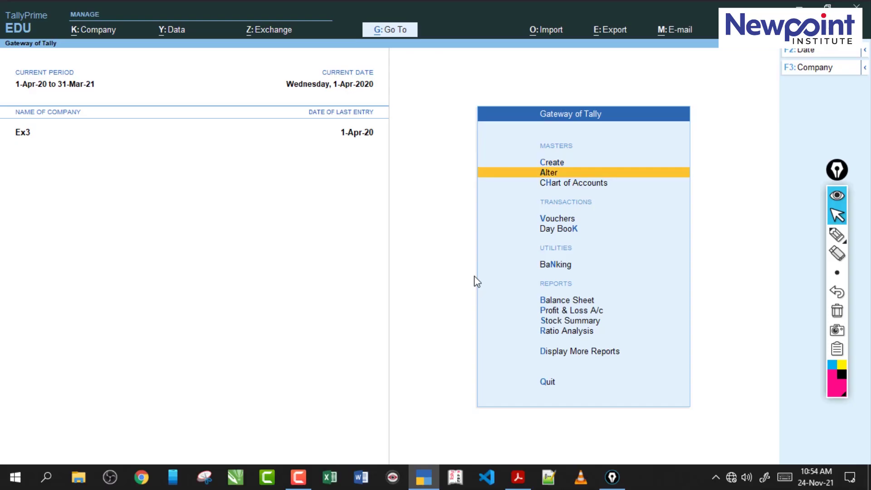
{"action": "key", "text": "Up"}
{"action": "key", "text": "Return"}
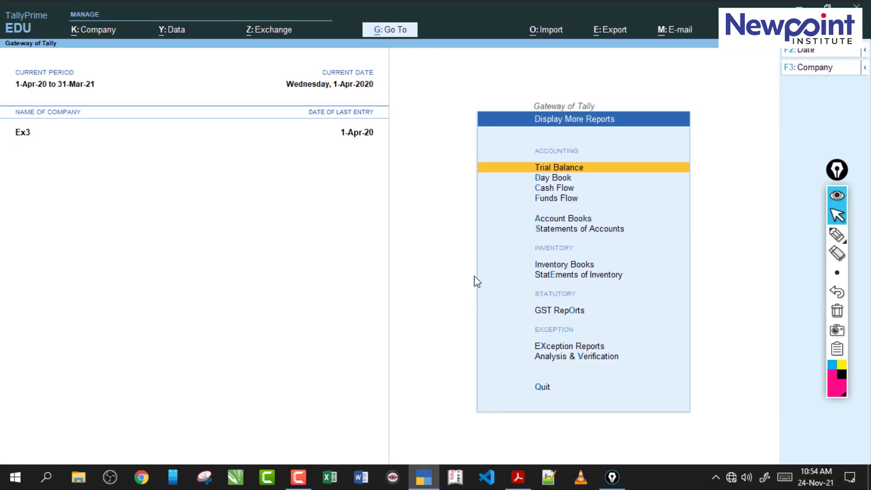
{"action": "key", "text": "Down"}
{"action": "key", "text": "Down"}
{"action": "key", "text": "Down"}
{"action": "key", "text": "Down"}
{"action": "key", "text": "Down"}
{"action": "key", "text": "Down"}
{"action": "key", "text": "Down"}
{"action": "key", "text": "Down"}
{"action": "key", "text": "Down"}
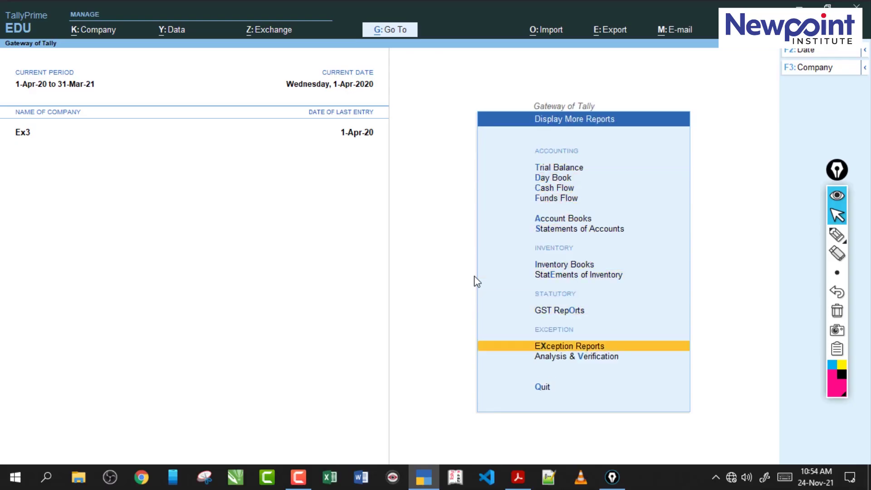
{"action": "key", "text": "Up"}
{"action": "key", "text": "Return"}
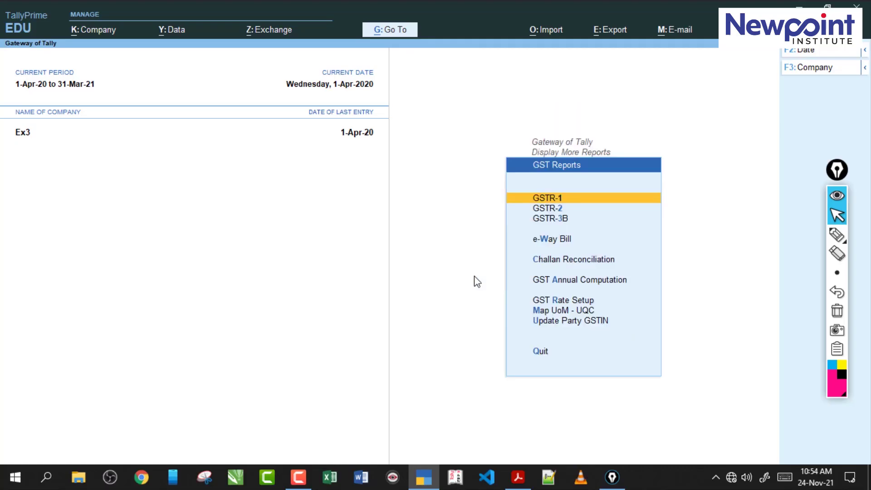
View the GSTR-1 report, switch to Exercise 3 in Tally Prime Notes.pdf in Adobe Acrobat and return to TallyPrime
{"action": "key", "text": "Down"}
{"action": "key", "text": "Down"}
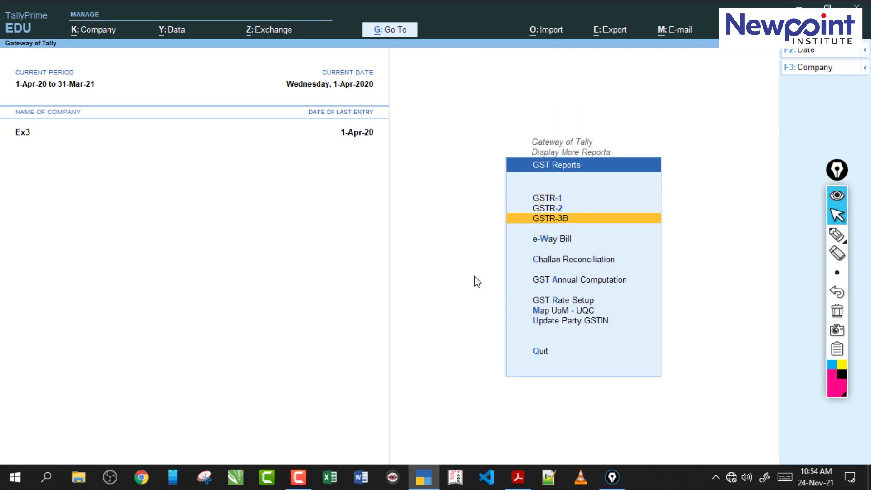
{"action": "key", "text": "Up"}
{"action": "key", "text": "Up"}
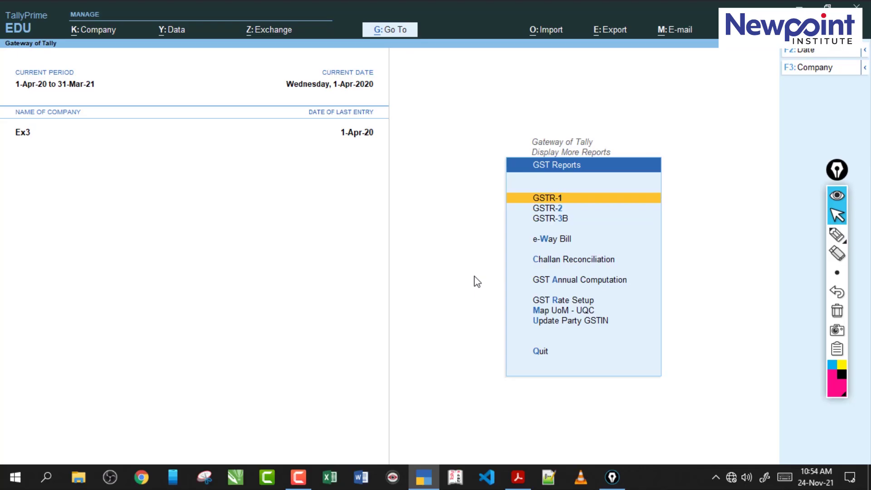
{"action": "key", "text": "Return"}
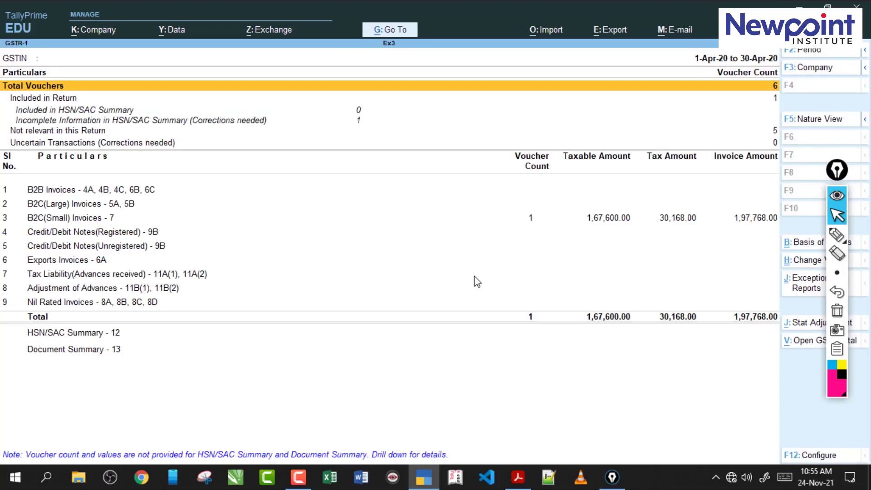
{"action": "key", "text": "alt+Tab"}
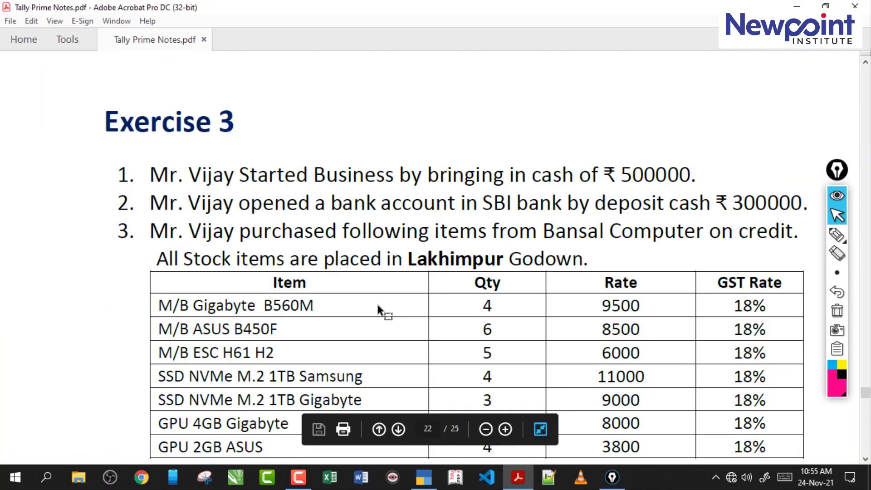
{"action": "key", "text": "alt+Tab"}
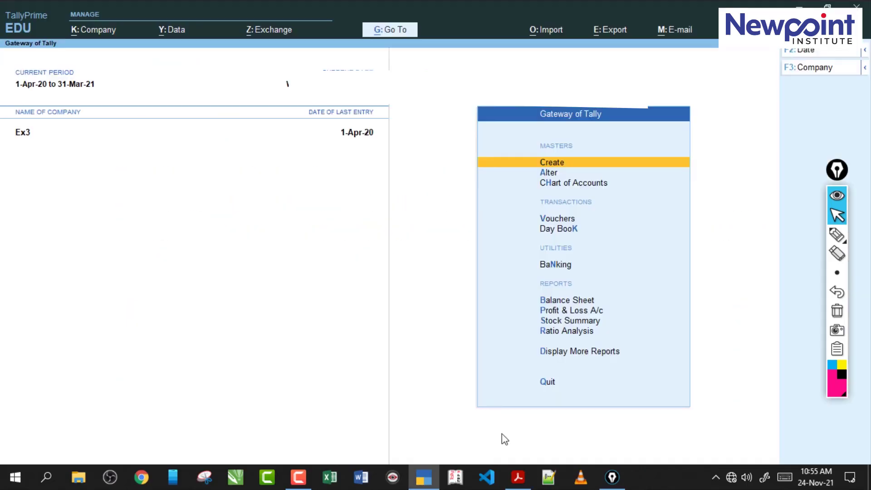